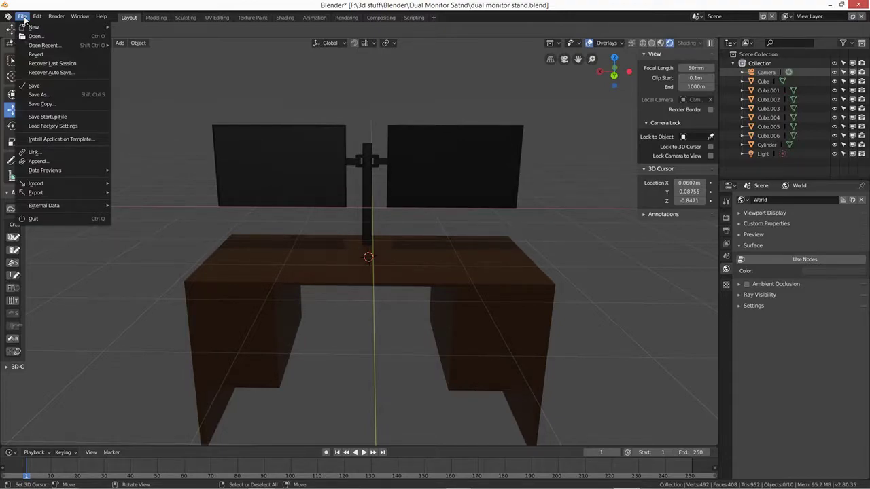
- Start a new General file and replace the default cube with a cylinder mesh
{"action": "mouse_move", "coordinate": [33, 28]}
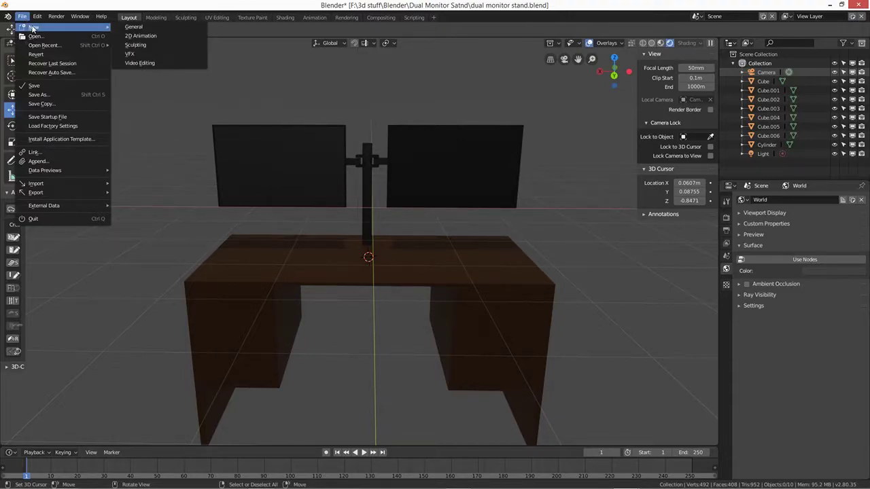
{"action": "left_click", "coordinate": [134, 26]}
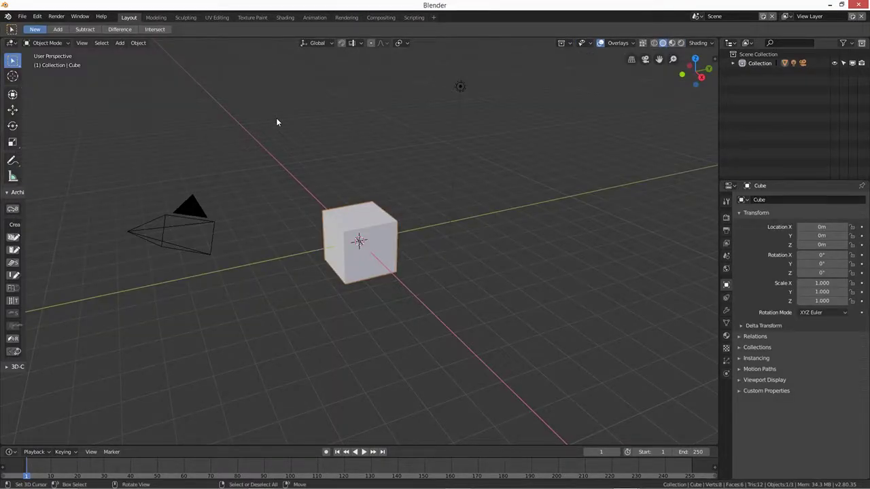
{"action": "key", "text": "Delete"}
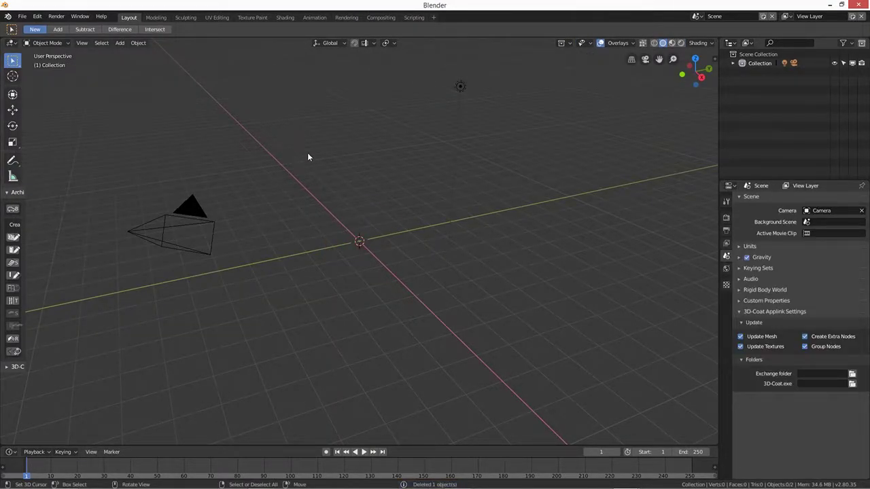
{"action": "key", "text": "shift+a"}
{"action": "left_click", "coordinate": [232, 176]}
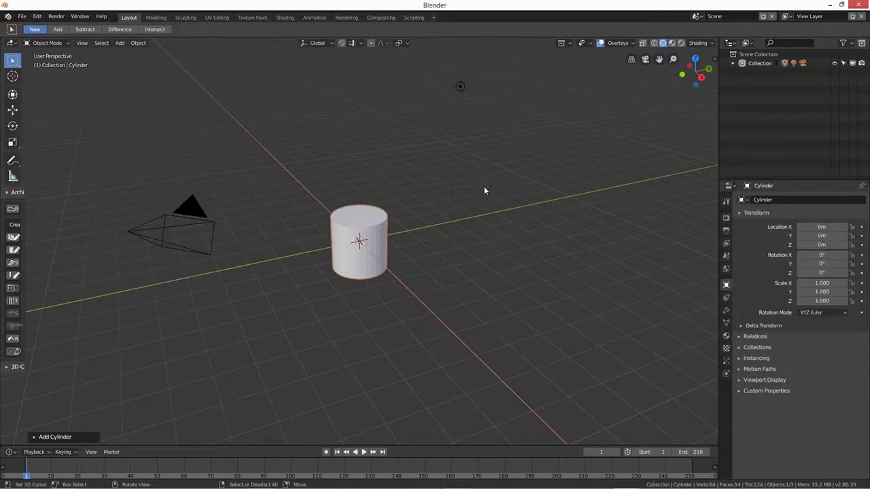
- Resize the cylinder to about 13.65 m in Z and 0.5 m in X and Y, and enter Edit Mode
{"action": "key", "text": "s"}
{"action": "key", "text": "z"}
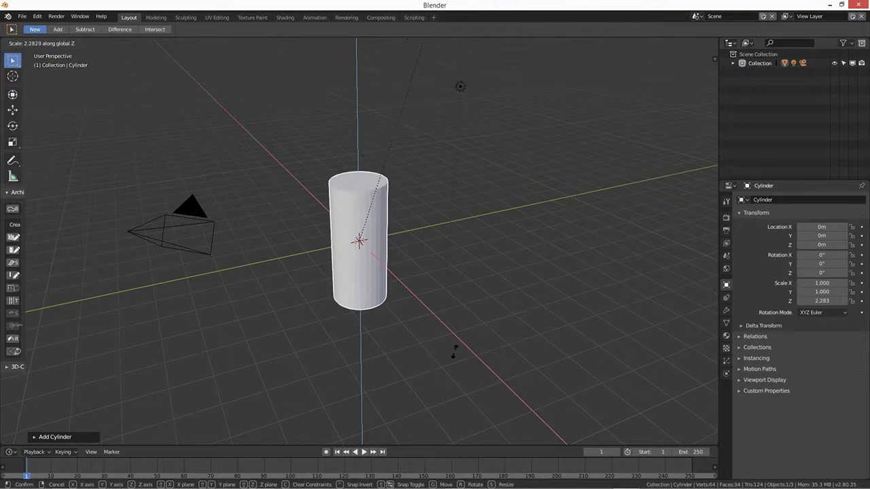
{"action": "left_click", "coordinate": [534, 145]}
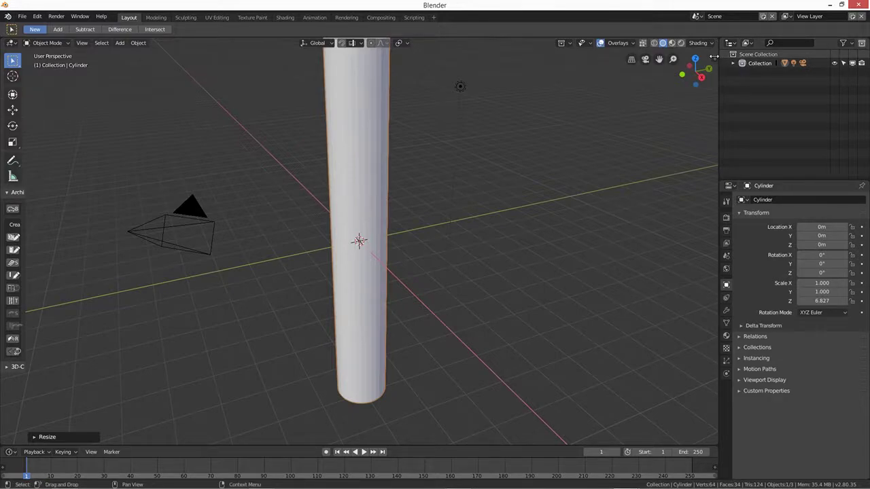
{"action": "key", "text": "n"}
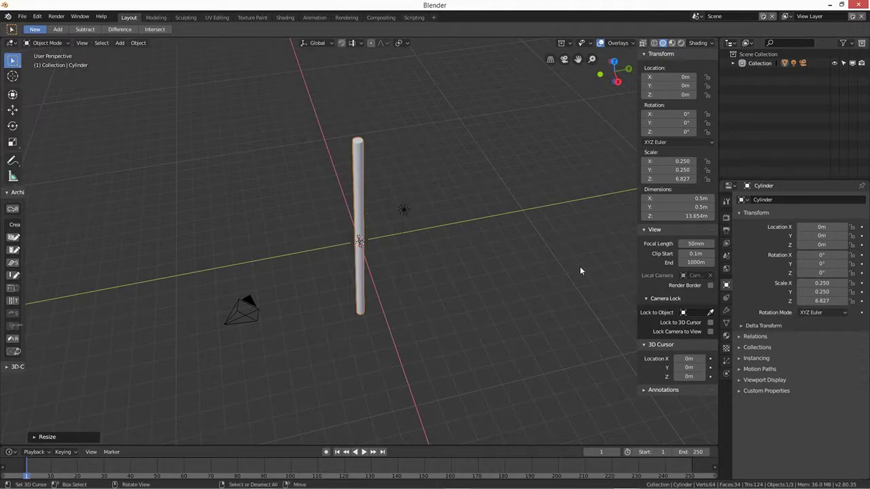
{"action": "scroll", "coordinate": [361, 290], "scroll_direction": "up", "scroll_amount": 3}
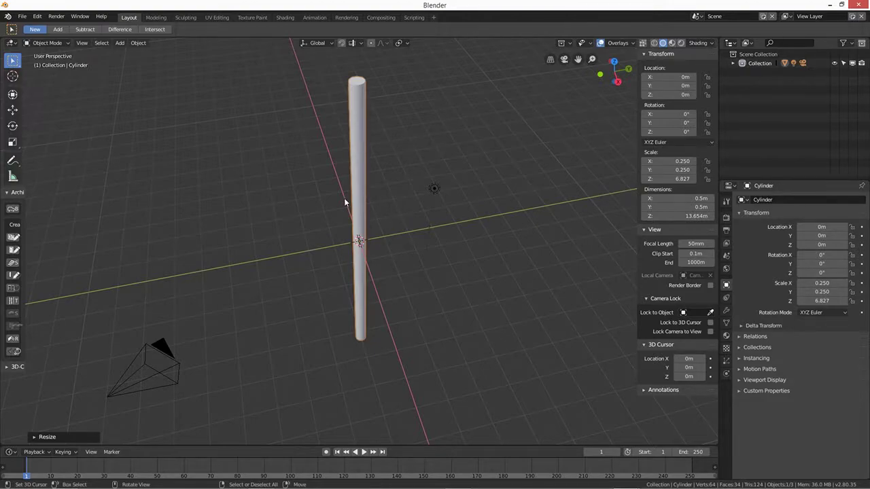
{"action": "key", "text": "Tab"}
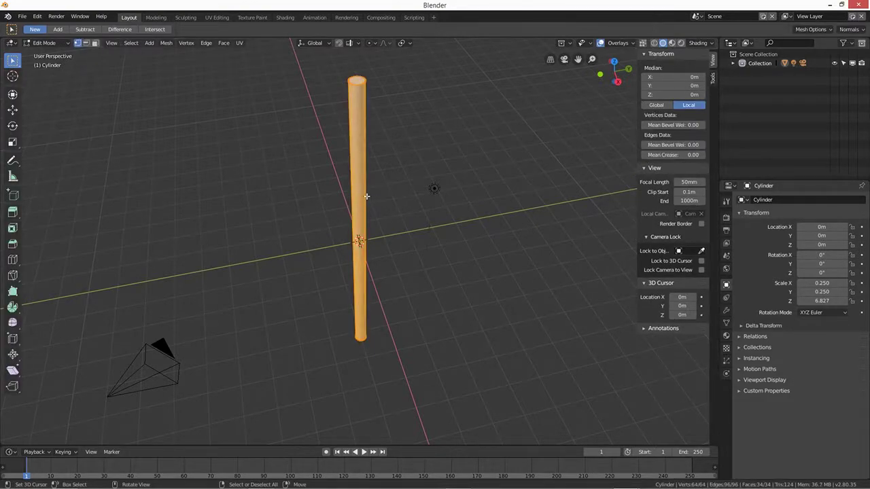
{"action": "key", "text": "ctrl+e"}
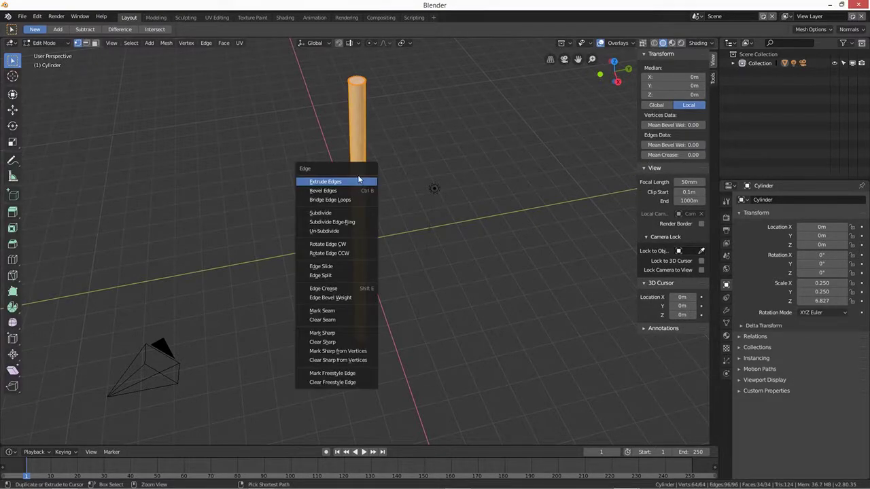
{"action": "key", "text": "shift+e"}
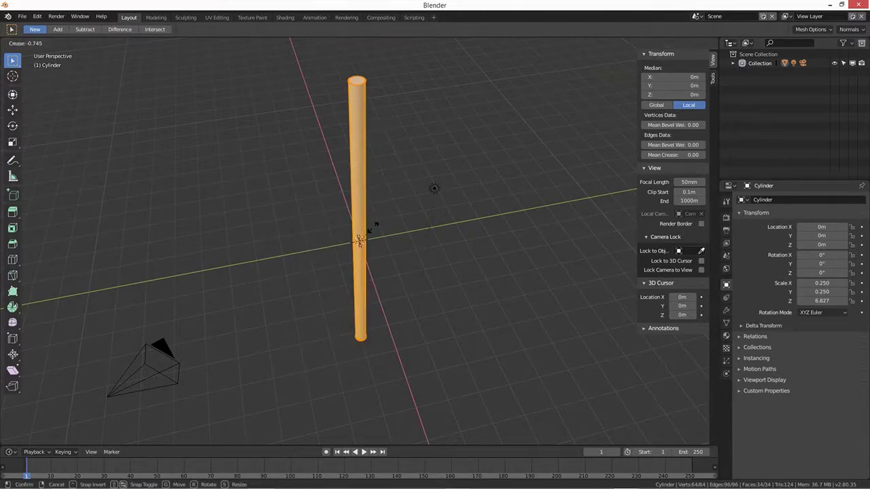
{"action": "left_click", "coordinate": [372, 225]}
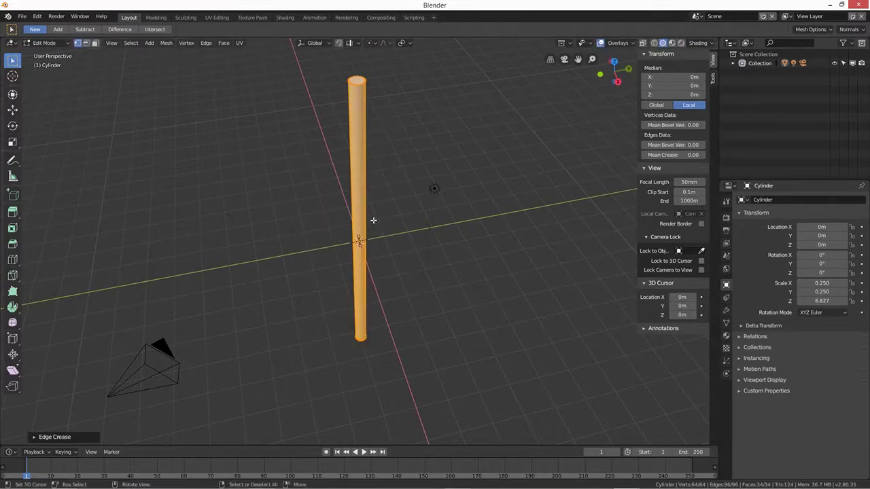
- Cut two horizontal edge loops around the pole and slide them slightly upward
{"action": "scroll", "coordinate": [373, 216], "scroll_direction": "up", "scroll_amount": 5}
{"action": "key", "text": "ctrl+r"}
{"action": "scroll", "coordinate": [357, 207], "scroll_direction": "up", "scroll_amount": 1}
{"action": "left_click", "coordinate": [357, 207]}
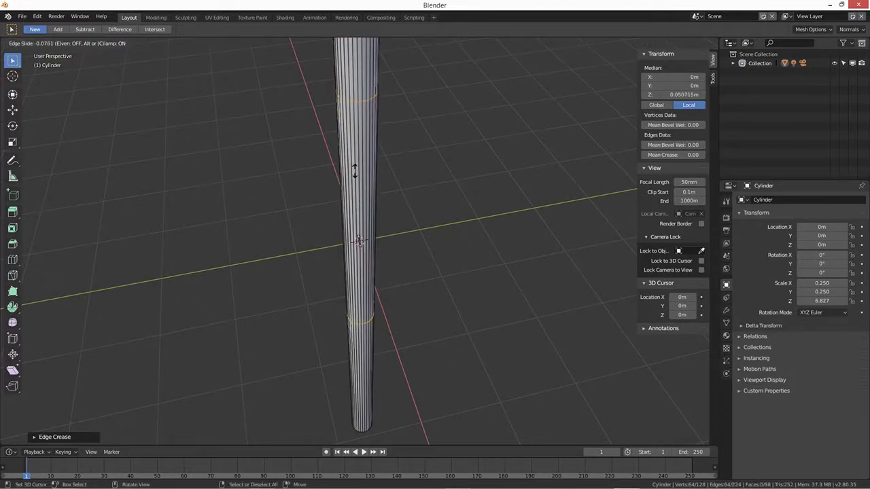
{"action": "left_click", "coordinate": [353, 112]}
{"action": "scroll", "coordinate": [392, 213], "scroll_direction": "down", "scroll_amount": 3}
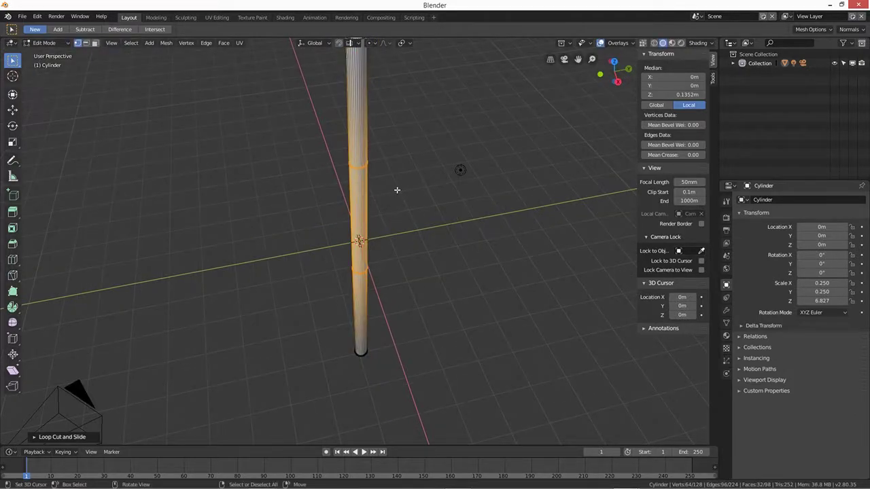
- Move the upper edge loop up along Z, close to the pole's top end
{"action": "scroll", "coordinate": [379, 187], "scroll_direction": "up", "scroll_amount": 2}
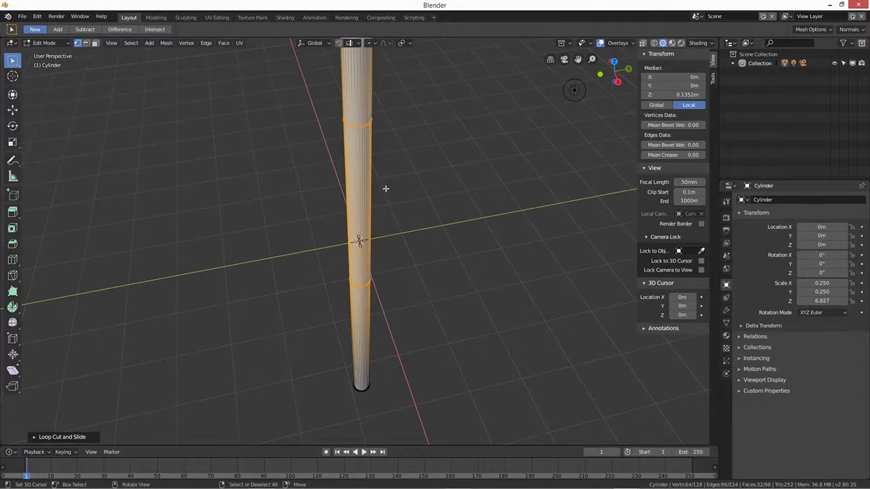
{"action": "middle_click_drag", "start_coordinate": [398, 184], "coordinate": [401, 285], "text": "shift"}
{"action": "left_click", "coordinate": [368, 258], "text": "alt"}
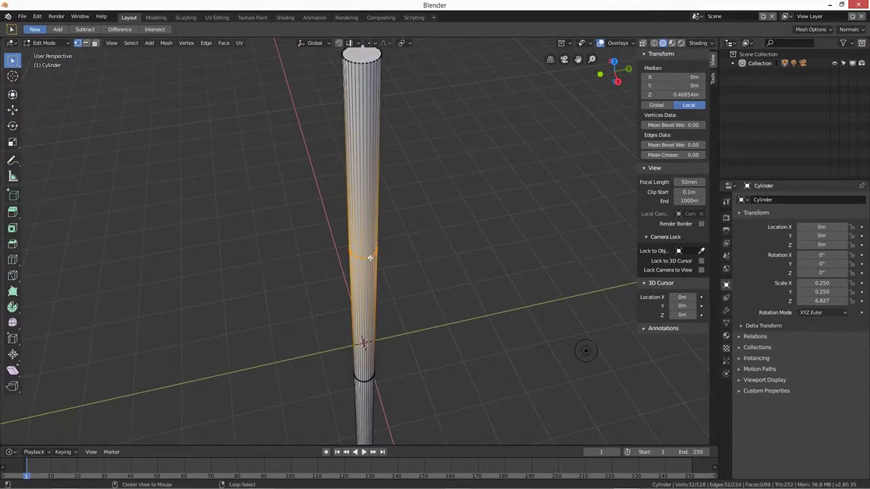
{"action": "left_click", "coordinate": [13, 110]}
{"action": "left_click_drag", "start_coordinate": [363, 232], "coordinate": [363, 129]}
- Move the lower edge loop up along Z to a local height of about 0.70, forming a short band below the upper loop
{"action": "left_click", "coordinate": [372, 379], "text": "alt"}
{"action": "left_click", "coordinate": [371, 380], "text": "alt"}
{"action": "left_click", "coordinate": [371, 379], "text": "alt"}
{"action": "left_click_drag", "start_coordinate": [365, 352], "coordinate": [347, 158]}
- Select six adjacent faces on the positive Y side of the band between the two edge loops, using face selection
{"action": "middle_click_drag", "start_coordinate": [449, 265], "coordinate": [416, 243]}
{"action": "middle_click_drag", "start_coordinate": [406, 214], "coordinate": [405, 170]}
{"action": "middle_click_drag", "start_coordinate": [434, 251], "coordinate": [371, 263]}
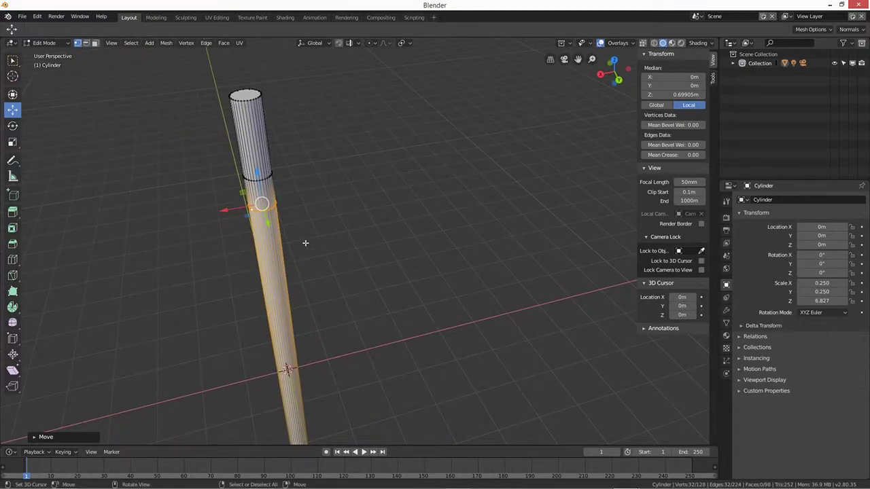
{"action": "left_click", "coordinate": [94, 42]}
{"action": "left_click", "coordinate": [213, 275]}
{"action": "scroll", "coordinate": [237, 252], "scroll_direction": "up", "scroll_amount": 2}
{"action": "middle_click_drag", "start_coordinate": [208, 263], "coordinate": [319, 213]}
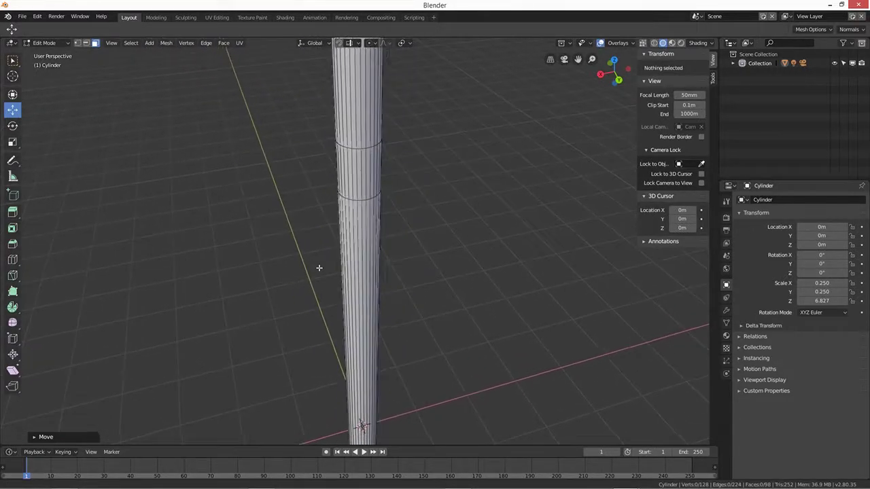
{"action": "middle_click_drag", "start_coordinate": [362, 349], "coordinate": [347, 340]}
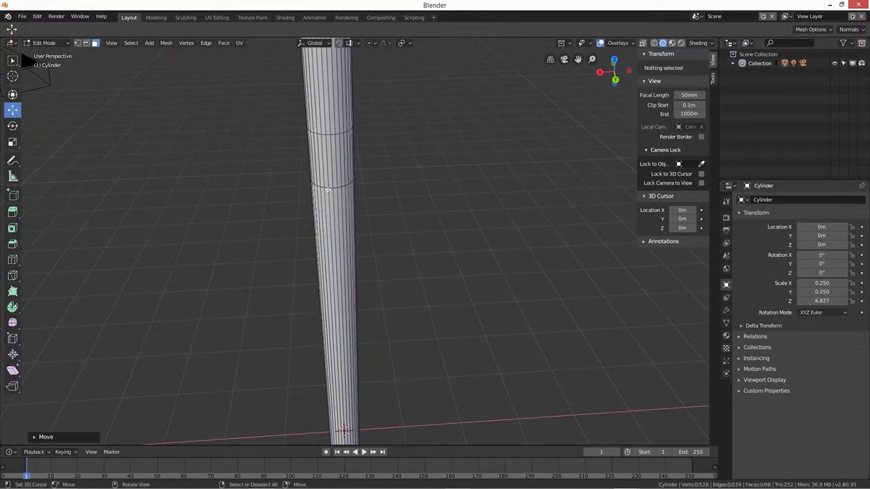
{"action": "left_click", "coordinate": [319, 160]}
{"action": "left_click", "coordinate": [324, 163], "text": "shift"}
{"action": "left_click", "coordinate": [327, 165], "text": "shift"}
{"action": "left_click", "coordinate": [331, 168], "text": "shift"}
{"action": "left_click", "coordinate": [342, 170], "text": "shift"}
{"action": "left_click", "coordinate": [340, 170], "text": "shift"}
- Add the six matching faces on the opposite side of the band to the selection
{"action": "middle_click_drag", "start_coordinate": [312, 250], "coordinate": [358, 270]}
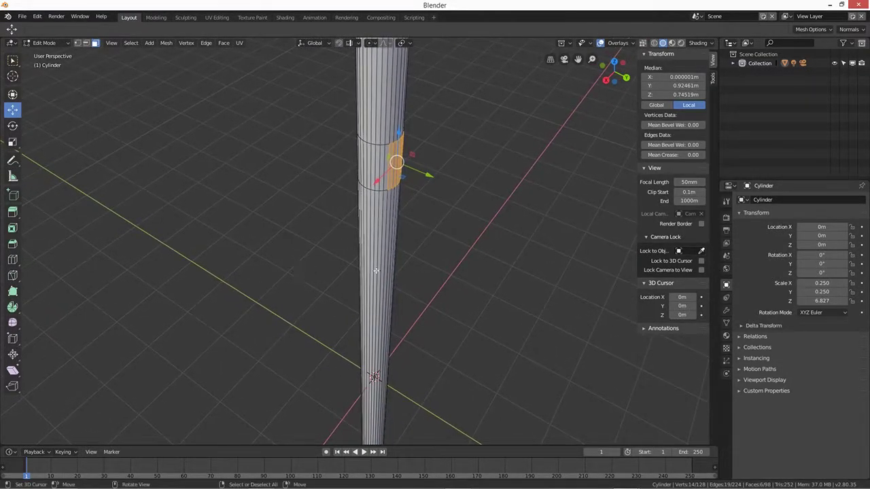
{"action": "middle_click_drag", "start_coordinate": [306, 293], "coordinate": [443, 296]}
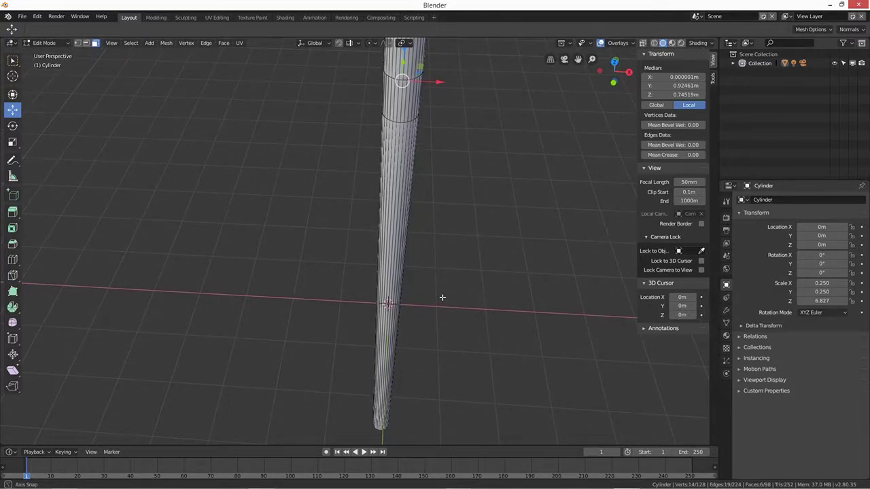
{"action": "left_click", "coordinate": [401, 108]}
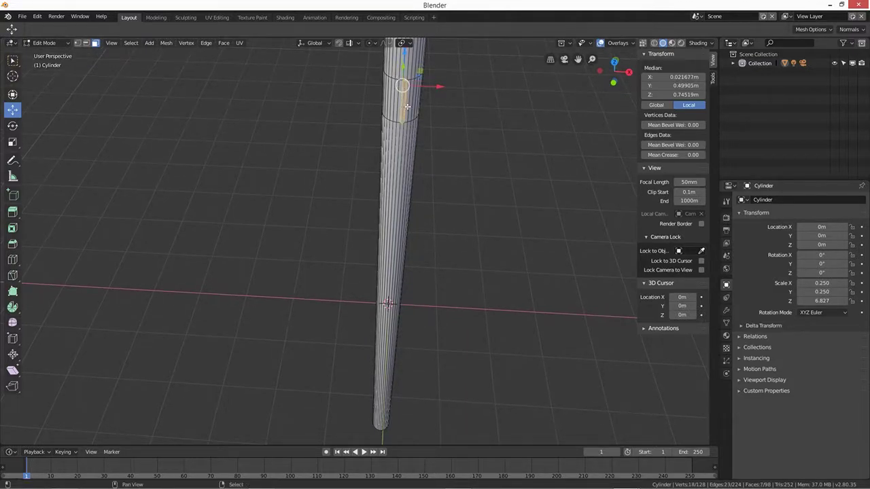
{"action": "left_click", "coordinate": [398, 106], "text": "shift"}
{"action": "left_click", "coordinate": [395, 106], "text": "shift"}
{"action": "left_click", "coordinate": [391, 106], "text": "shift"}
{"action": "middle_click_drag", "start_coordinate": [392, 108], "coordinate": [181, 167]}
{"action": "left_click", "coordinate": [333, 102], "text": "shift"}
{"action": "middle_click_drag", "start_coordinate": [333, 102], "coordinate": [331, 248]}
{"action": "left_click", "coordinate": [421, 139], "text": "shift"}
{"action": "middle_click_drag", "start_coordinate": [398, 197], "coordinate": [509, 194]}
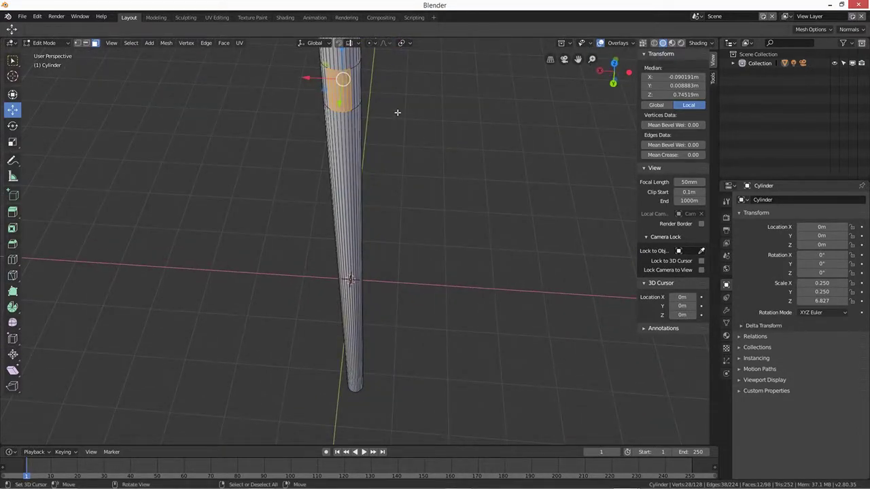
- Cut two more edge loops inside the band and slide them toward its upper edge
{"action": "key", "text": "ctrl+r"}
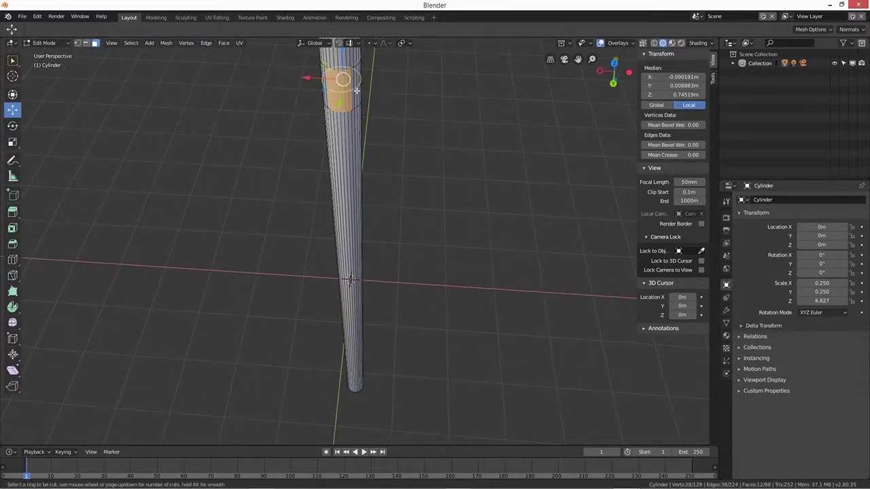
{"action": "scroll", "coordinate": [356, 90], "scroll_direction": "up", "scroll_amount": 1}
{"action": "left_click", "coordinate": [356, 90]}
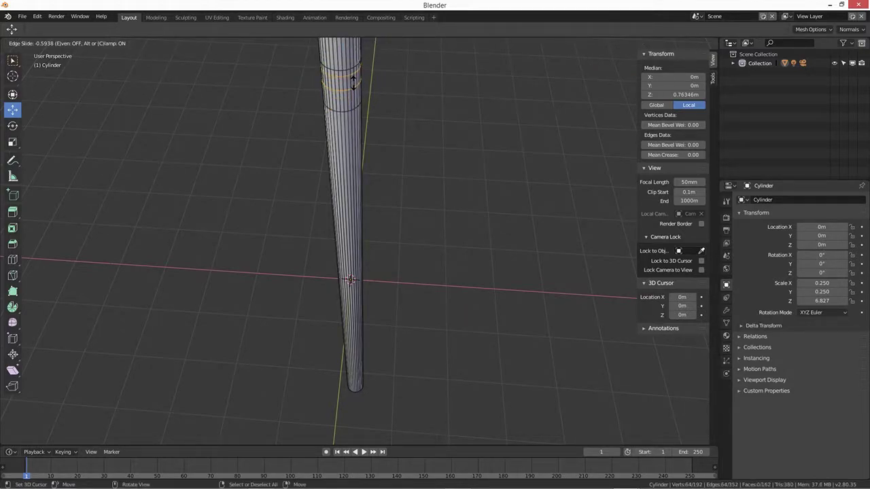
{"action": "left_click", "coordinate": [354, 83]}
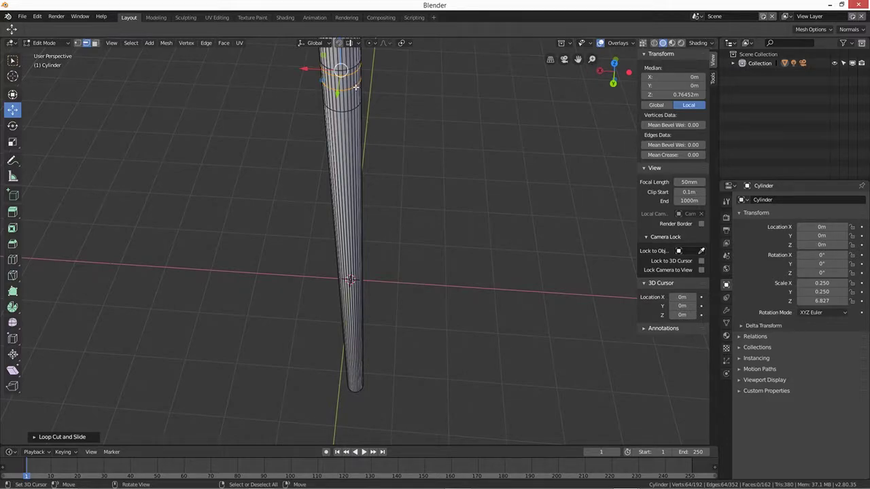
- Move the lower of the two new loops down to a local Z of about 0.71, just above the band's lower edge
{"action": "right_click", "coordinate": [352, 88], "text": "alt"}
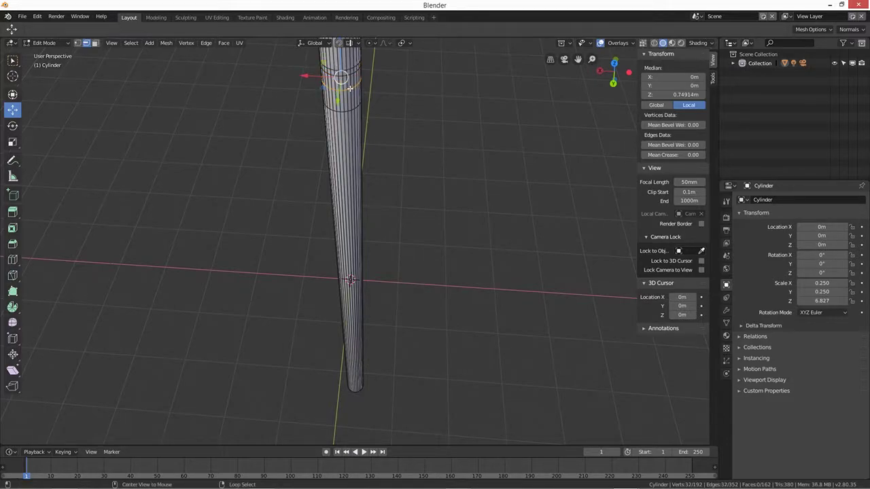
{"action": "middle_click_drag", "start_coordinate": [372, 88], "coordinate": [406, 208]}
{"action": "key", "text": "g"}
{"action": "left_click", "coordinate": [349, 85]}
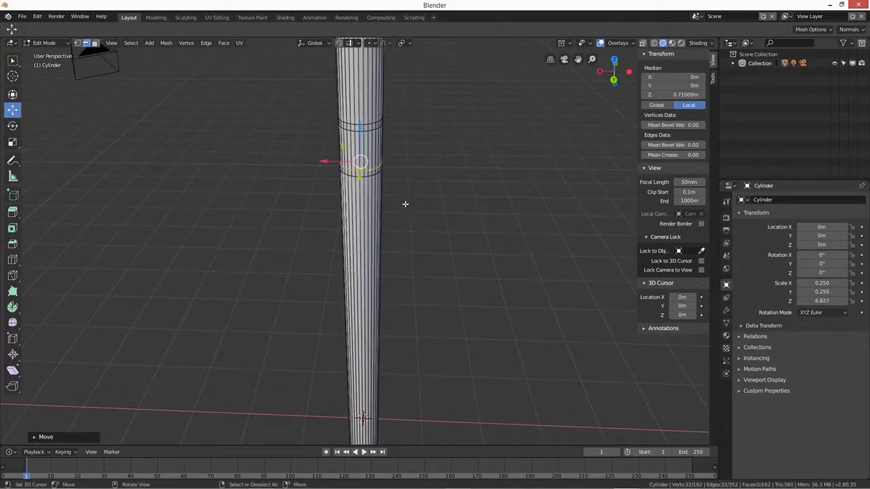
- Select six adjacent faces of the thin ring at the band's upper edge, on the positive Y side, using face selection
{"action": "scroll", "coordinate": [406, 208], "scroll_direction": "up", "scroll_amount": 1}
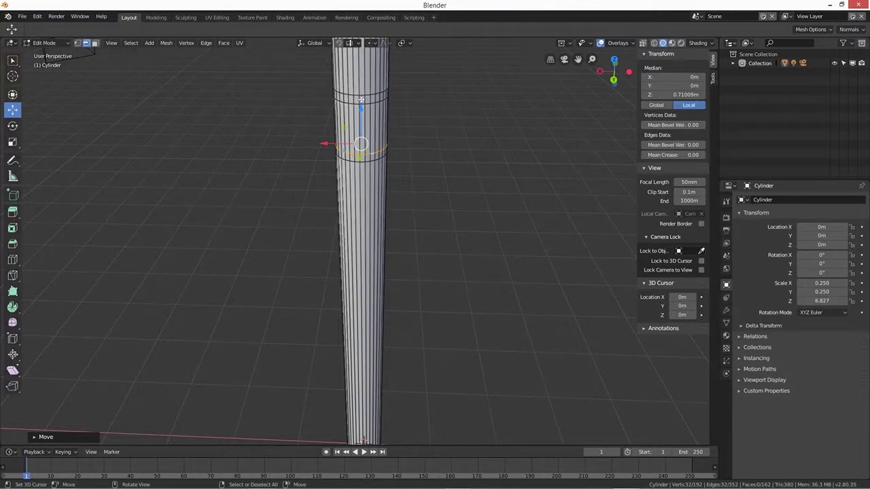
{"action": "middle_click_drag", "start_coordinate": [382, 156], "coordinate": [389, 155]}
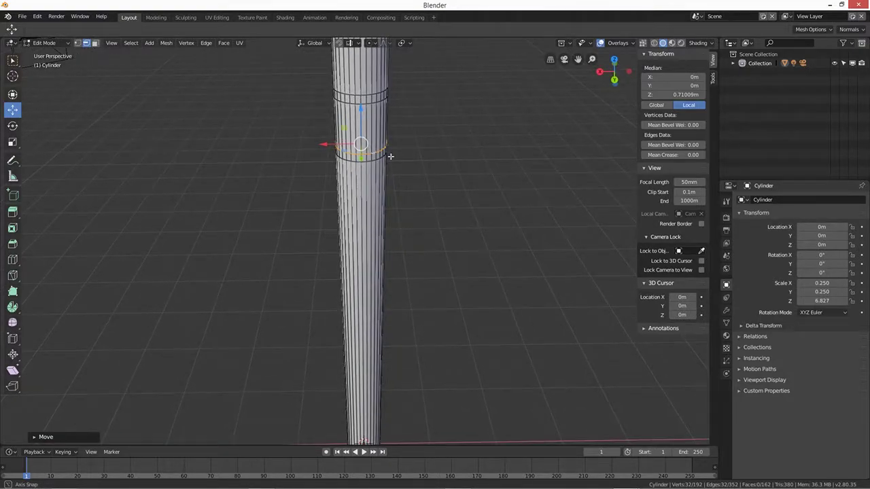
{"action": "left_click", "coordinate": [363, 102]}
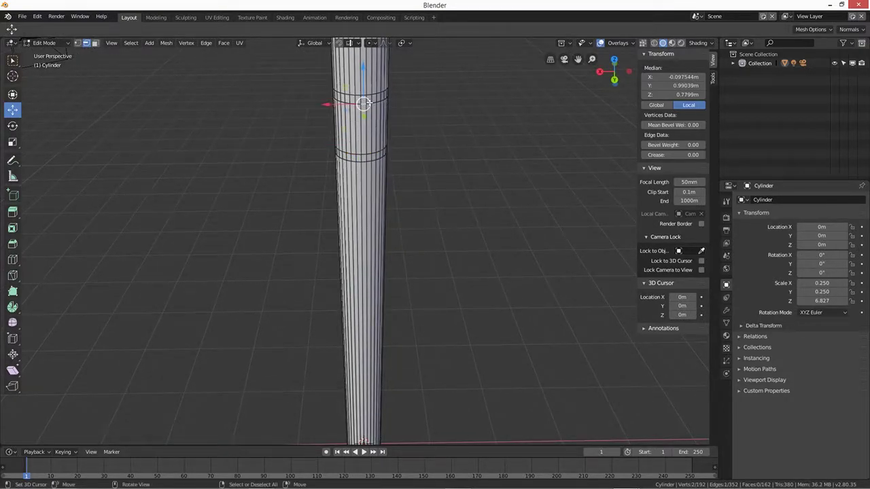
{"action": "left_click", "coordinate": [95, 43]}
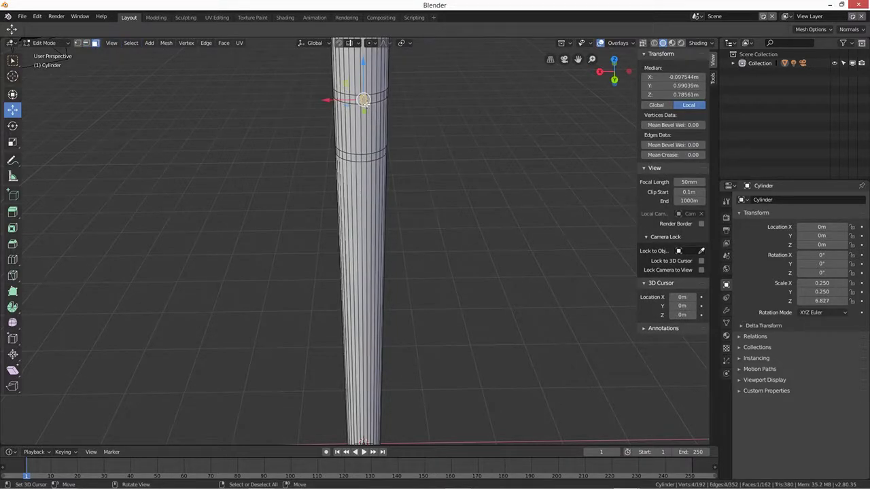
{"action": "left_click", "coordinate": [369, 99], "text": "shift"}
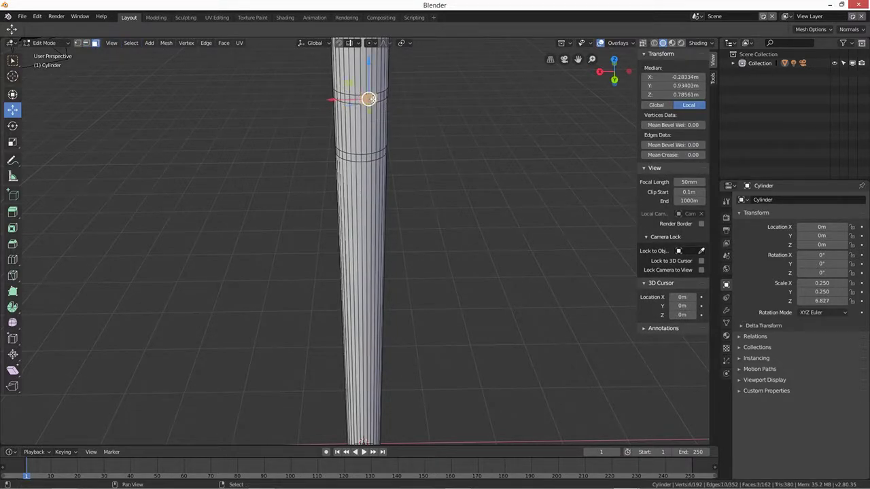
{"action": "left_click", "coordinate": [361, 100], "text": "shift"}
{"action": "left_click", "coordinate": [354, 102], "text": "shift"}
{"action": "left_click", "coordinate": [347, 101], "text": "shift"}
- Add the six faces directly below, in the thin ring at the band's lower edge, to the selection
{"action": "left_click", "coordinate": [365, 159], "text": "shift"}
{"action": "left_click", "coordinate": [368, 159], "text": "shift"}
{"action": "left_click", "coordinate": [372, 158], "text": "shift"}
{"action": "left_click", "coordinate": [358, 159], "text": "shift"}
{"action": "left_click", "coordinate": [353, 159], "text": "shift"}
{"action": "left_click", "coordinate": [347, 158], "text": "shift"}
- Add the six matching faces on the negative Y side, in both the lower and upper thin rings, to the selection
{"action": "middle_click_drag", "start_coordinate": [347, 160], "coordinate": [546, 169]}
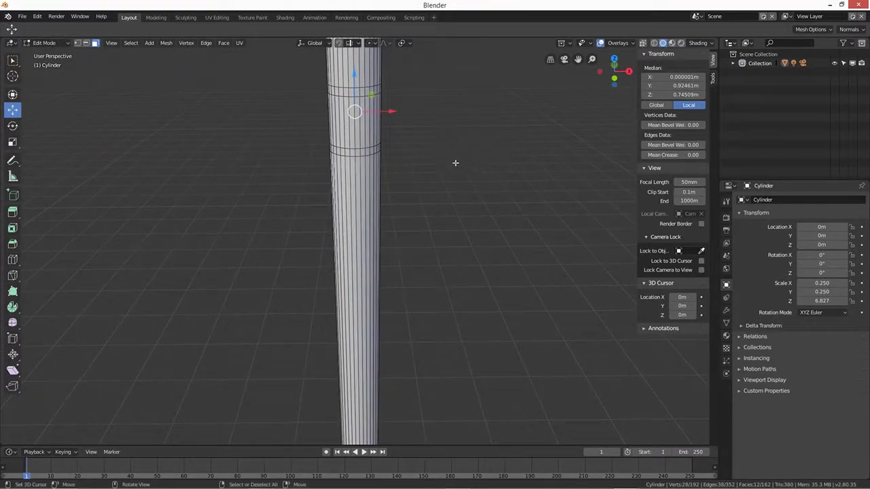
{"action": "left_click", "coordinate": [358, 153], "text": "shift"}
{"action": "left_click", "coordinate": [362, 153], "text": "shift"}
{"action": "left_click", "coordinate": [364, 152], "text": "shift"}
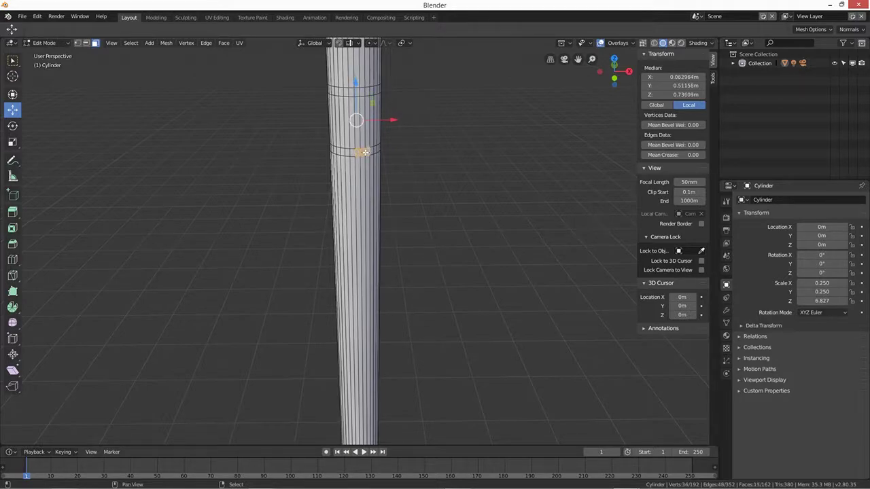
{"action": "left_click", "coordinate": [350, 153], "text": "shift"}
{"action": "left_click", "coordinate": [346, 153], "text": "shift"}
{"action": "left_click", "coordinate": [341, 153], "text": "shift"}
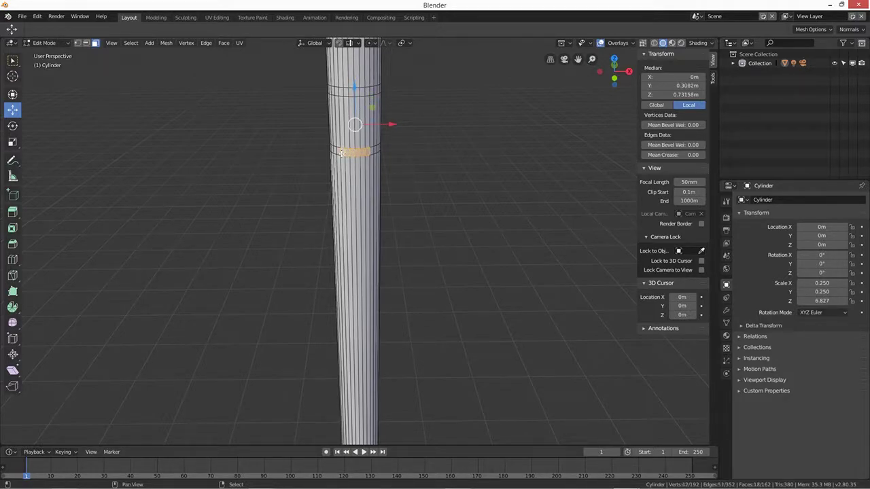
{"action": "left_click", "coordinate": [358, 94], "text": "shift"}
{"action": "left_click", "coordinate": [360, 93], "text": "shift"}
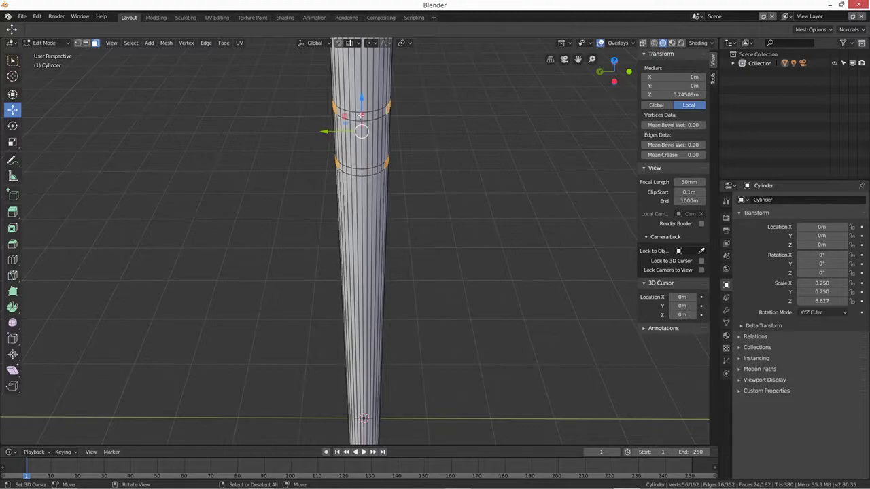
- Extrude the selected ring faces and scale them outward along Y, forming paired prongs about 1.32 m across overall
{"action": "middle_click_drag", "start_coordinate": [379, 113], "coordinate": [537, 186]}
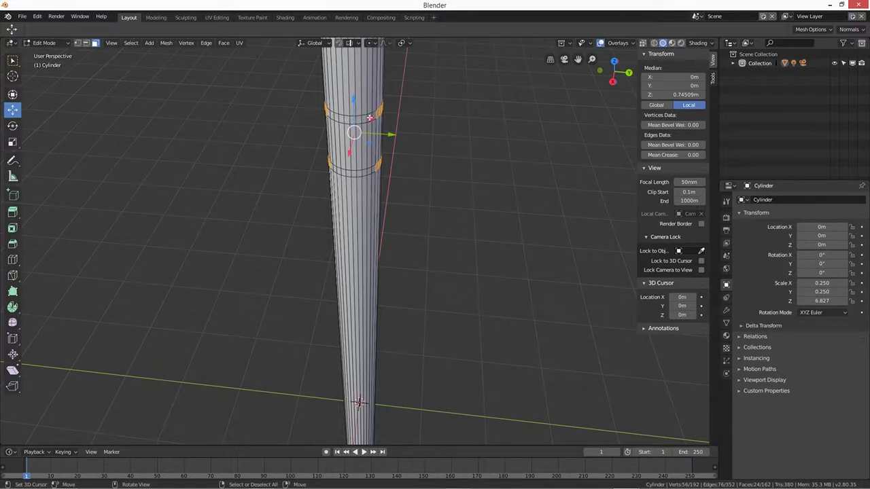
{"action": "middle_click_drag", "start_coordinate": [394, 135], "coordinate": [415, 224]}
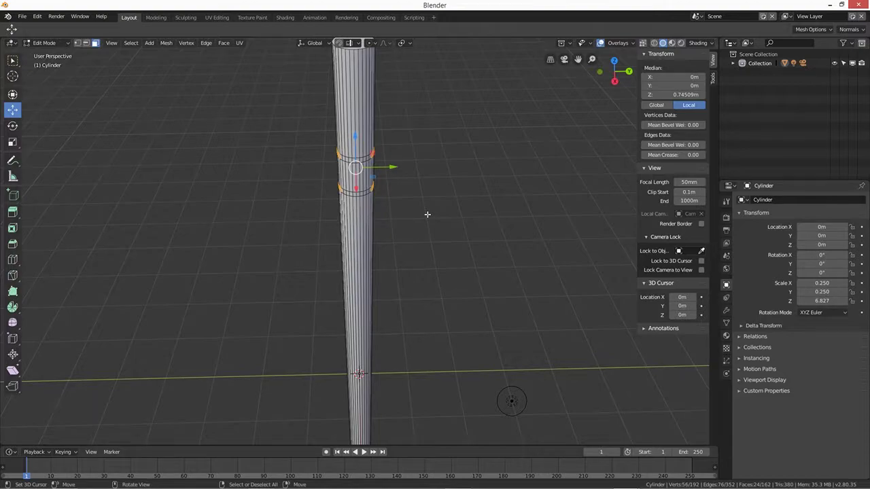
{"action": "key", "text": "g"}
{"action": "key", "text": "z"}
{"action": "key", "text": "z"}
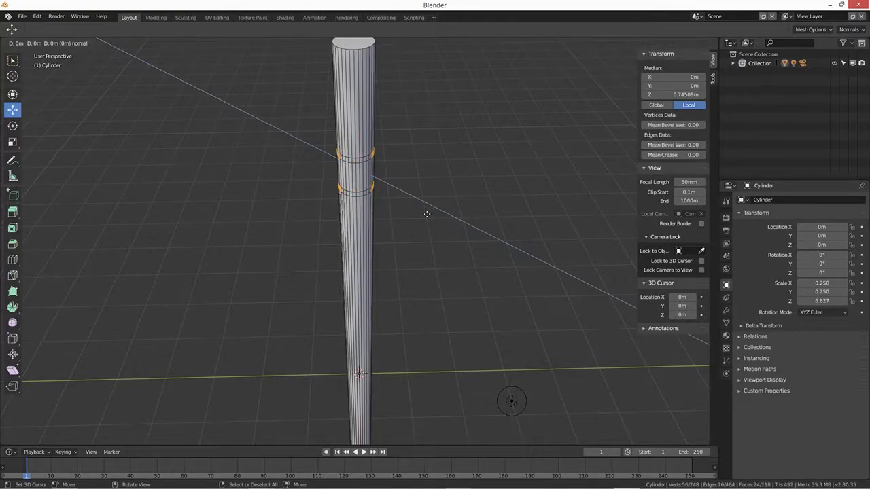
{"action": "key", "text": "s"}
{"action": "key", "text": "y"}
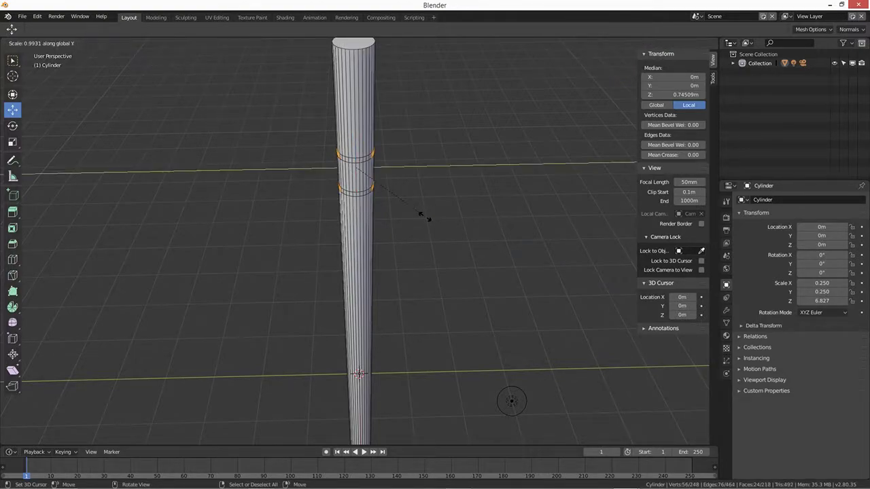
{"action": "left_click", "coordinate": [581, 188]}
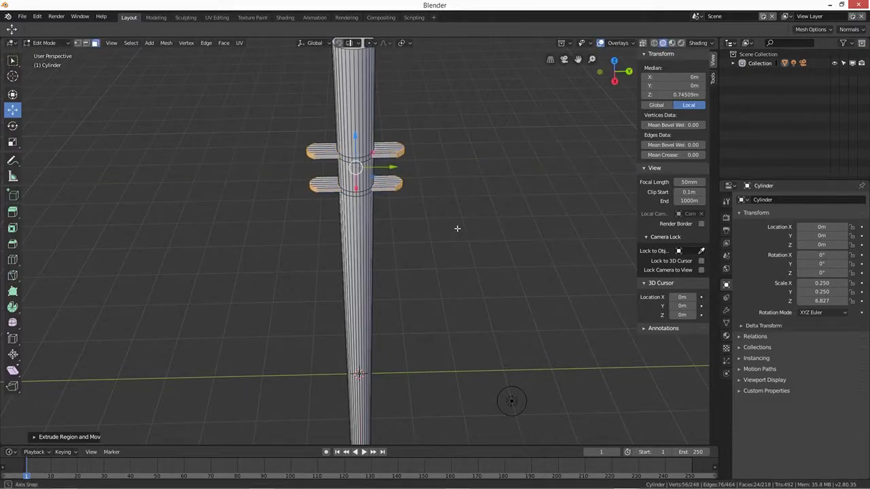
- Select all vertices of the lower pair of prongs in wireframe display and move them slightly up toward the upper pair
{"action": "middle_click_drag", "start_coordinate": [458, 229], "coordinate": [360, 178]}
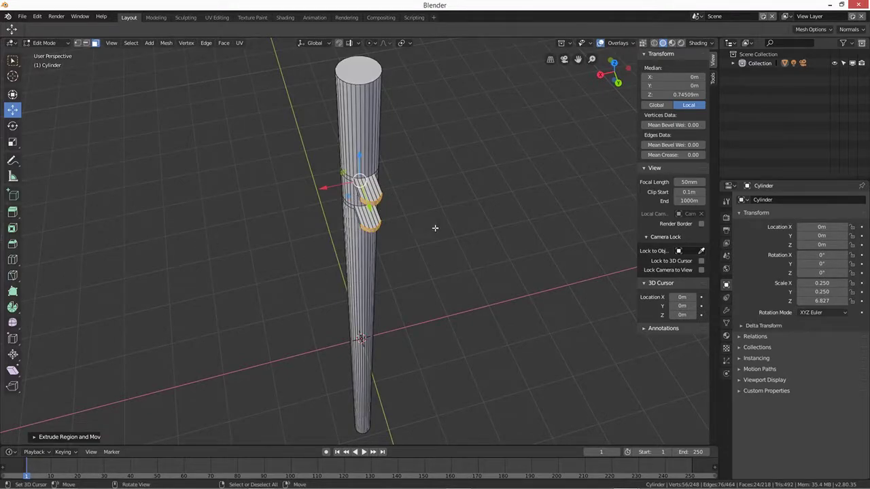
{"action": "scroll", "coordinate": [387, 213], "scroll_direction": "up", "scroll_amount": 2}
{"action": "mouse_move", "coordinate": [419, 163]}
{"action": "middle_mouse_down"}
{"action": "mouse_move", "coordinate": [453, 233]}
{"action": "mouse_move", "coordinate": [462, 224]}
{"action": "mouse_move", "coordinate": [468, 243]}
{"action": "mouse_move", "coordinate": [478, 233]}
{"action": "mouse_move", "coordinate": [466, 234]}
{"action": "mouse_move", "coordinate": [462, 220]}
{"action": "middle_mouse_up"}
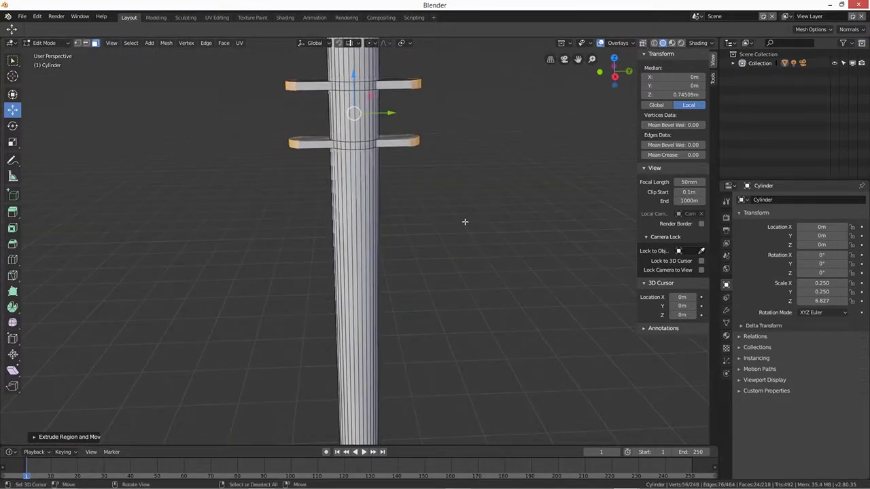
{"action": "left_click", "coordinate": [653, 44]}
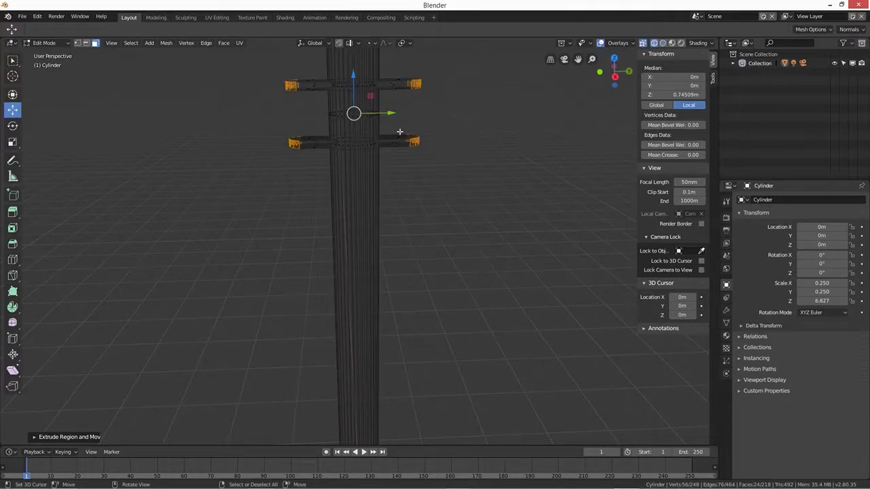
{"action": "left_click", "coordinate": [77, 42]}
{"action": "key", "text": "alt+a"}
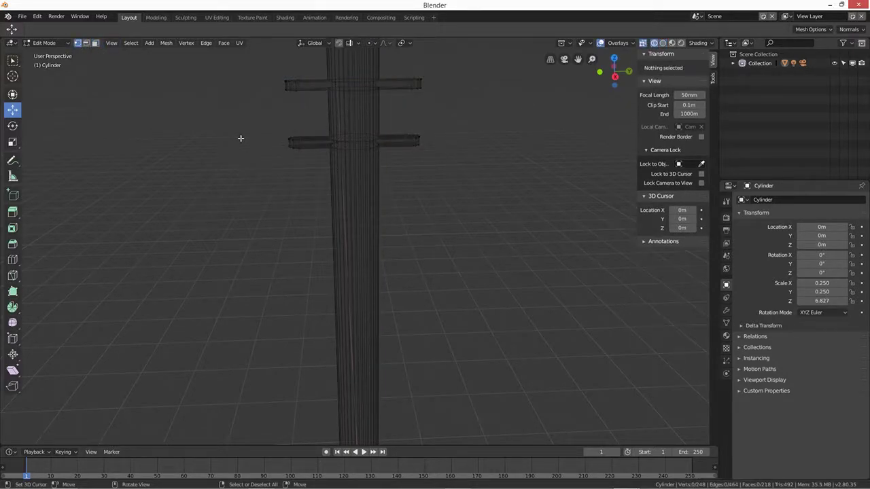
{"action": "key", "text": "b"}
{"action": "left_click_drag", "start_coordinate": [258, 120], "coordinate": [472, 165]}
{"action": "mouse_move", "coordinate": [353, 103]}
{"action": "left_mouse_down"}
{"action": "mouse_move", "coordinate": [356, 91]}
{"action": "mouse_move", "coordinate": [356, 111]}
{"action": "mouse_move", "coordinate": [360, 95]}
{"action": "left_mouse_up"}
- Return to Object Mode with solid display and apply smooth shading to the pole
{"action": "key", "text": "Tab"}
{"action": "middle_click_drag", "start_coordinate": [441, 197], "coordinate": [373, 204]}
{"action": "left_click", "coordinate": [663, 44]}
{"action": "middle_click_drag", "start_coordinate": [438, 202], "coordinate": [506, 209]}
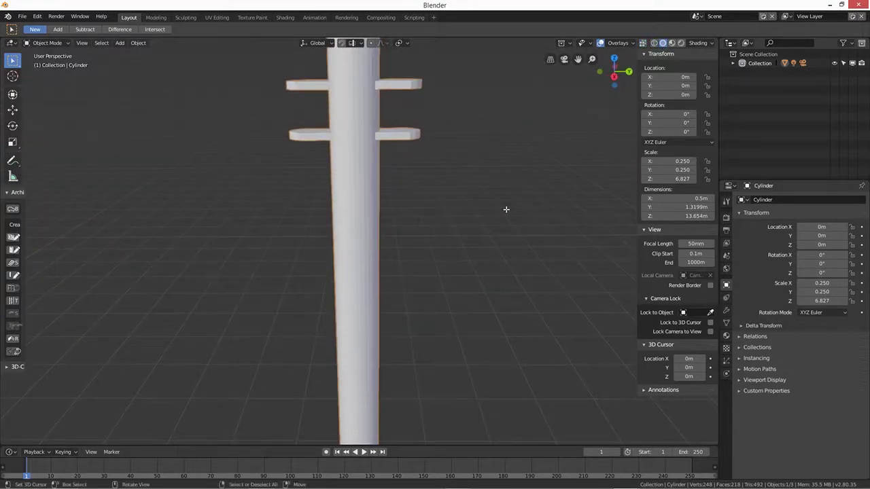
{"action": "right_click", "coordinate": [505, 204]}
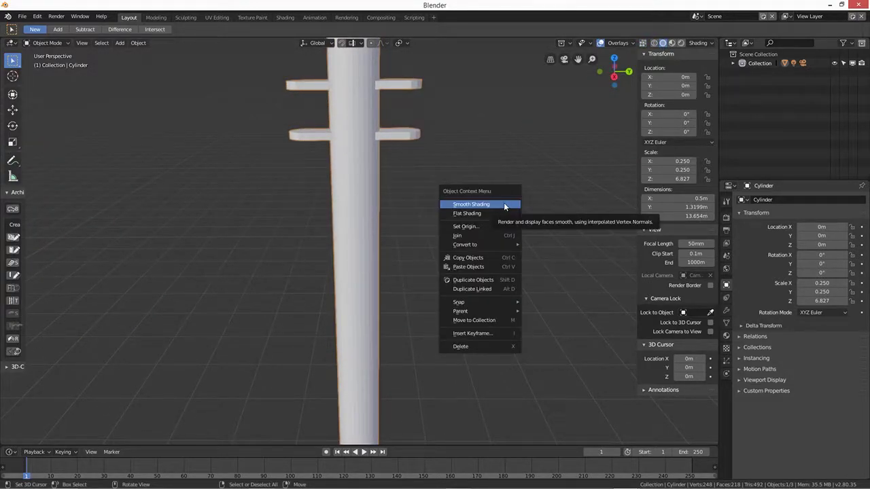
{"action": "left_click", "coordinate": [504, 202]}
- Add a cube and raise it along Z to about 5.2 m, level with the prongs
{"action": "mouse_move", "coordinate": [486, 180]}
{"action": "middle_mouse_down"}
{"action": "mouse_move", "coordinate": [269, 204]}
{"action": "mouse_move", "coordinate": [175, 196]}
{"action": "mouse_move", "coordinate": [268, 213]}
{"action": "mouse_move", "coordinate": [415, 205]}
{"action": "mouse_move", "coordinate": [478, 188]}
{"action": "middle_mouse_up"}
{"action": "scroll", "coordinate": [442, 196], "scroll_direction": "down", "scroll_amount": 2}
{"action": "middle_click_drag", "start_coordinate": [420, 196], "coordinate": [396, 224], "text": "shift"}
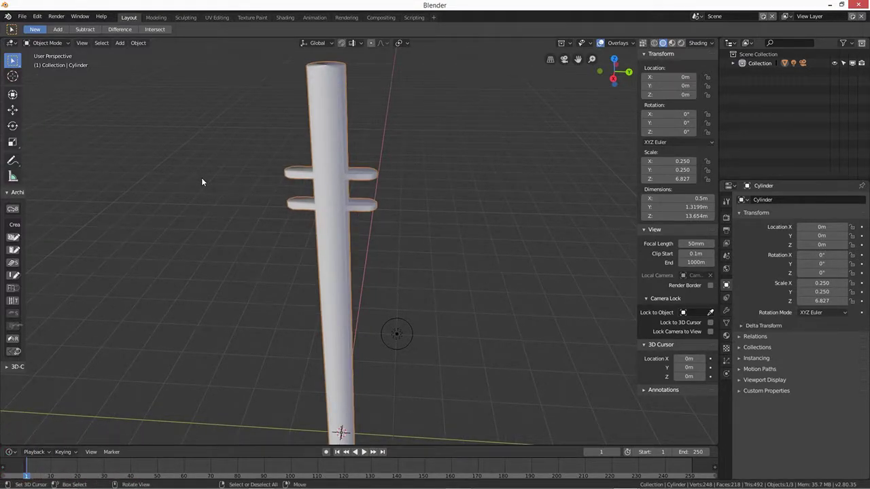
{"action": "key", "text": "shift+a"}
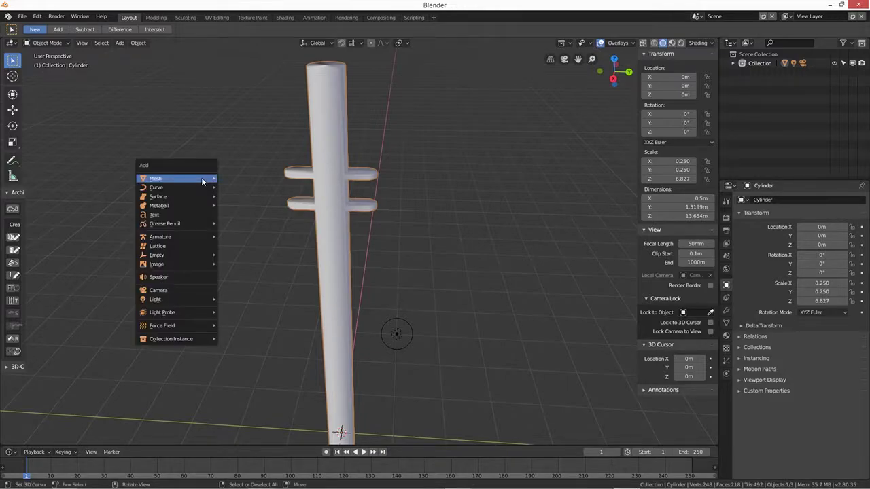
{"action": "mouse_move", "coordinate": [200, 180]}
{"action": "left_click", "coordinate": [239, 189]}
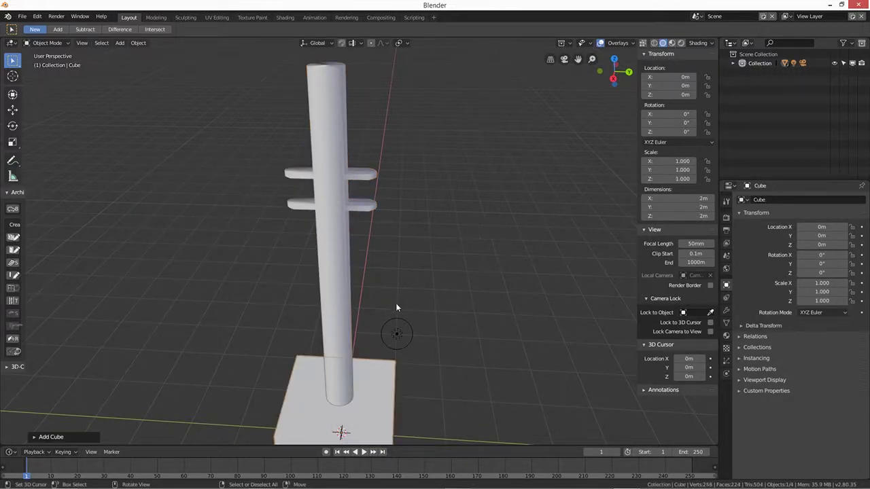
{"action": "scroll", "coordinate": [396, 305], "scroll_direction": "down", "scroll_amount": 5}
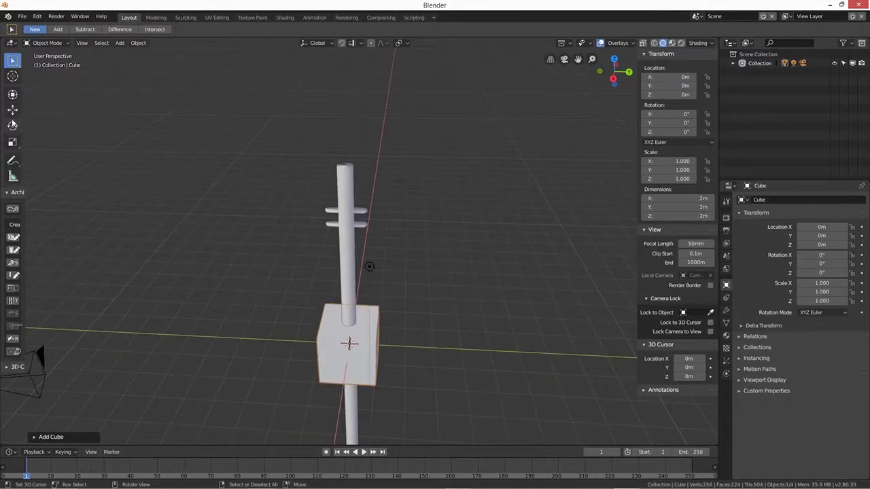
{"action": "left_click", "coordinate": [12, 95]}
{"action": "left_click_drag", "start_coordinate": [351, 302], "coordinate": [350, 203]}
{"action": "key", "text": "ctrl+z"}
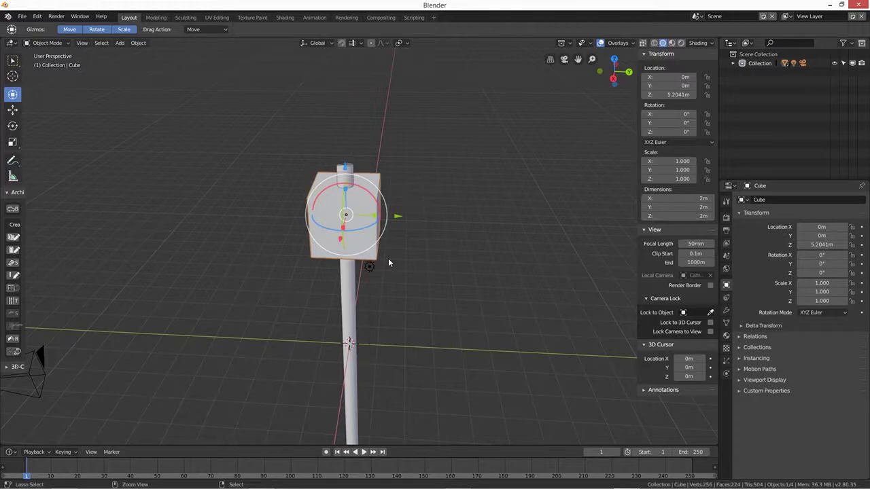
- Scale the cube to about 0.098 in X and 0.204 in Z and move it between the positive-Y prongs, at about Y 1.33 m, Z 5.11 m
{"action": "middle_click_drag", "start_coordinate": [399, 284], "coordinate": [360, 218]}
{"action": "left_click_drag", "start_coordinate": [345, 191], "coordinate": [345, 203]}
{"action": "left_click_drag", "start_coordinate": [344, 166], "coordinate": [344, 162]}
{"action": "middle_click_drag", "start_coordinate": [390, 249], "coordinate": [395, 214]}
{"action": "left_click_drag", "start_coordinate": [344, 185], "coordinate": [344, 197]}
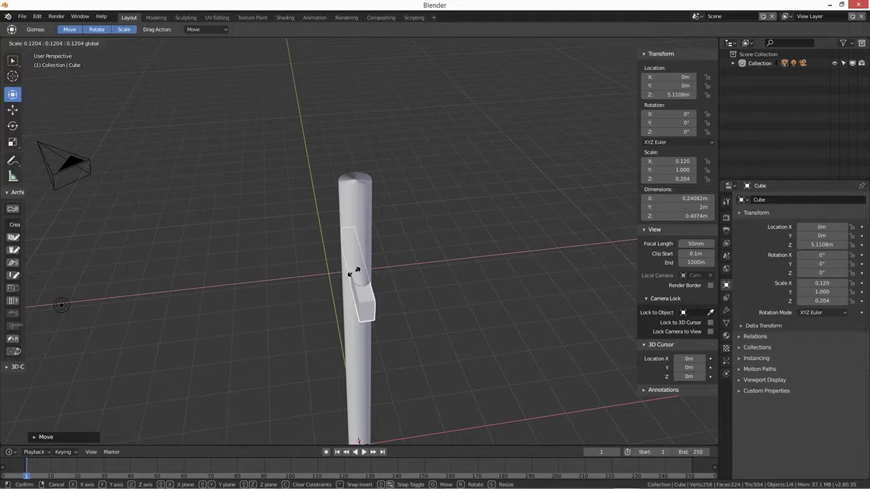
{"action": "left_click", "coordinate": [419, 332]}
{"action": "middle_click_drag", "start_coordinate": [419, 329], "coordinate": [434, 335]}
{"action": "left_click_drag", "start_coordinate": [411, 283], "coordinate": [485, 281]}
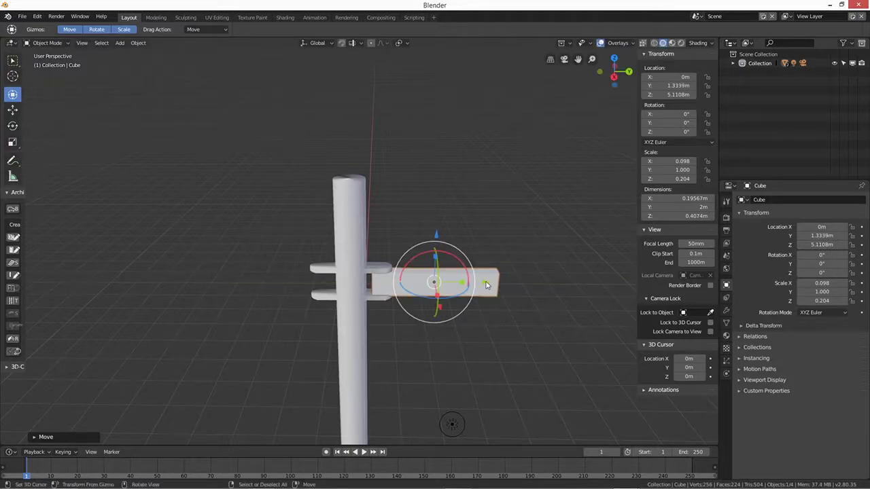
- Lengthen the arm by moving its outer end face along Y to a local Y of about 1.93 m
{"action": "middle_click_drag", "start_coordinate": [497, 335], "coordinate": [388, 278]}
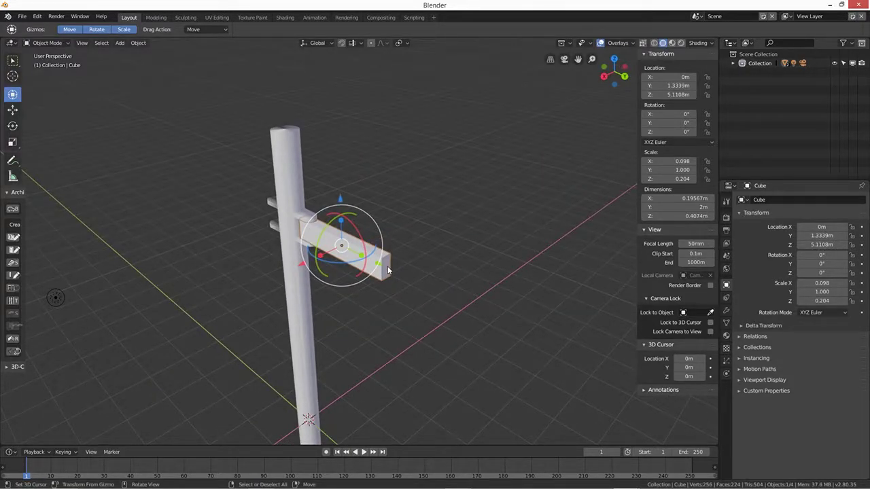
{"action": "key", "text": "Tab"}
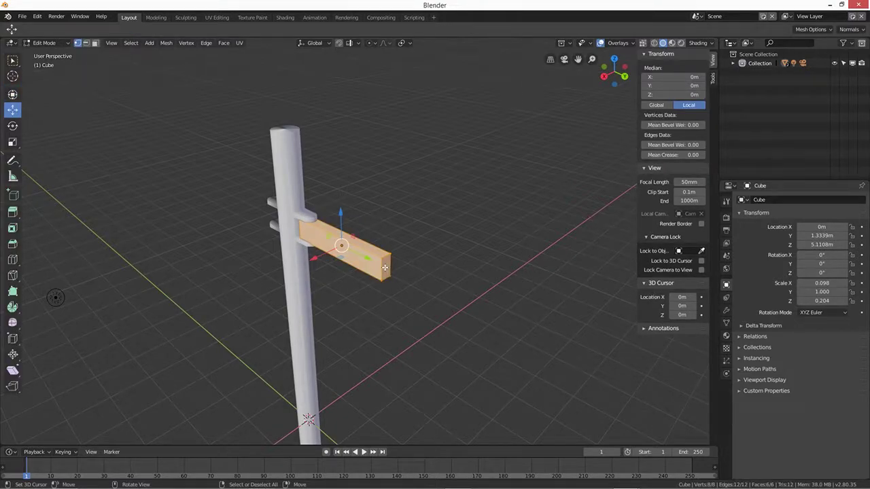
{"action": "left_click", "coordinate": [95, 43]}
{"action": "left_click", "coordinate": [388, 268]}
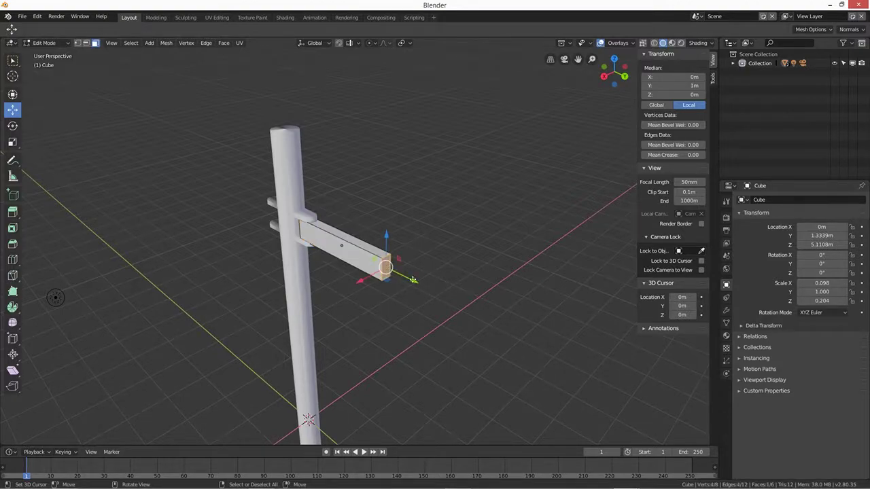
{"action": "key", "text": "e"}
{"action": "left_click", "coordinate": [476, 304]}
- Cut an edge loop around the arm and slide it close to the outer end, at a local Y of about 1.86 m
{"action": "middle_click_drag", "start_coordinate": [475, 304], "coordinate": [457, 348]}
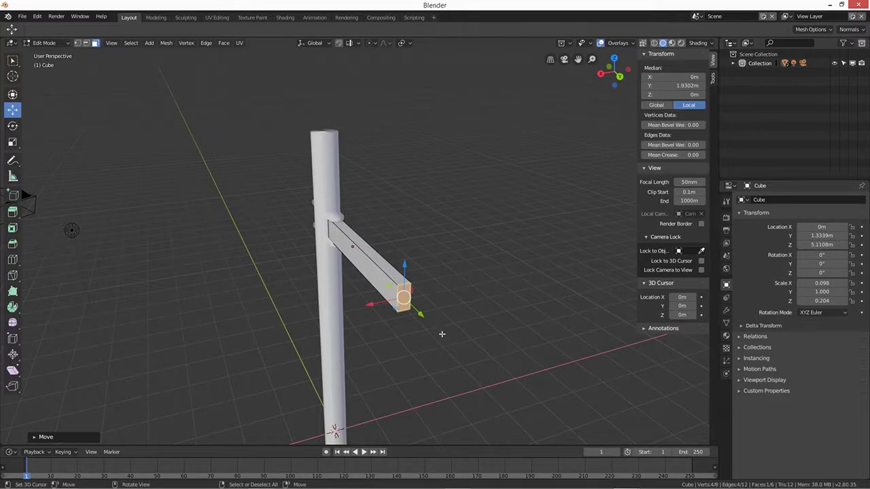
{"action": "middle_click_drag", "start_coordinate": [420, 358], "coordinate": [453, 289]}
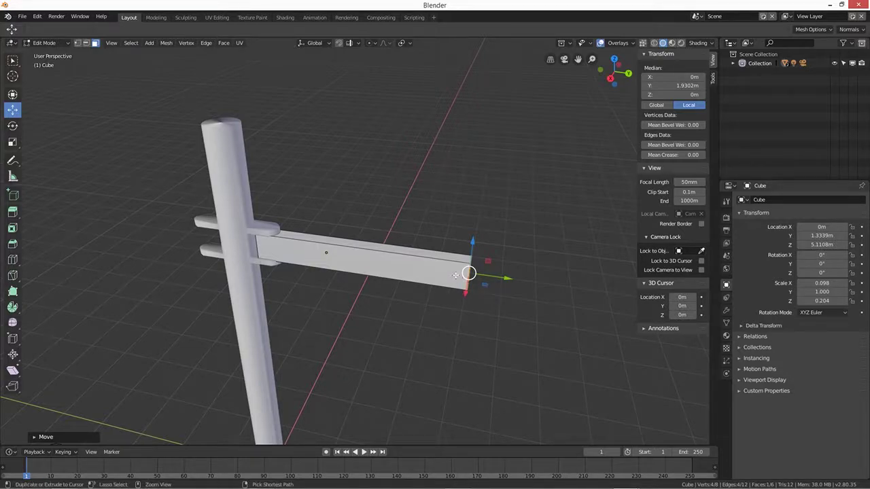
{"action": "key", "text": "ctrl+r"}
{"action": "left_click", "coordinate": [464, 275]}
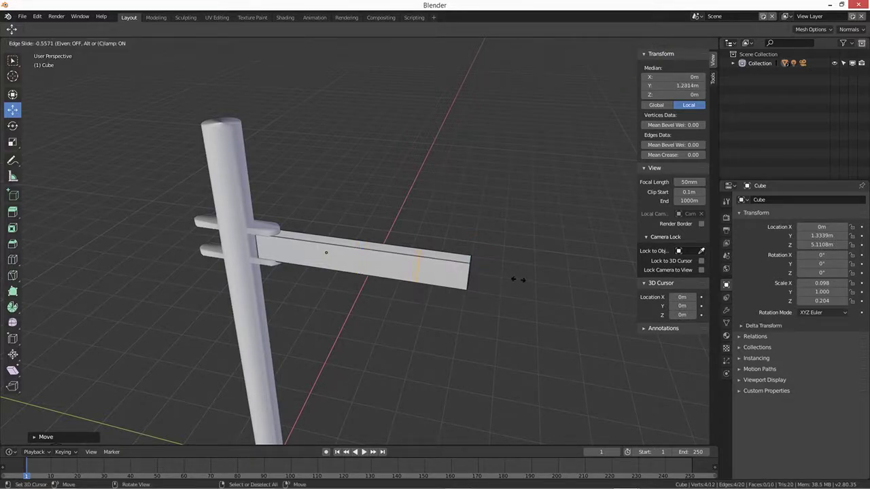
{"action": "left_click", "coordinate": [559, 286]}
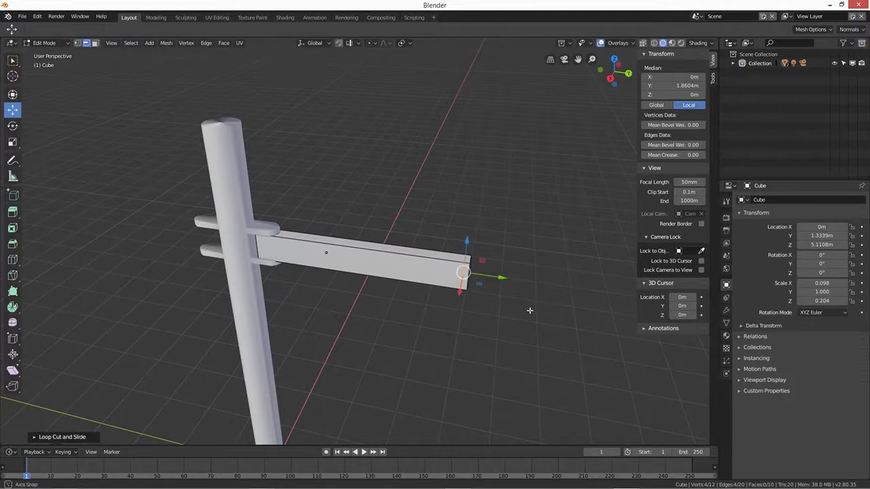
- Select the narrow top and bottom faces between the edge loop and the arm's outer end
{"action": "middle_click_drag", "start_coordinate": [529, 311], "coordinate": [489, 324]}
{"action": "left_click", "coordinate": [442, 307]}
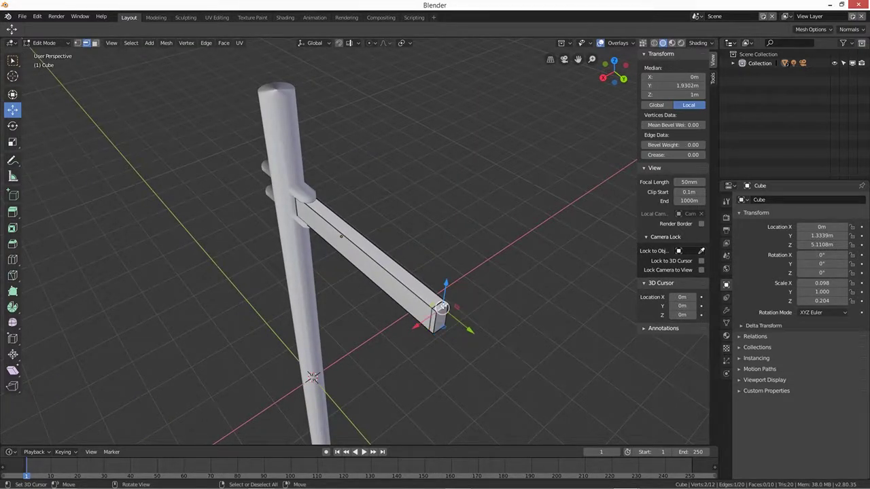
{"action": "key", "text": "alt+a"}
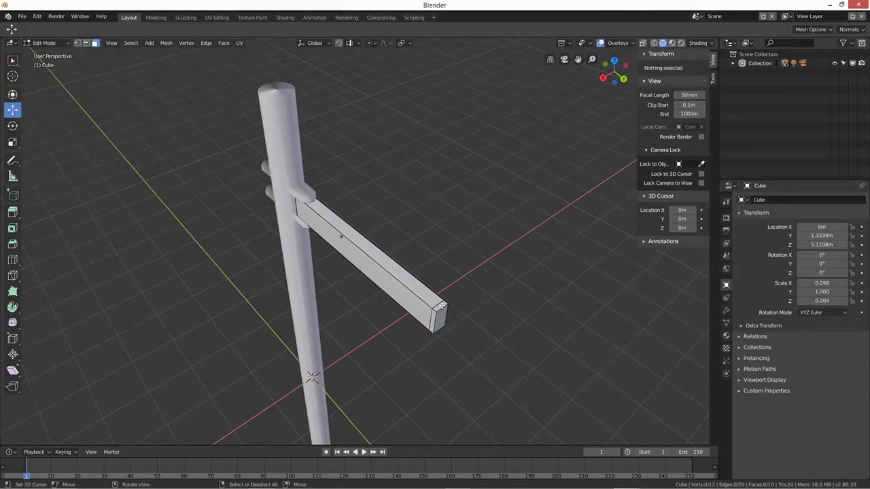
{"action": "left_click", "coordinate": [441, 307]}
{"action": "middle_click_drag", "start_coordinate": [441, 309], "coordinate": [404, 174]}
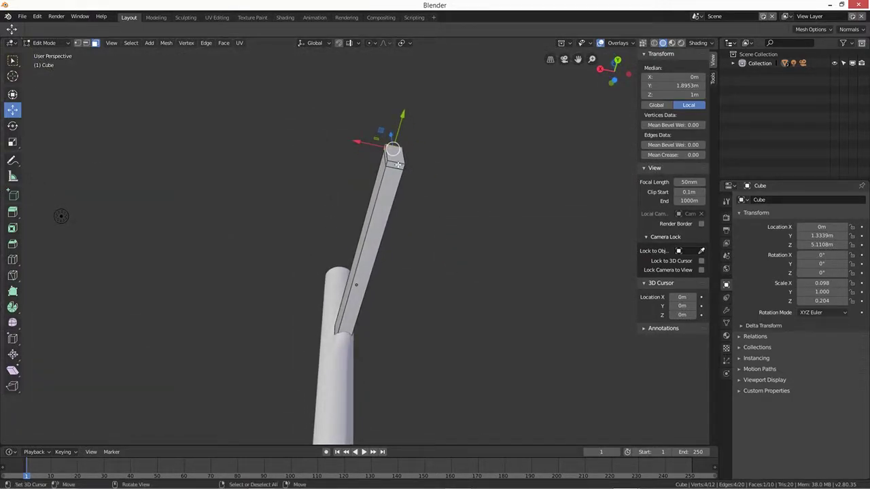
{"action": "left_click", "coordinate": [397, 165], "text": "shift"}
{"action": "middle_click_drag", "start_coordinate": [397, 165], "coordinate": [404, 294]}
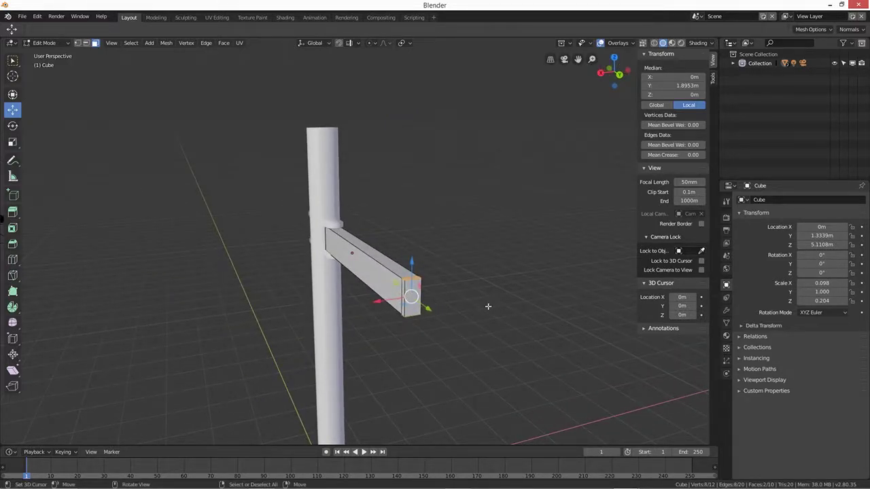
- Try to scale the selected top and bottom end faces apart along Z by a factor of about 1.3
{"action": "key", "text": "s"}
{"action": "key", "text": "z"}
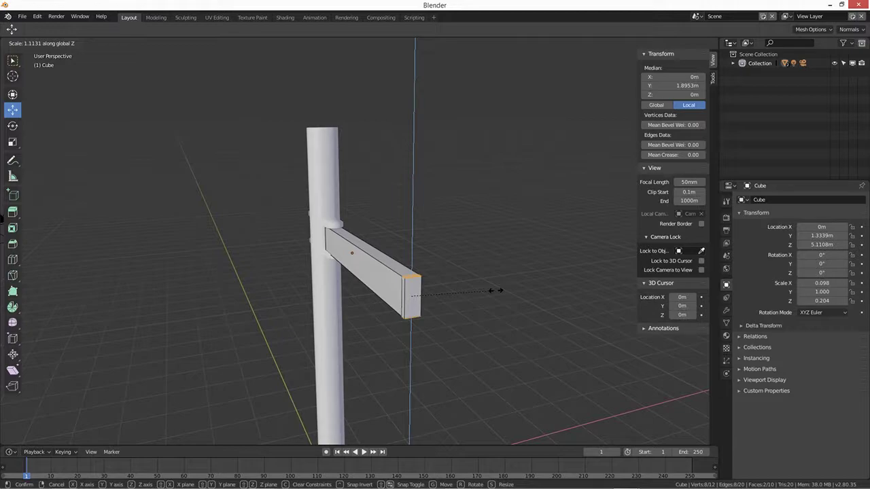
{"action": "key", "text": "z"}
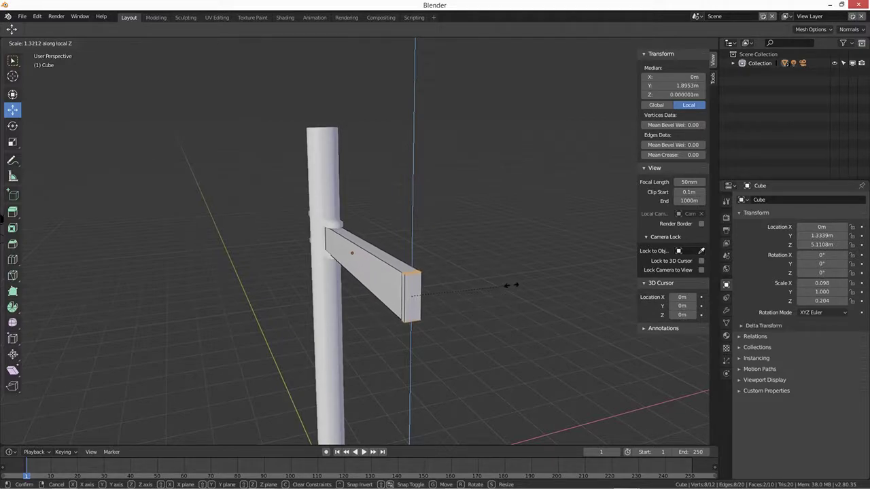
{"action": "left_click", "coordinate": [505, 283]}
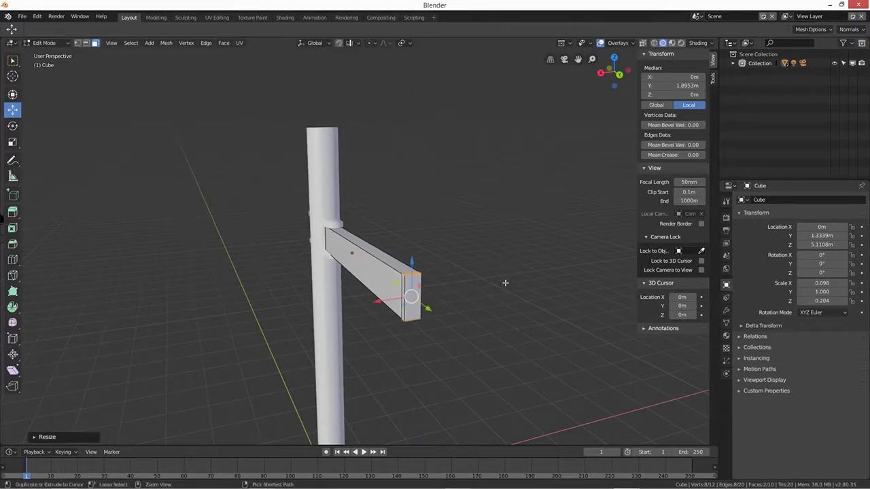
{"action": "key", "text": "g"}
{"action": "key", "text": "z"}
- Extrude the top and bottom end faces in place and scale them outward along Z by about 1.19
{"action": "key", "text": "z"}
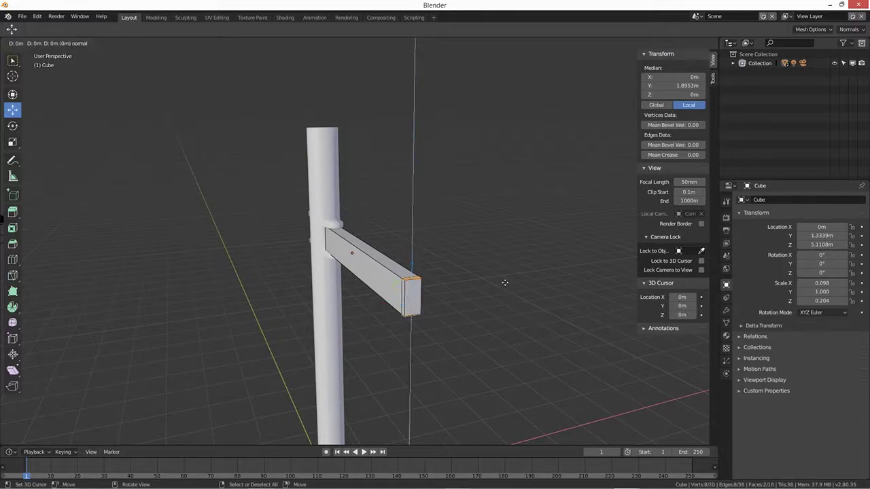
{"action": "key", "text": "s"}
{"action": "key", "text": "z"}
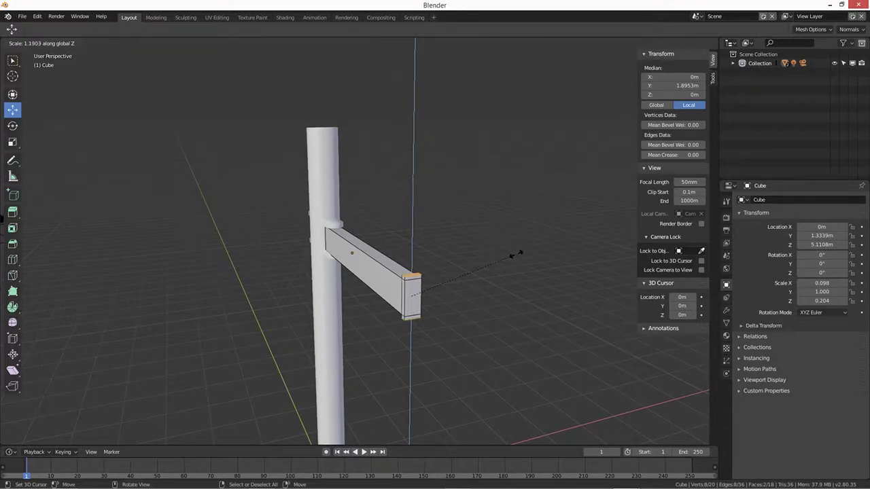
{"action": "left_click", "coordinate": [517, 255]}
- Extrude the outward-facing faces of the two raised lips about 0.28 m along Y to form a pair of prongs
{"action": "middle_click_drag", "start_coordinate": [506, 272], "coordinate": [534, 273]}
{"action": "left_click_drag", "start_coordinate": [452, 305], "coordinate": [455, 306]}
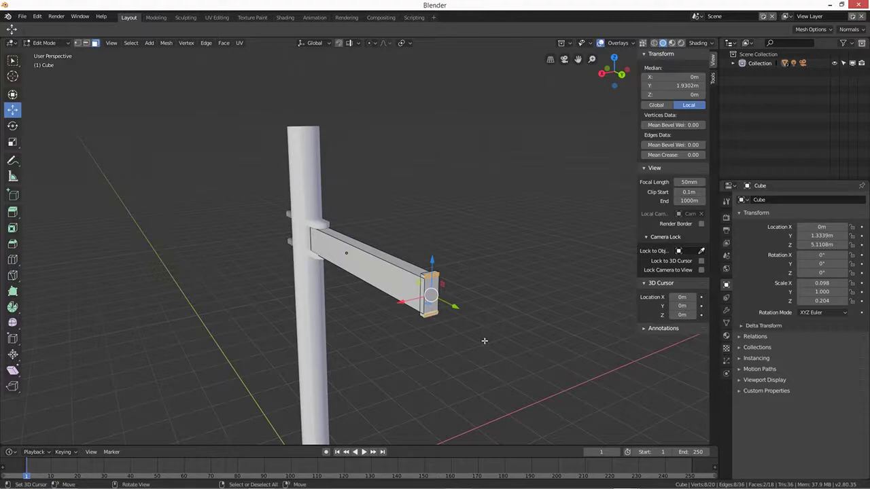
{"action": "key", "text": "e"}
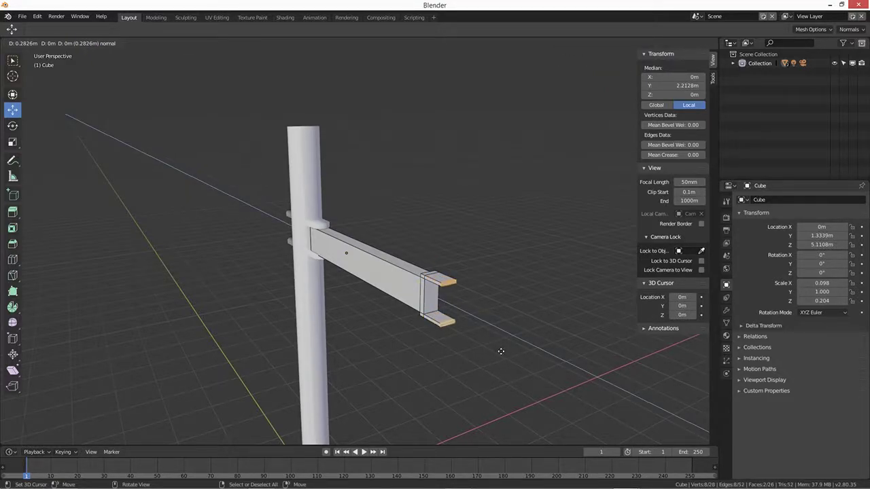
{"action": "left_click", "coordinate": [501, 351]}
- Bevel the four vertical corner edges at the tips of the arm's prongs with 4 segments to round them
{"action": "middle_click_drag", "start_coordinate": [470, 324], "coordinate": [399, 311]}
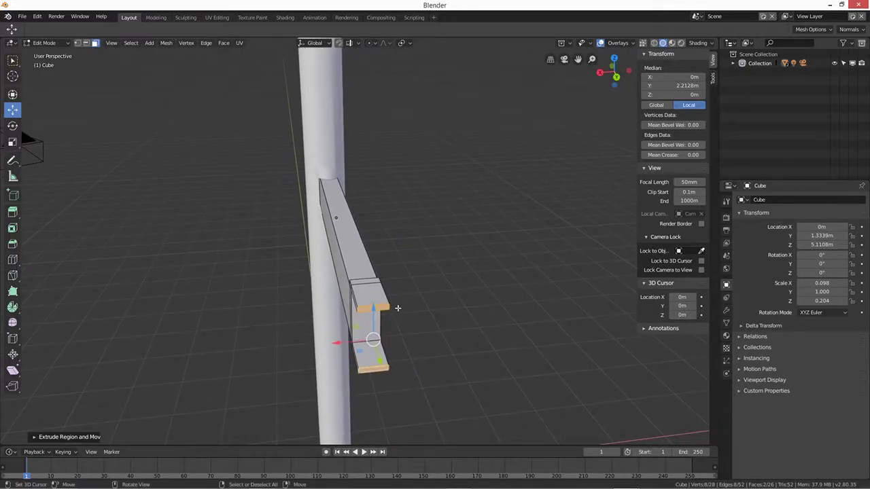
{"action": "key", "text": "2"}
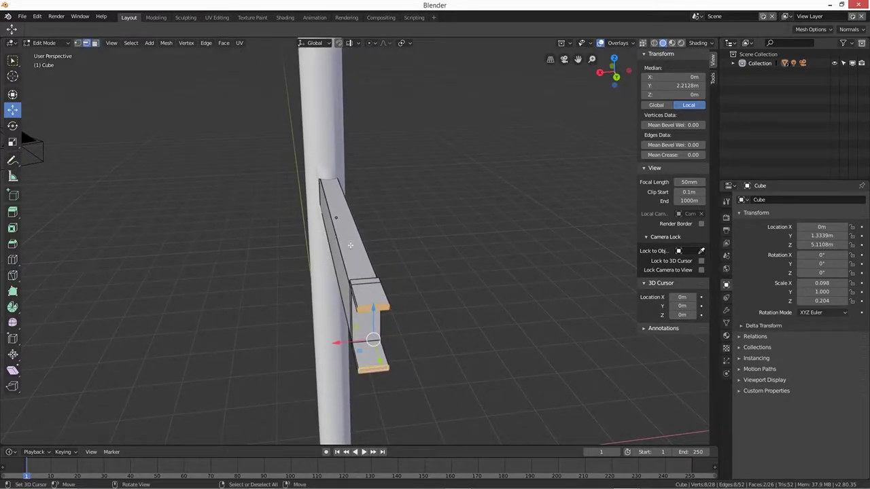
{"action": "right_click", "coordinate": [388, 309]}
{"action": "right_click", "coordinate": [391, 309]}
{"action": "right_click", "coordinate": [357, 312], "text": "shift"}
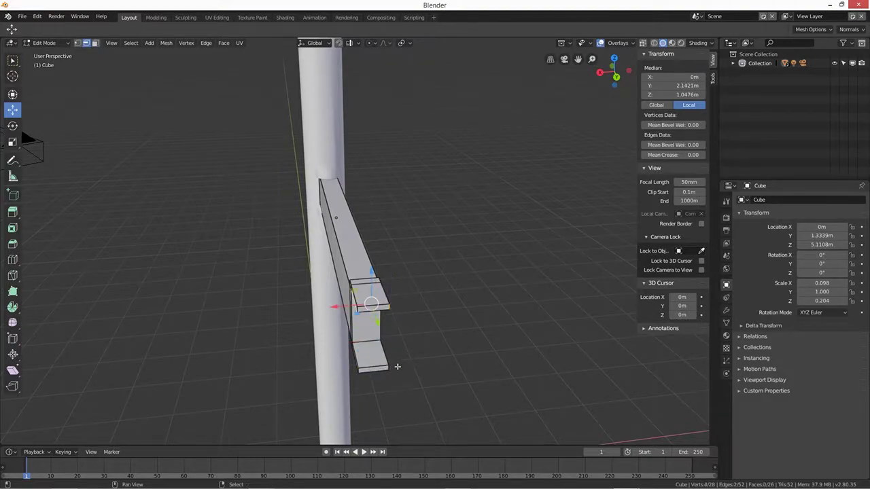
{"action": "right_click", "coordinate": [353, 305], "text": "shift"}
{"action": "right_click", "coordinate": [359, 310], "text": "shift"}
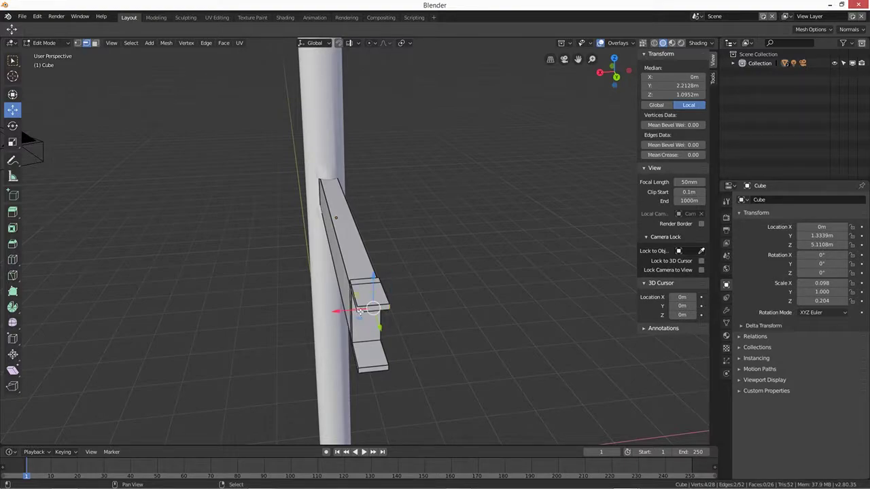
{"action": "right_click", "coordinate": [388, 367], "text": "shift"}
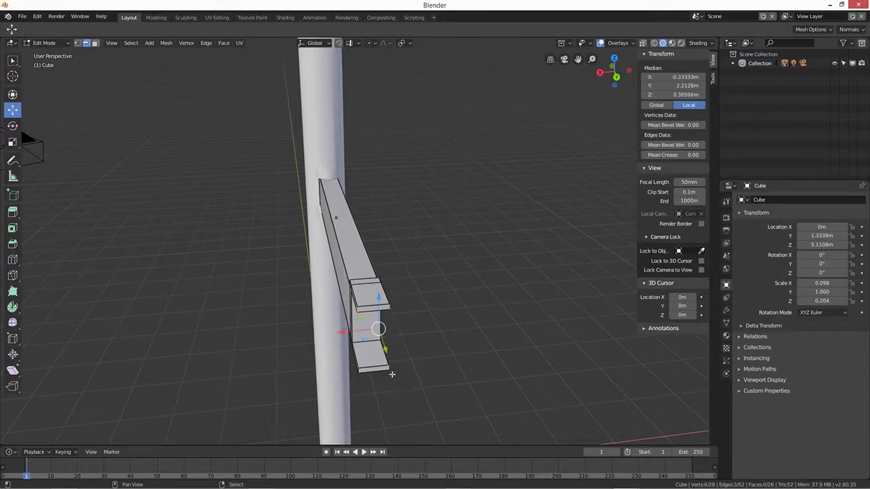
{"action": "right_click", "coordinate": [359, 369], "text": "shift"}
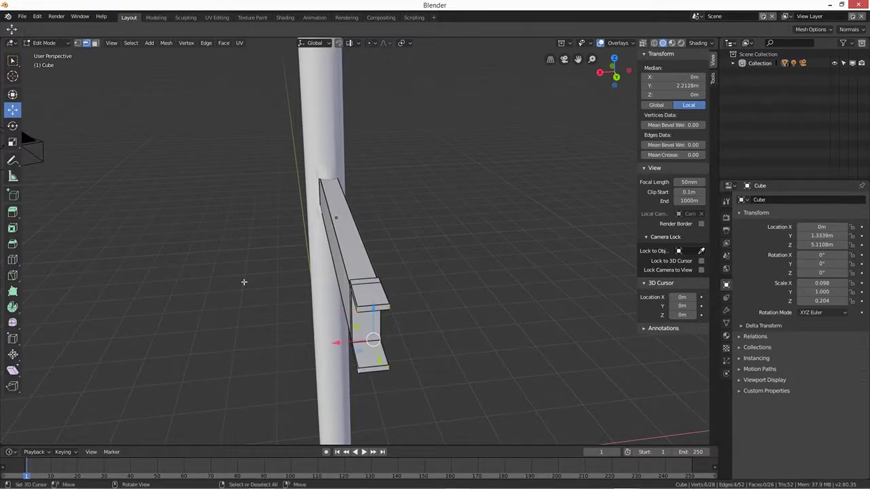
{"action": "left_click", "coordinate": [12, 243]}
{"action": "left_click", "coordinate": [176, 29]}
{"action": "left_click", "coordinate": [176, 29]}
{"action": "left_click", "coordinate": [177, 29]}
{"action": "left_click_drag", "start_coordinate": [434, 299], "coordinate": [578, 368]}
{"action": "middle_click_drag", "start_coordinate": [475, 364], "coordinate": [446, 377]}
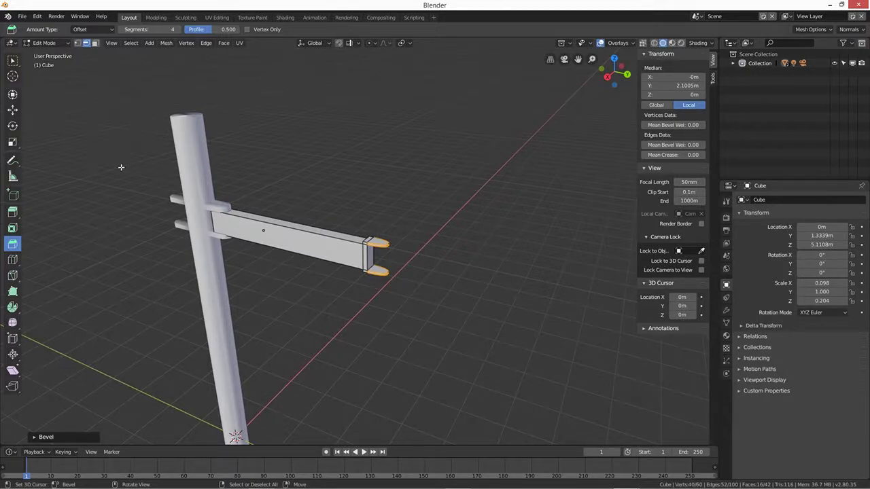
- Duplicate the finished arm in Object Mode and move the copy along Y to about 4.33 m, between the first arm's prongs
{"action": "key", "text": "Tab"}
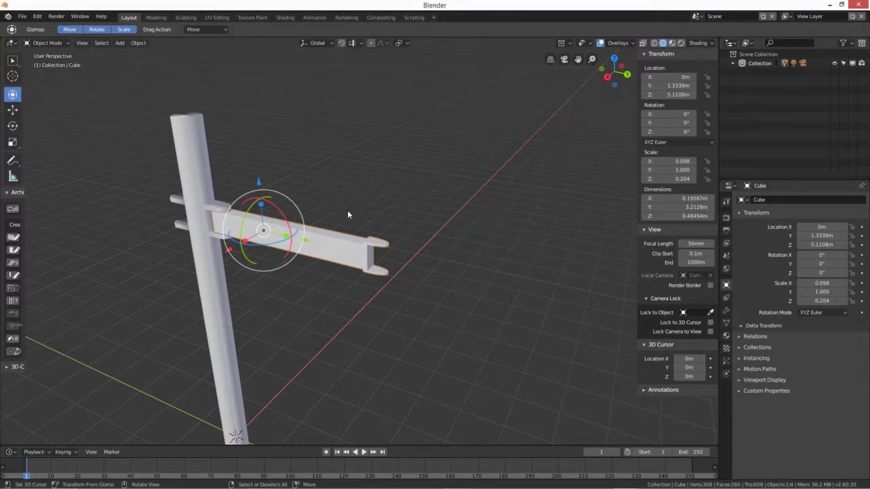
{"action": "key", "text": "shift+d"}
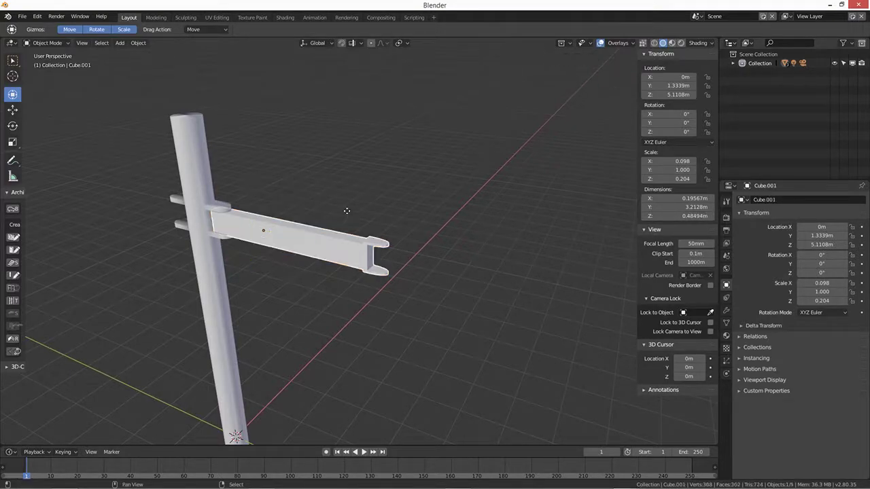
{"action": "key", "text": "y"}
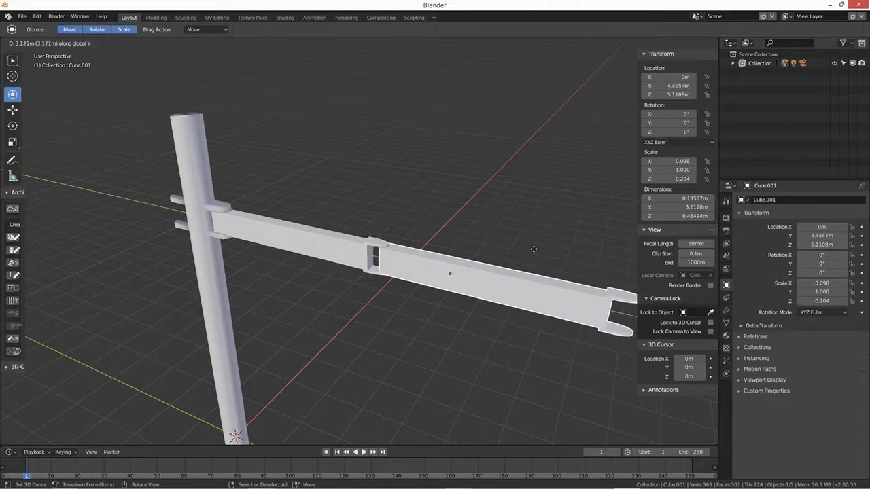
{"action": "left_click", "coordinate": [526, 246]}
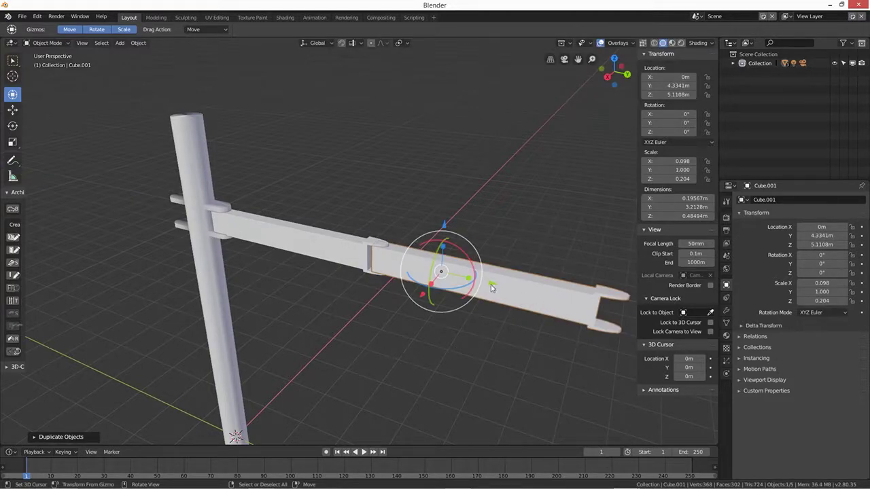
- Set the second arm's origin to the 3D cursor placed on the joint between the arms, and rotate it about -19.9° around Z
{"action": "right_click", "coordinate": [380, 246], "text": "shift"}
{"action": "middle_click_drag", "start_coordinate": [386, 264], "coordinate": [333, 288]}
{"action": "right_click", "coordinate": [330, 273], "text": "shift"}
{"action": "middle_click_drag", "start_coordinate": [400, 319], "coordinate": [499, 269]}
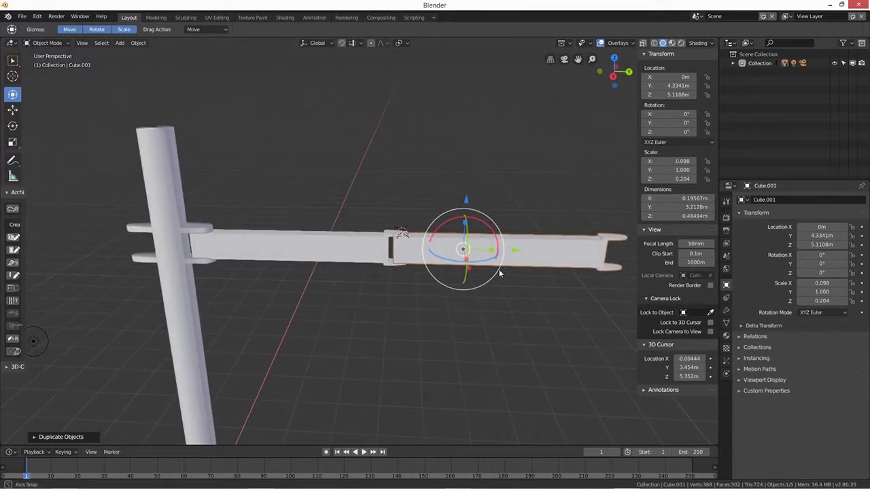
{"action": "left_click", "coordinate": [140, 43]}
{"action": "mouse_move", "coordinate": [161, 66]}
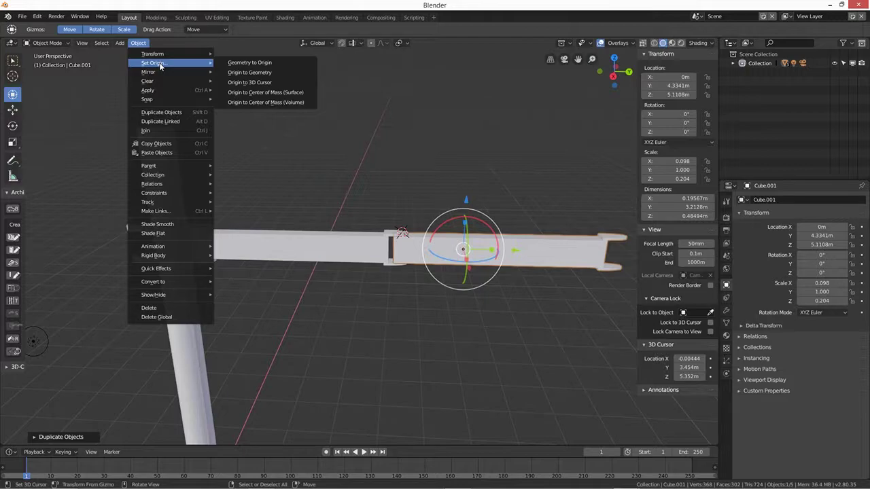
{"action": "left_click", "coordinate": [256, 83]}
{"action": "left_click_drag", "start_coordinate": [416, 238], "coordinate": [398, 247]}
- Set the first arm's origin to the 3D cursor placed on the pole's upper prong, at about Y 0.50 m, Z 5.4 m
{"action": "left_click", "coordinate": [283, 257]}
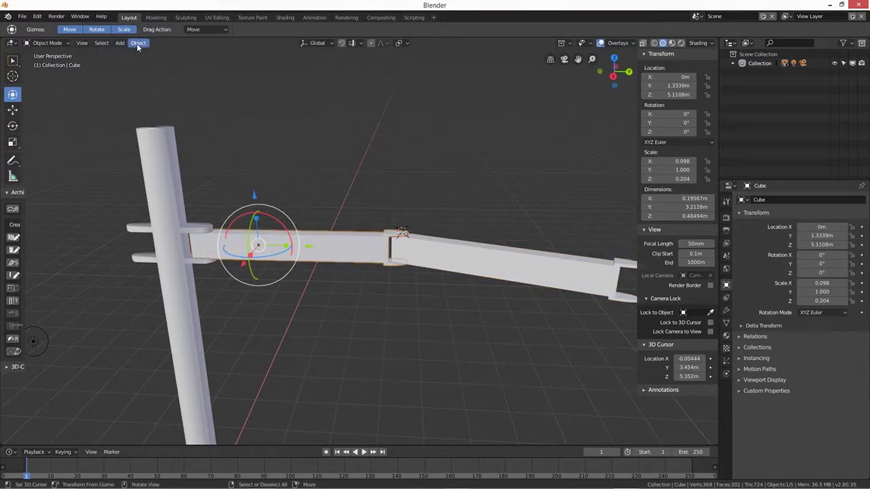
{"action": "right_click", "coordinate": [202, 229], "text": "shift"}
{"action": "middle_click_drag", "start_coordinate": [213, 233], "coordinate": [204, 286]}
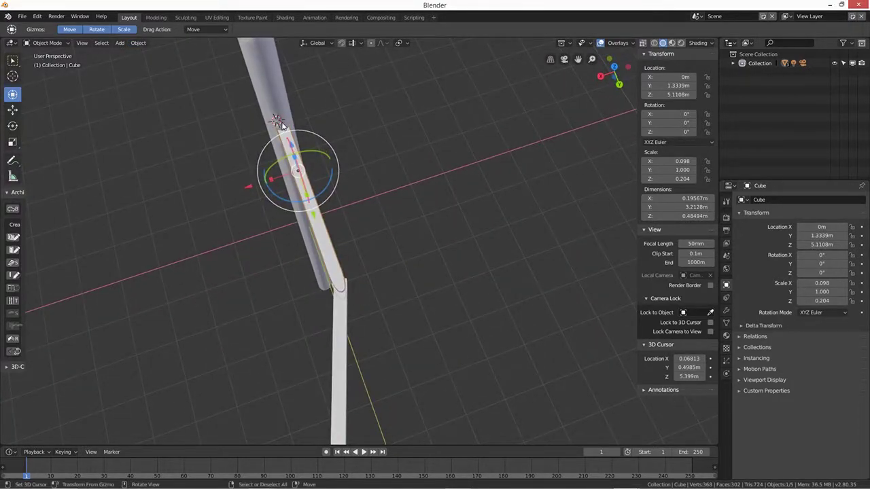
{"action": "right_click", "coordinate": [279, 120], "text": "shift"}
{"action": "middle_click_drag", "start_coordinate": [315, 160], "coordinate": [345, 136]}
{"action": "left_click", "coordinate": [138, 43]}
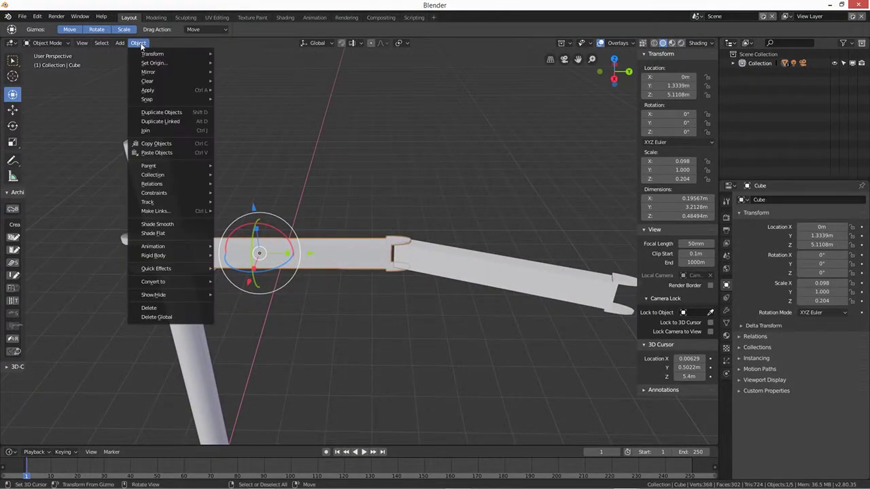
{"action": "mouse_move", "coordinate": [176, 63]}
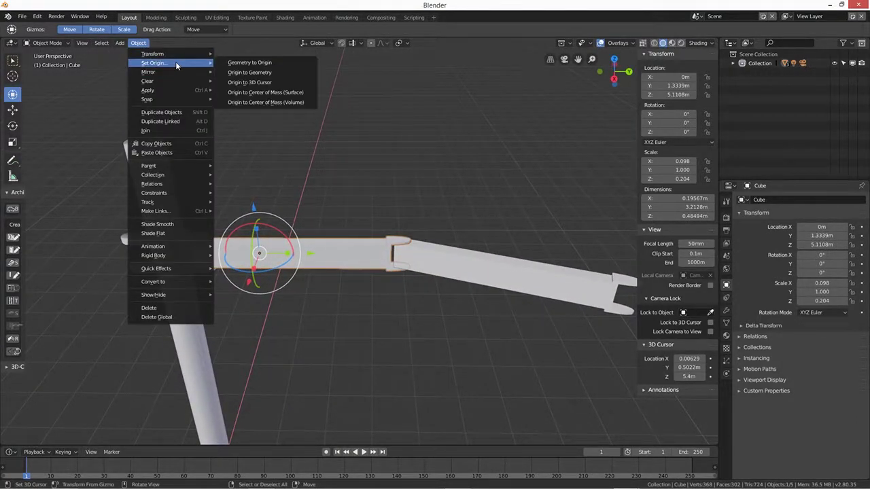
{"action": "left_click", "coordinate": [257, 83]}
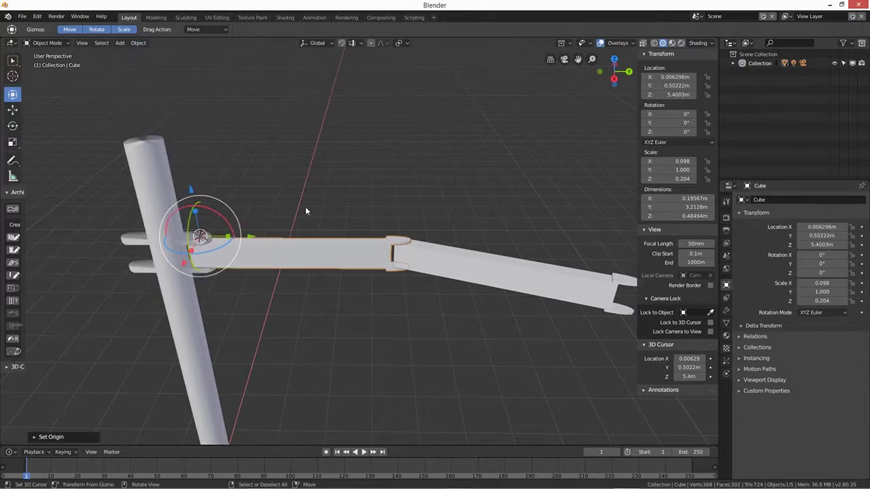
- Rotate the first arm around Z at its pole joint to about 0.175°
{"action": "middle_click_drag", "start_coordinate": [264, 264], "coordinate": [254, 269]}
{"action": "key", "text": "r"}
{"action": "key", "text": "z"}
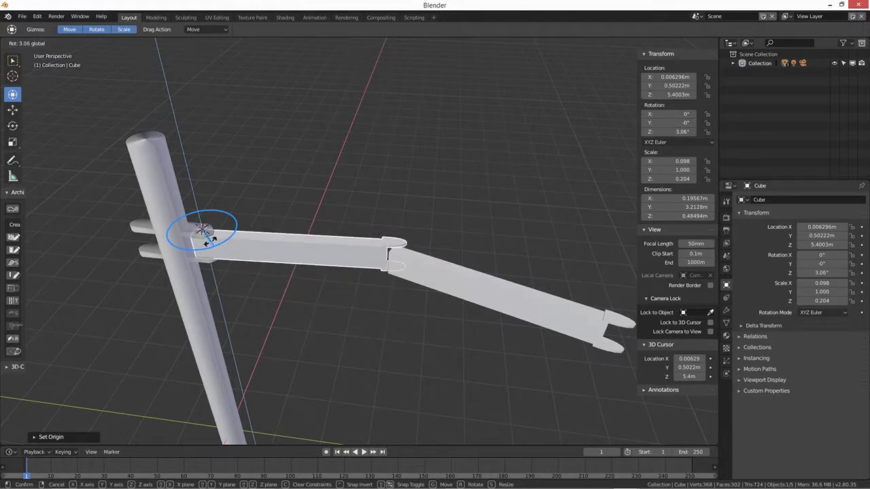
{"action": "left_click", "coordinate": [228, 255]}
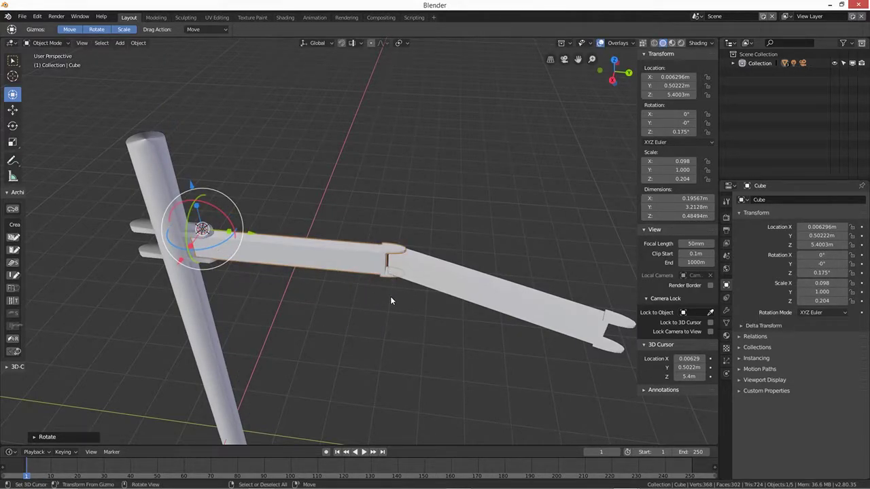
- Duplicate both arm segments and move the copies along negative Y, with the outer copy's origin at about -2.59 m
{"action": "scroll", "coordinate": [374, 295], "scroll_direction": "down", "scroll_amount": 3}
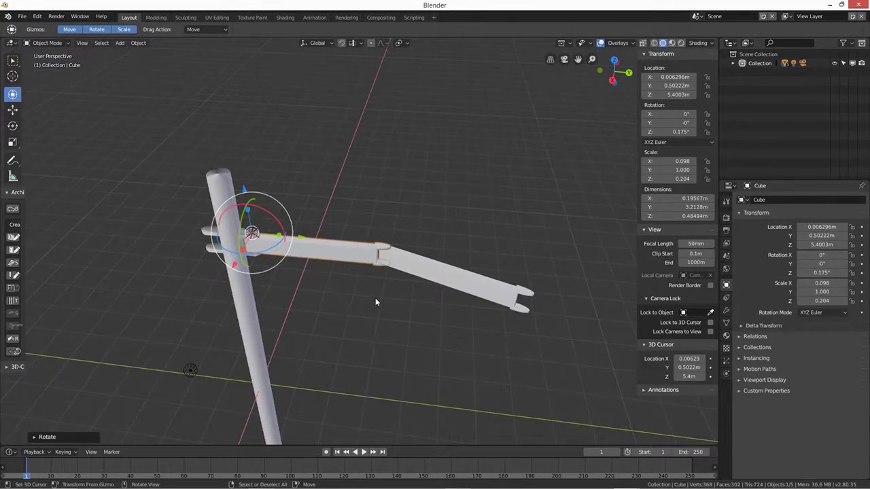
{"action": "middle_click_drag", "start_coordinate": [370, 314], "coordinate": [367, 290]}
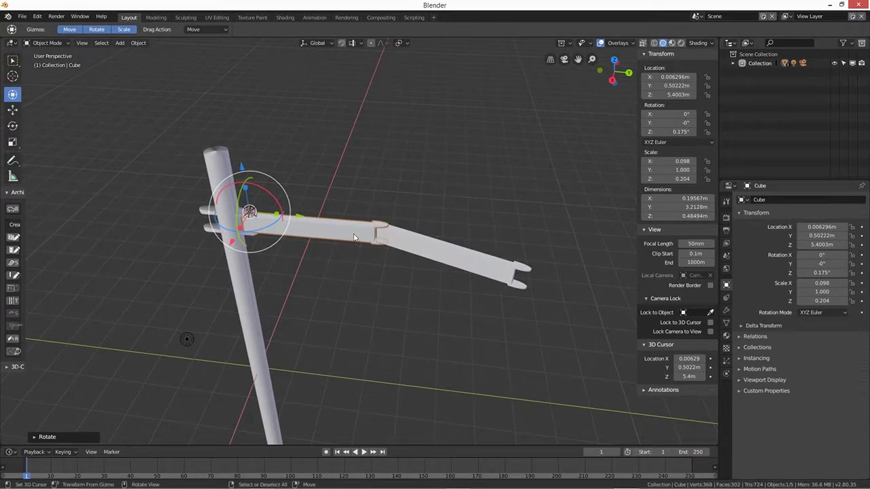
{"action": "left_click", "coordinate": [428, 246], "text": "shift"}
{"action": "key", "text": "shift+d"}
{"action": "key", "text": "y"}
{"action": "left_click", "coordinate": [174, 230]}
- Rotate the two copied arm segments around X to about 178° so they face the opposite side of the pole
{"action": "middle_click_drag", "start_coordinate": [255, 294], "coordinate": [412, 284]}
{"action": "middle_click_drag", "start_coordinate": [341, 318], "coordinate": [365, 312]}
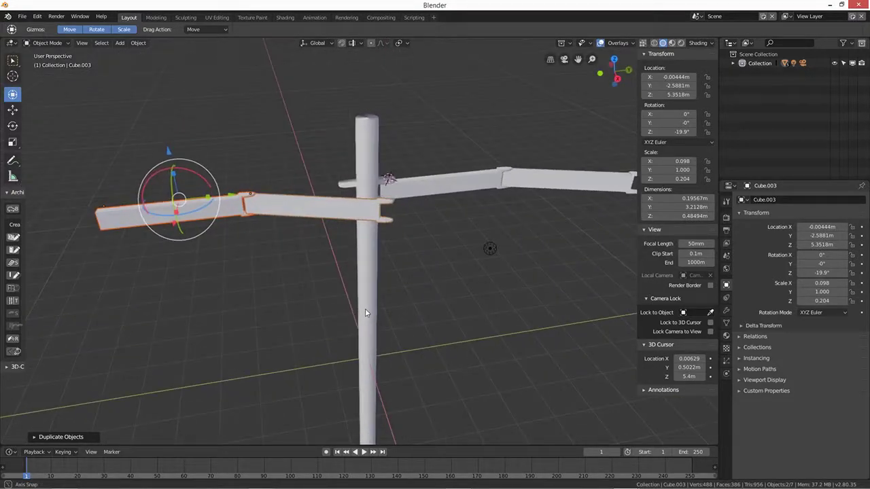
{"action": "left_click_drag", "start_coordinate": [183, 176], "coordinate": [146, 225]}
- Try setting the X rotation to 180° and moving both copied segments along Y and Z onto the pole's free prongs
{"action": "left_click", "coordinate": [671, 114]}
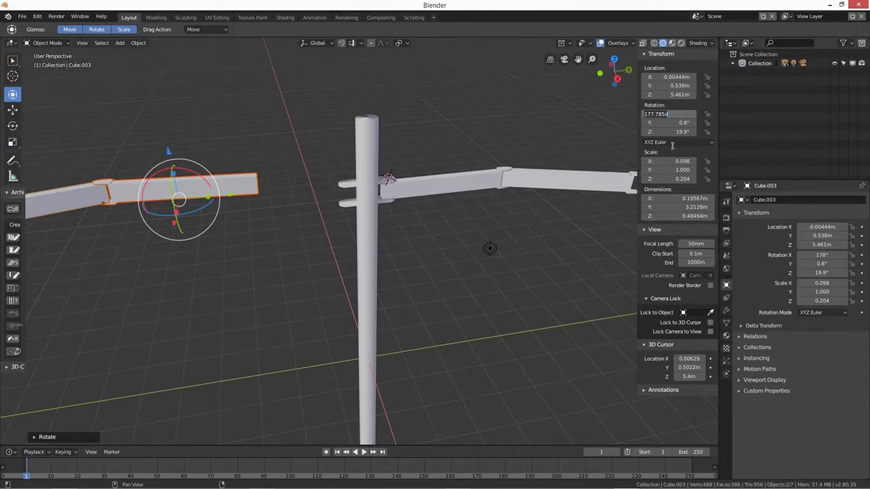
{"action": "type", "text": "180"}
{"action": "key", "text": "Return"}
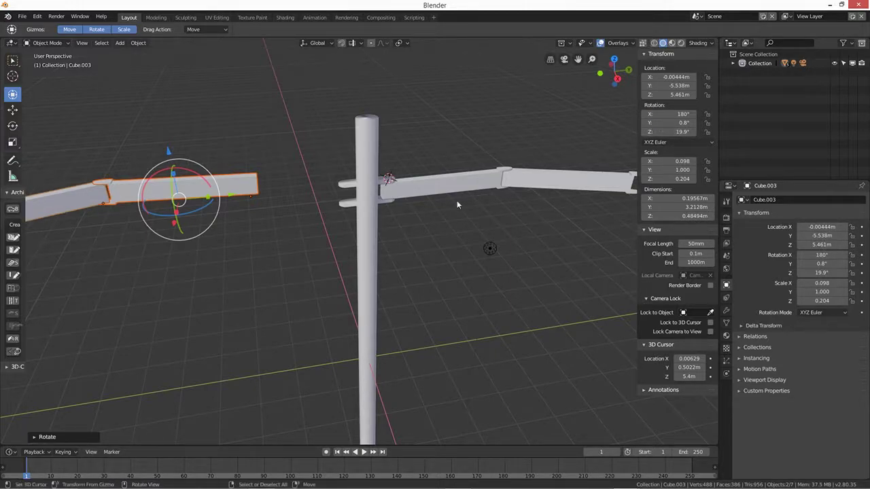
{"action": "left_click_drag", "start_coordinate": [237, 203], "coordinate": [324, 193]}
{"action": "key", "text": "g"}
{"action": "key", "text": "z"}
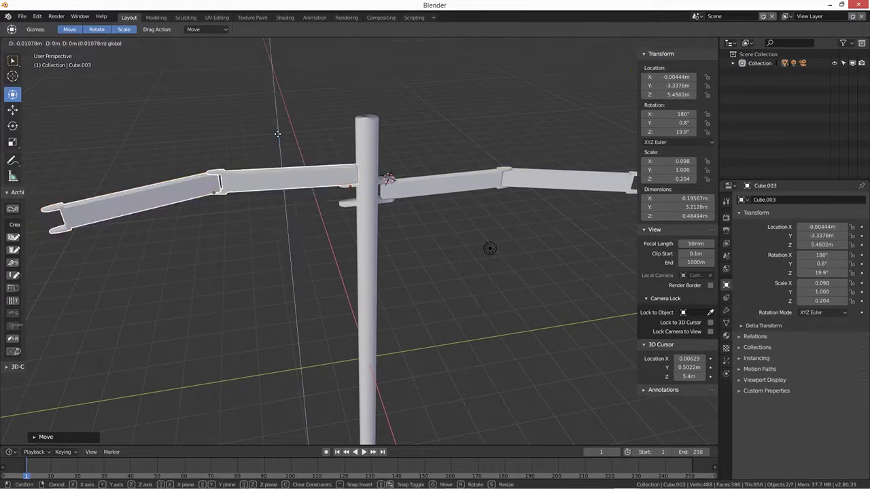
{"action": "left_click", "coordinate": [277, 152]}
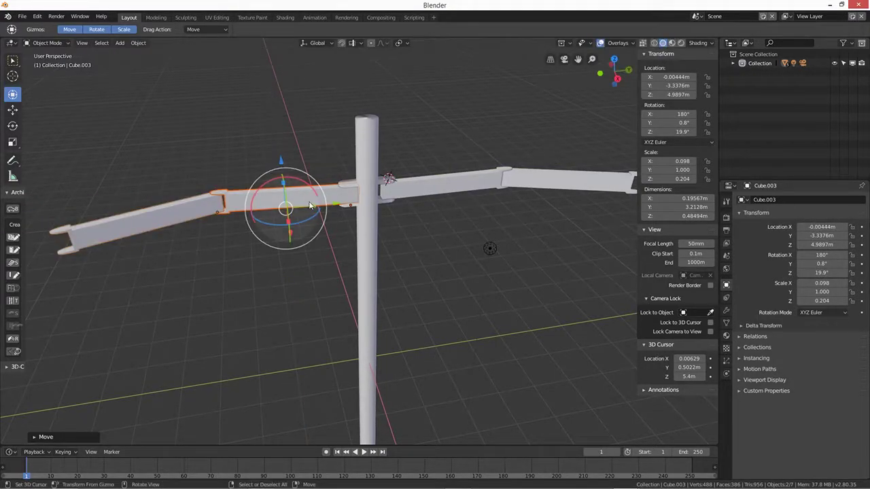
{"action": "left_click_drag", "start_coordinate": [339, 207], "coordinate": [331, 212]}
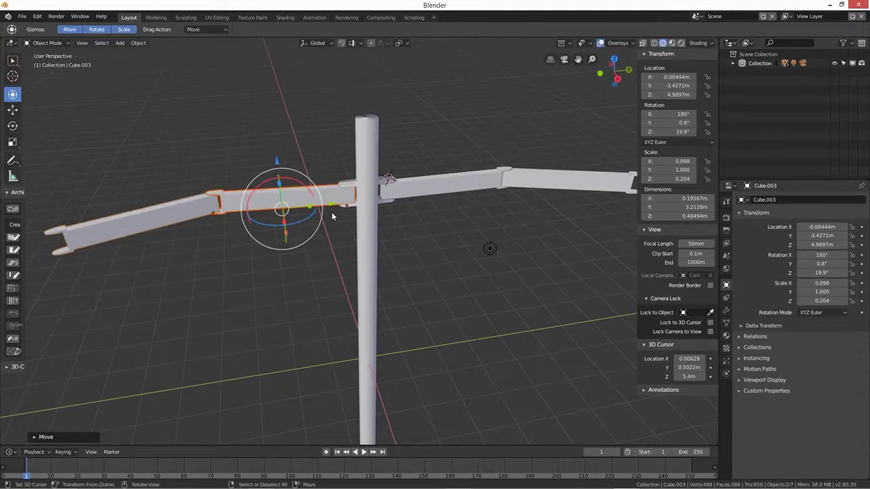
- Undo the moves and the 180° X rotation of the copied arm segments
{"action": "key", "text": "ctrl+z"}
{"action": "key", "text": "ctrl+z"}
{"action": "key", "text": "ctrl+z"}
{"action": "key", "text": "ctrl+z"}
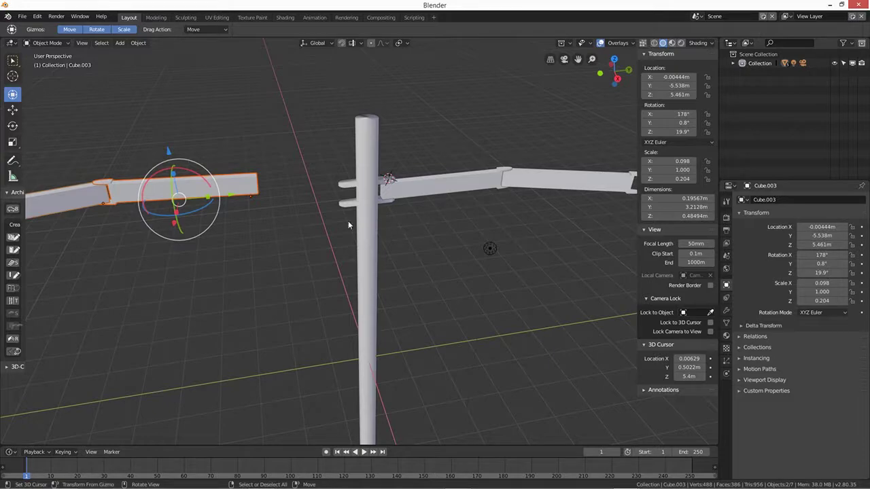
- Rotate the copies around X to about 179° and fit them onto the free prongs, outer origin at about Y -3.45 m, Z 4.94 m
{"action": "key", "text": "r"}
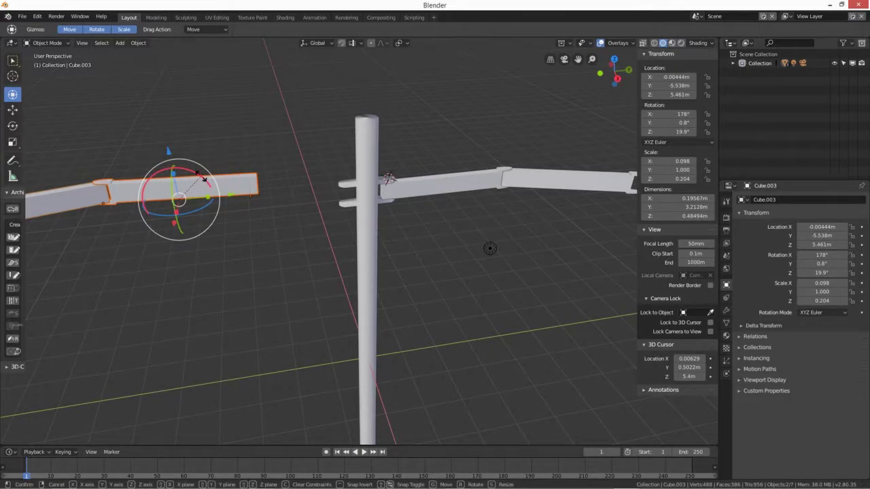
{"action": "key", "text": "x"}
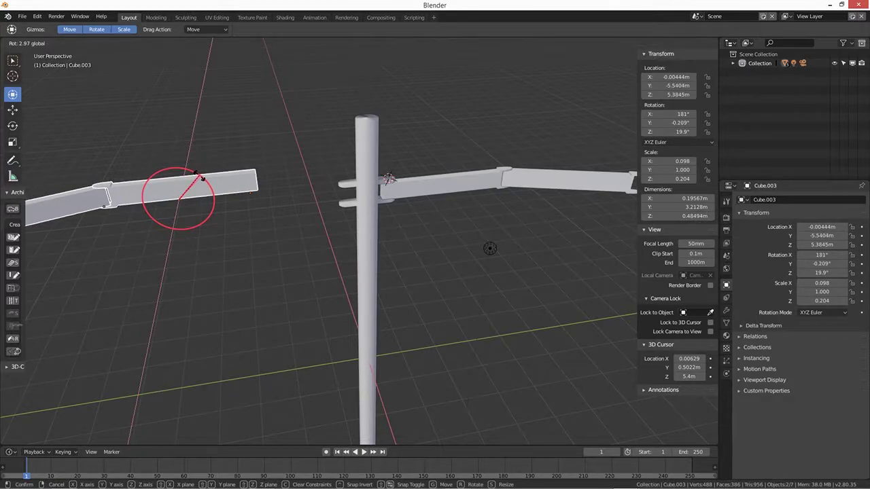
{"action": "left_click_drag", "start_coordinate": [198, 177], "coordinate": [277, 160]}
{"action": "middle_click_drag", "start_coordinate": [293, 251], "coordinate": [400, 331]}
{"action": "scroll", "coordinate": [367, 307], "scroll_direction": "down", "scroll_amount": 2}
{"action": "scroll", "coordinate": [367, 308], "scroll_direction": "down", "scroll_amount": 1}
- Shorten the pole by selecting its bottom end in wireframe and raising it along Z to about -0.107 m local
{"action": "left_click", "coordinate": [364, 294]}
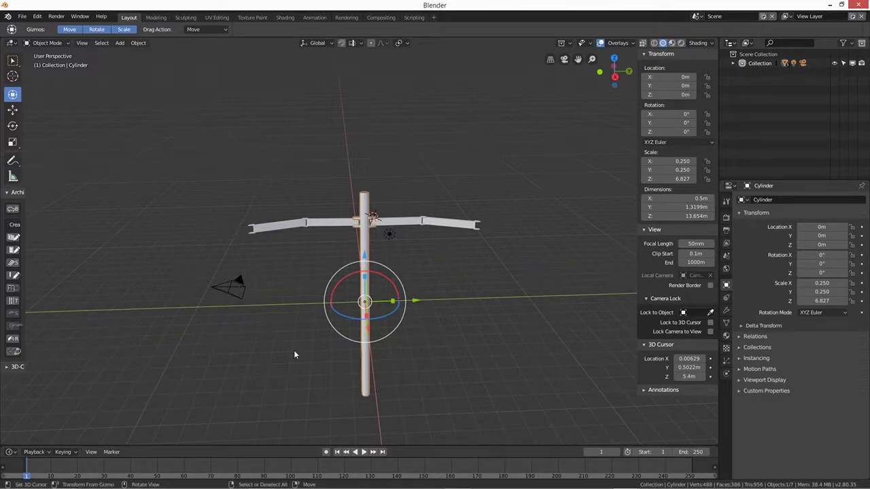
{"action": "key", "text": "Tab"}
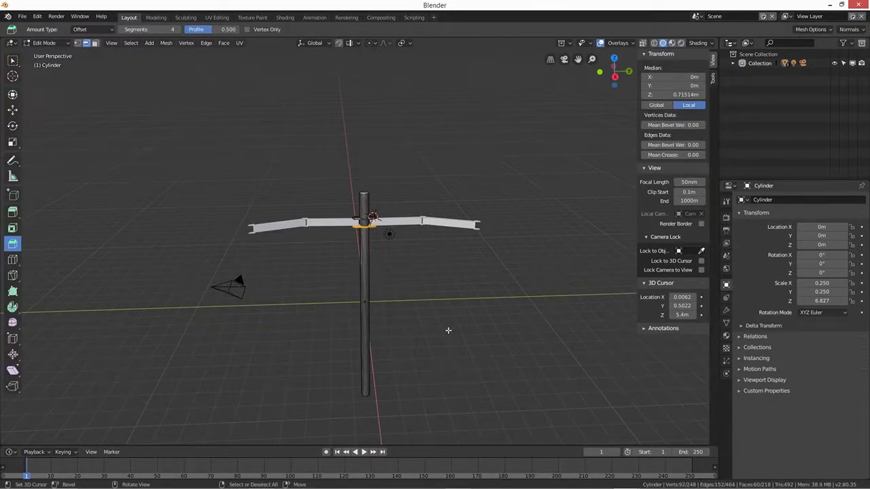
{"action": "left_click", "coordinate": [654, 42]}
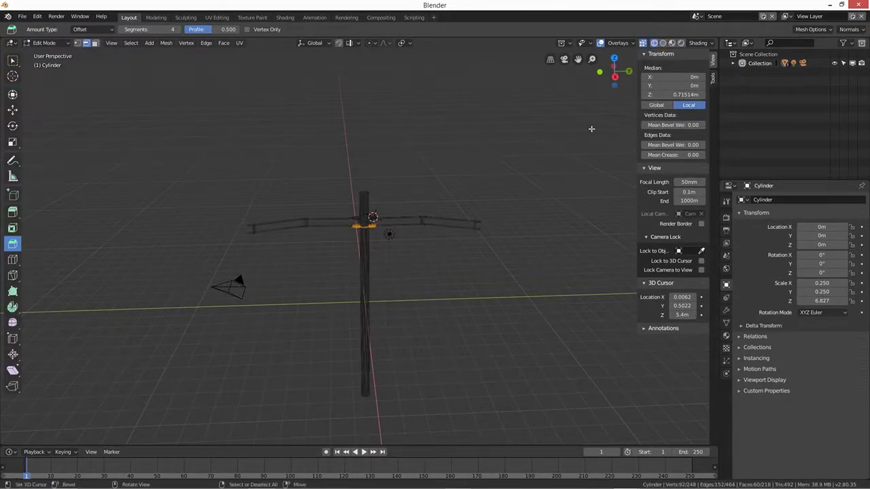
{"action": "key", "text": "b"}
{"action": "left_click_drag", "start_coordinate": [399, 373], "coordinate": [330, 419]}
{"action": "key", "text": "alt+a"}
{"action": "key", "text": "b"}
{"action": "left_click_drag", "start_coordinate": [421, 382], "coordinate": [316, 412]}
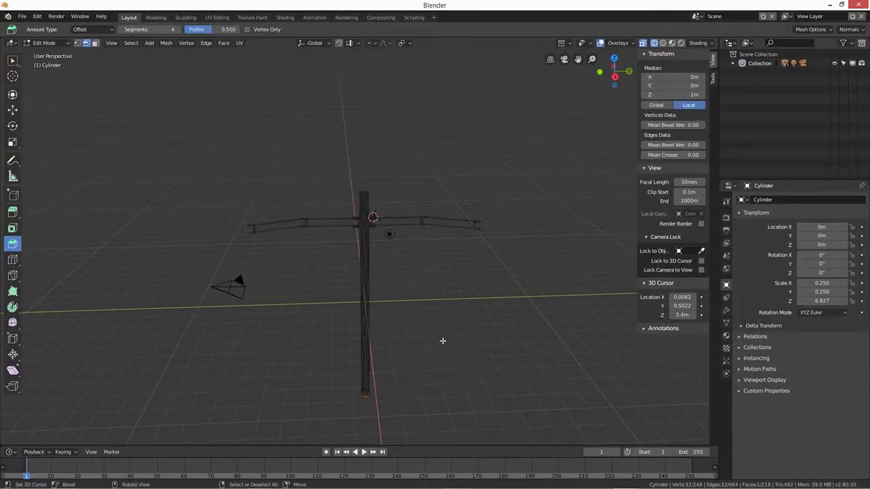
{"action": "left_click", "coordinate": [12, 110]}
{"action": "left_click_drag", "start_coordinate": [365, 363], "coordinate": [366, 309]}
{"action": "middle_click_drag", "start_coordinate": [442, 374], "coordinate": [519, 369]}
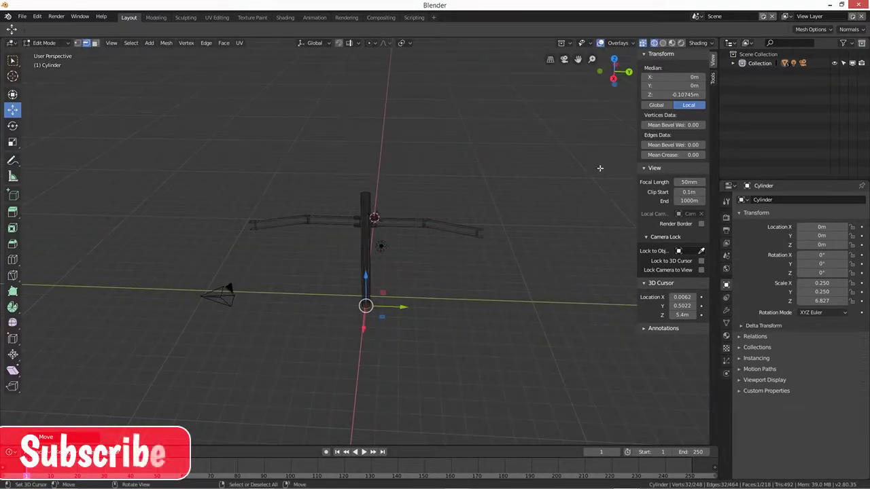
- Switch the viewport to LookDev shading and return to Object Mode
{"action": "left_click", "coordinate": [671, 43]}
{"action": "middle_click_drag", "start_coordinate": [403, 355], "coordinate": [408, 330]}
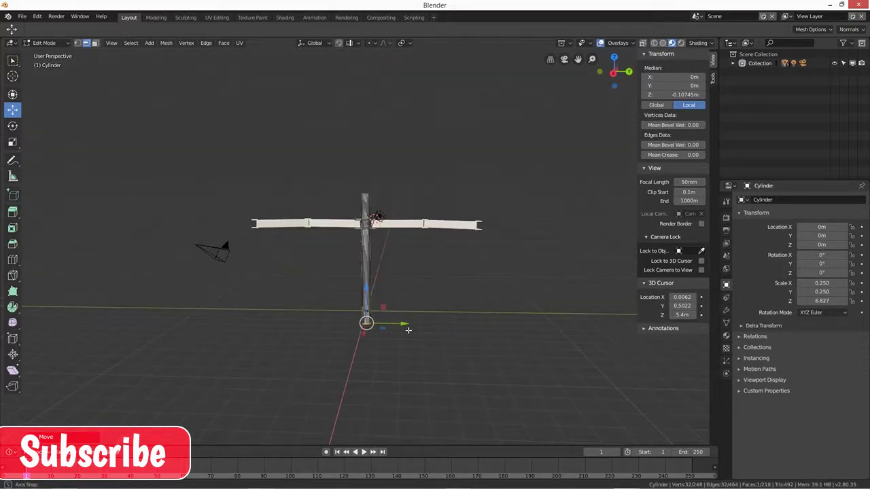
{"action": "scroll", "coordinate": [407, 329], "scroll_direction": "up", "scroll_amount": 5}
{"action": "scroll", "coordinate": [407, 328], "scroll_direction": "down", "scroll_amount": 2}
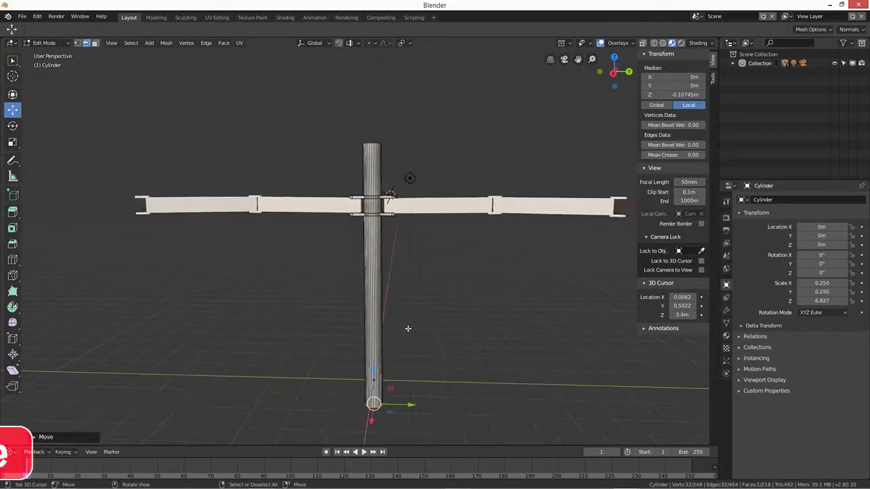
{"action": "scroll", "coordinate": [407, 329], "scroll_direction": "down", "scroll_amount": 1}
{"action": "middle_click_drag", "start_coordinate": [414, 329], "coordinate": [559, 313]}
{"action": "left_click", "coordinate": [48, 43]}
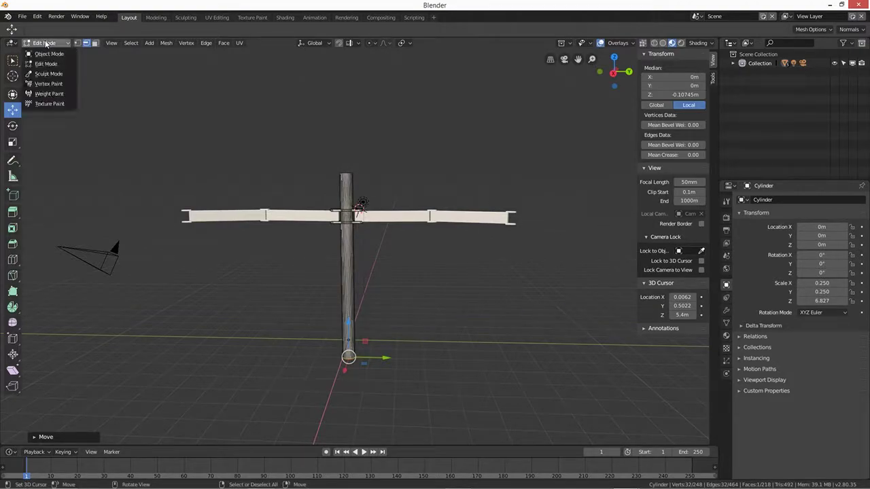
{"action": "left_click", "coordinate": [49, 53]}
- Rotate the outer segment of the copied arm around Z to about 47.6°
{"action": "middle_click_drag", "start_coordinate": [182, 295], "coordinate": [196, 345]}
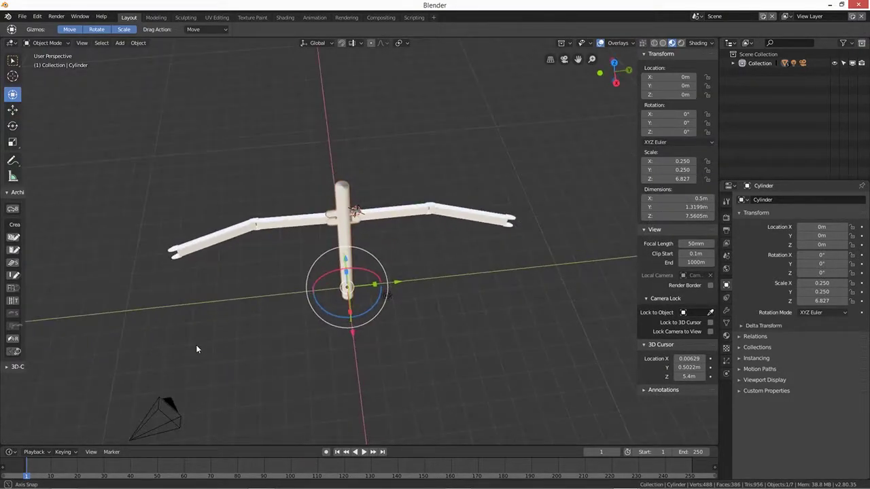
{"action": "left_click", "coordinate": [207, 247]}
{"action": "left_click_drag", "start_coordinate": [261, 252], "coordinate": [270, 245]}
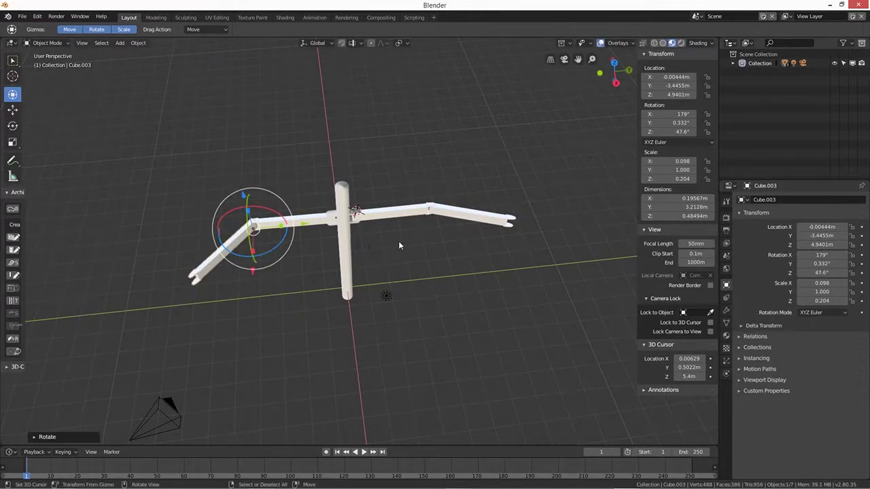
- Try a free trackball rotation of the original arm's outer segment and undo it
{"action": "left_click", "coordinate": [464, 217]}
{"action": "key", "text": "r"}
{"action": "key", "text": "r"}
{"action": "left_click", "coordinate": [445, 233]}
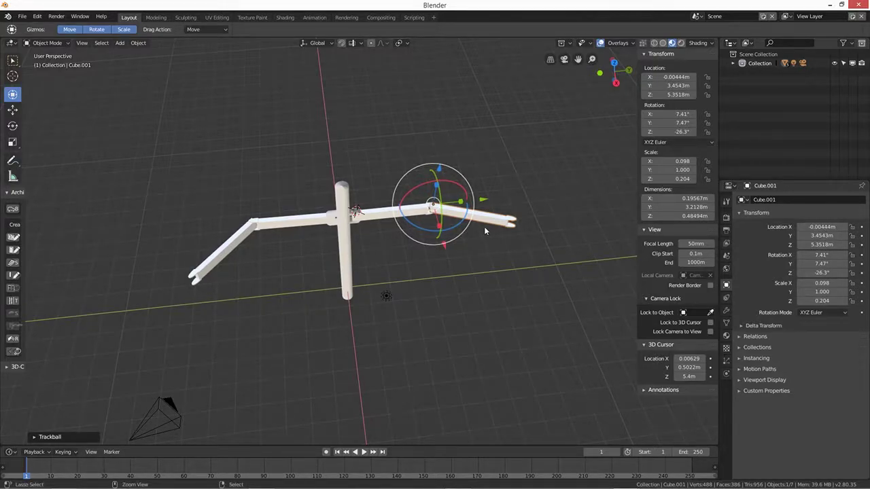
{"action": "key", "text": "ctrl+z"}
- Rotate the original arm's outer segment around Z to about -41.6°
{"action": "key", "text": "r"}
{"action": "key", "text": "z"}
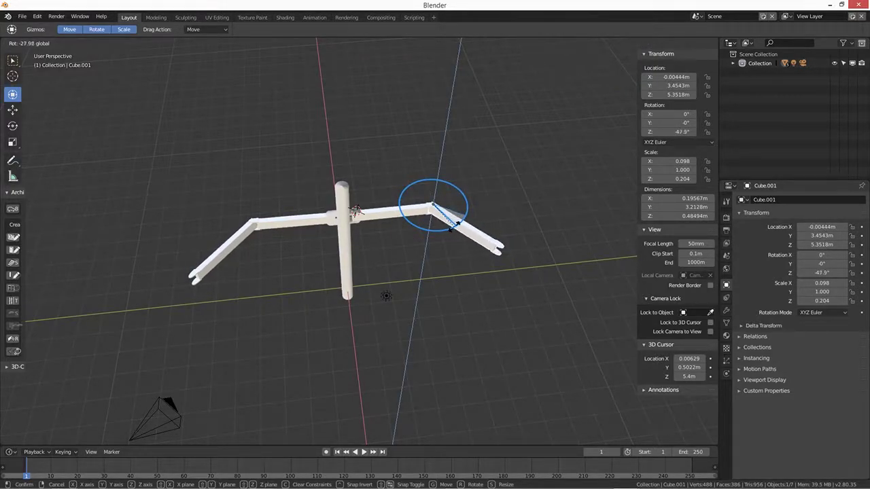
{"action": "left_click", "coordinate": [523, 279]}
{"action": "middle_click_drag", "start_coordinate": [523, 280], "coordinate": [441, 289]}
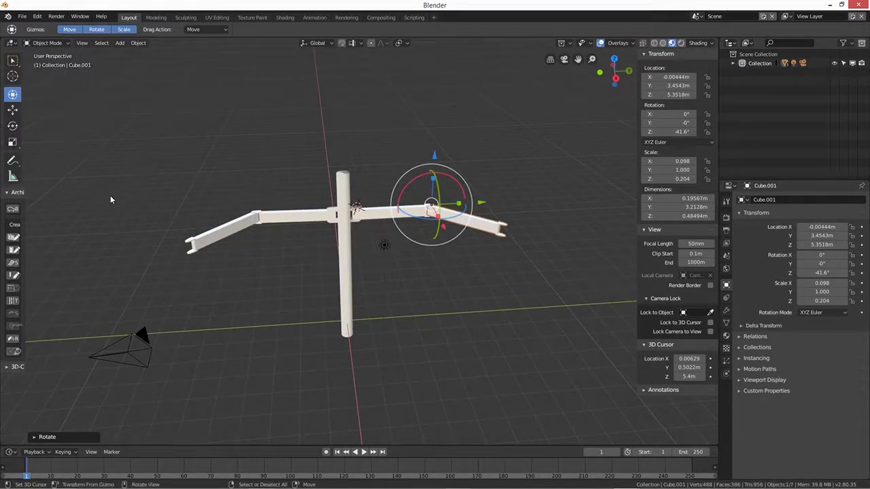
- Add a plane mesh and move it in front of the pole along X to about 2.73 m
{"action": "key", "text": "shift+a"}
{"action": "mouse_move", "coordinate": [131, 219]}
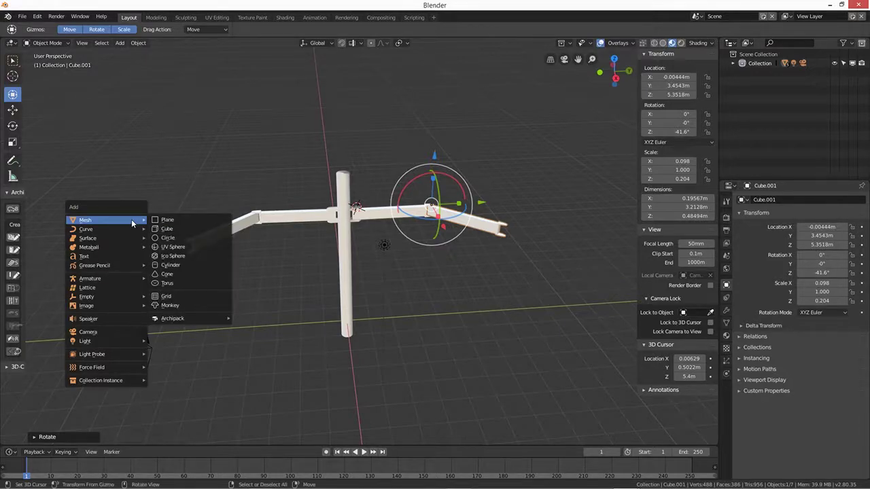
{"action": "left_click", "coordinate": [167, 220]}
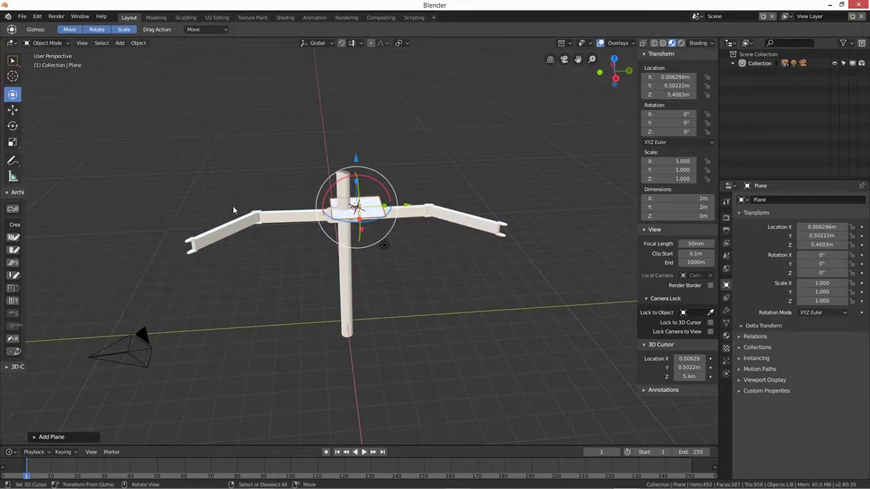
{"action": "middle_click_drag", "start_coordinate": [377, 245], "coordinate": [309, 236]}
{"action": "left_click_drag", "start_coordinate": [321, 221], "coordinate": [249, 234]}
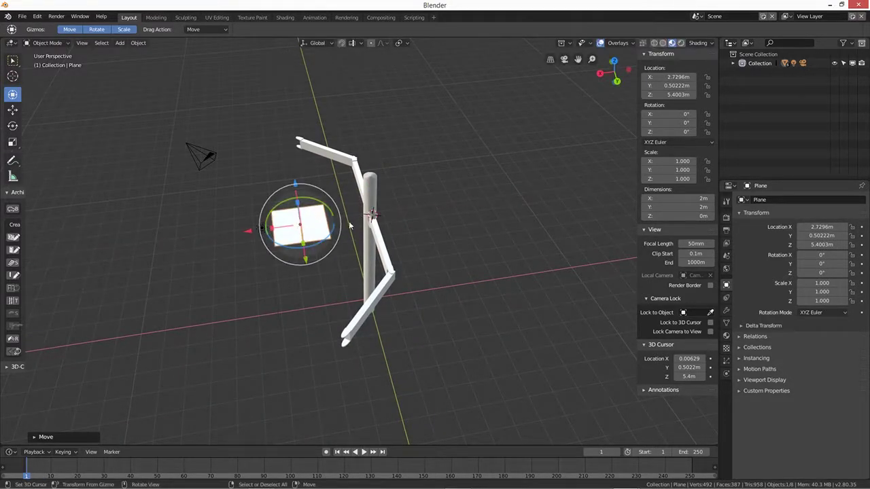
- Stand the plane upright by setting its Y rotation to 90°
{"action": "left_click_drag", "start_coordinate": [323, 206], "coordinate": [333, 236]}
{"action": "left_click", "coordinate": [670, 123]}
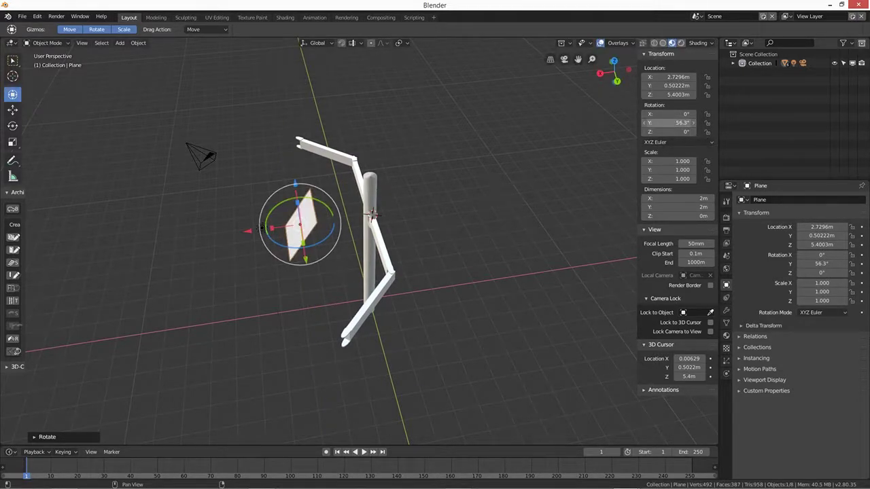
{"action": "type", "text": "90"}
{"action": "key", "text": "Return"}
- Scale the plane along Z and Y into a monitor-like rectangle of about 3.63 by 8.03 m
{"action": "middle_click_drag", "start_coordinate": [475, 353], "coordinate": [479, 309]}
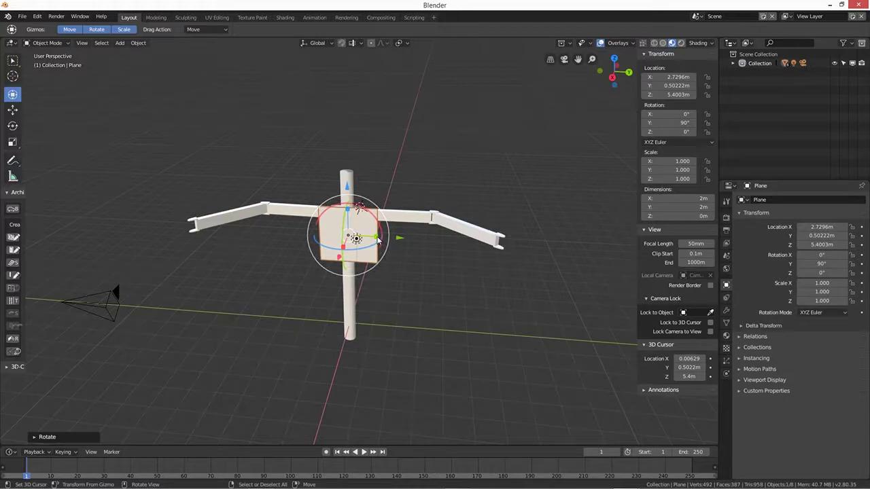
{"action": "key", "text": "s"}
{"action": "key", "text": "y"}
{"action": "left_click", "coordinate": [435, 239]}
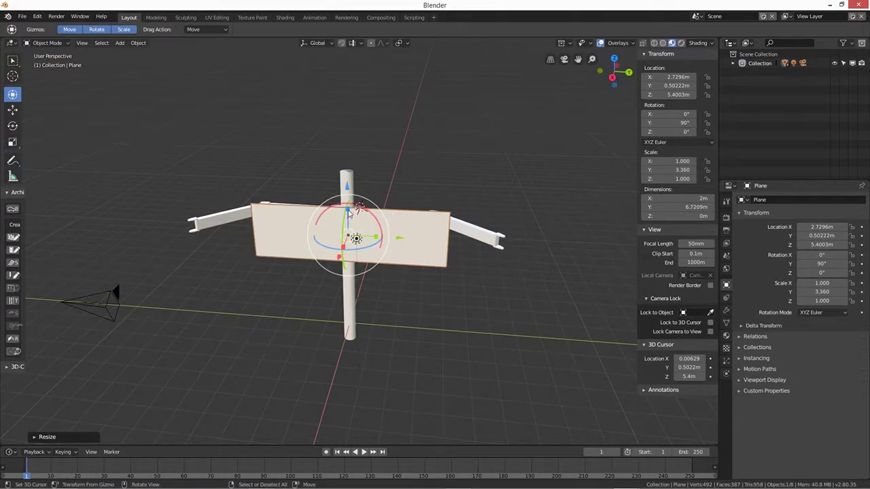
{"action": "key", "text": "s"}
{"action": "key", "text": "z"}
{"action": "left_click", "coordinate": [381, 219]}
{"action": "key", "text": "s"}
{"action": "key", "text": "y"}
{"action": "left_click", "coordinate": [391, 241]}
- Move the plane in front of the copied arm's end, at about X 2.20 m, Y -5.41 m, Z 5.23 m
{"action": "key", "text": "g"}
{"action": "key", "text": "y"}
{"action": "left_click", "coordinate": [222, 278]}
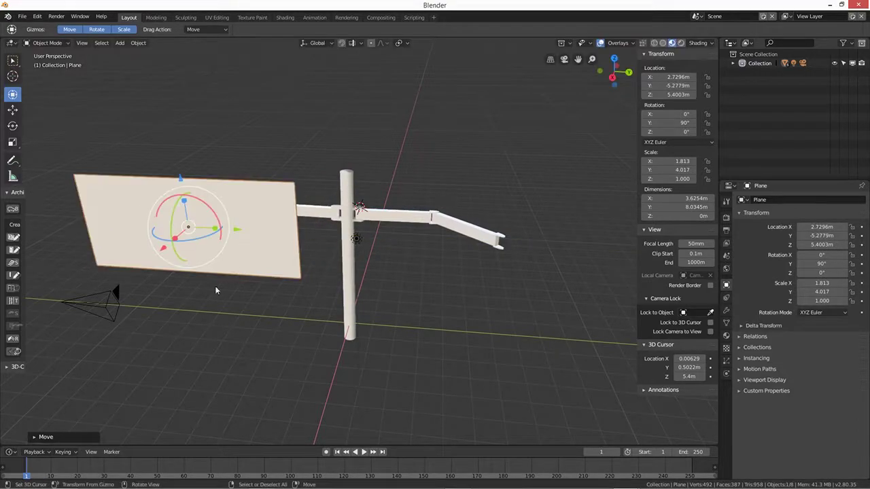
{"action": "middle_click_drag", "start_coordinate": [205, 291], "coordinate": [224, 294]}
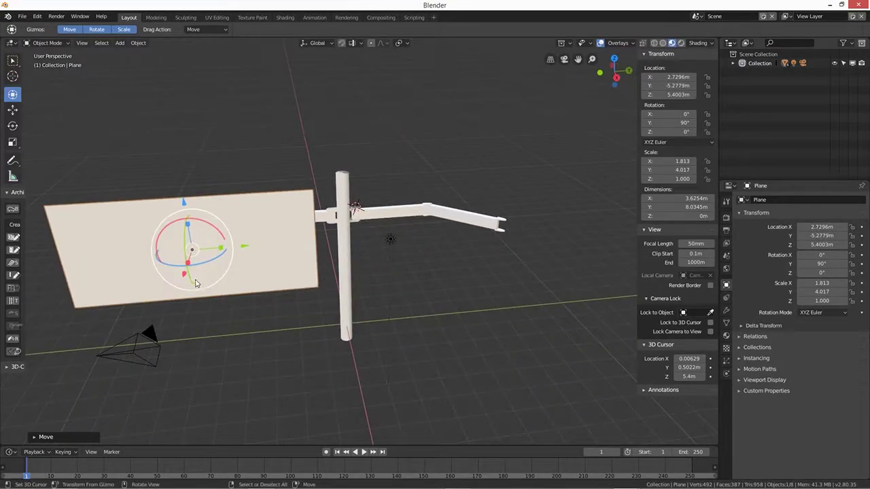
{"action": "key", "text": "g"}
{"action": "key", "text": "x"}
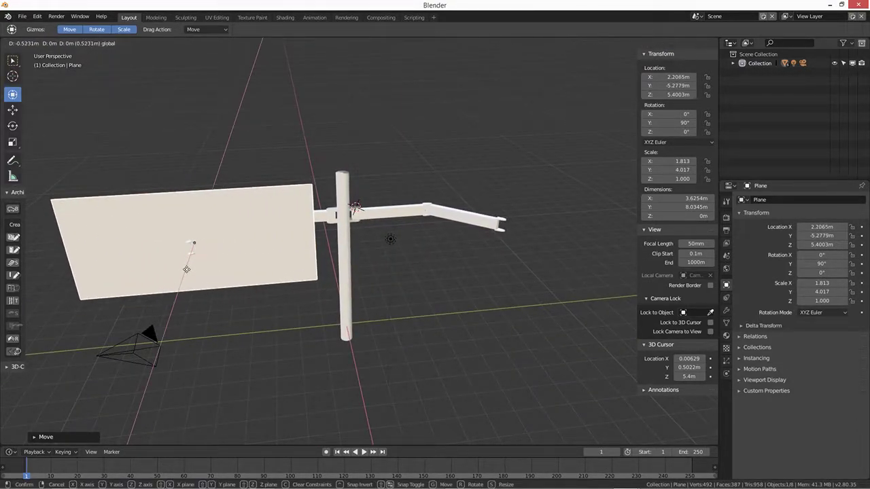
{"action": "left_click_drag", "start_coordinate": [187, 269], "coordinate": [187, 269]}
{"action": "left_click_drag", "start_coordinate": [246, 239], "coordinate": [242, 239]}
{"action": "middle_click_drag", "start_coordinate": [230, 290], "coordinate": [214, 201]}
{"action": "left_click_drag", "start_coordinate": [195, 168], "coordinate": [196, 177]}
- Scale the plane's height to about 4.55 m and move it along X to about 2.33 m, clear of the arm's end
{"action": "middle_click_drag", "start_coordinate": [310, 340], "coordinate": [289, 339]}
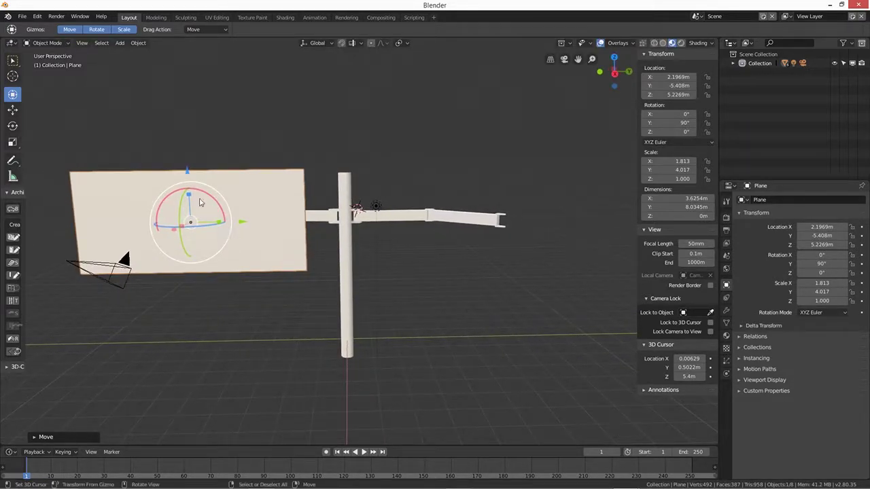
{"action": "left_click_drag", "start_coordinate": [192, 201], "coordinate": [192, 185]}
{"action": "middle_click_drag", "start_coordinate": [349, 299], "coordinate": [249, 341]}
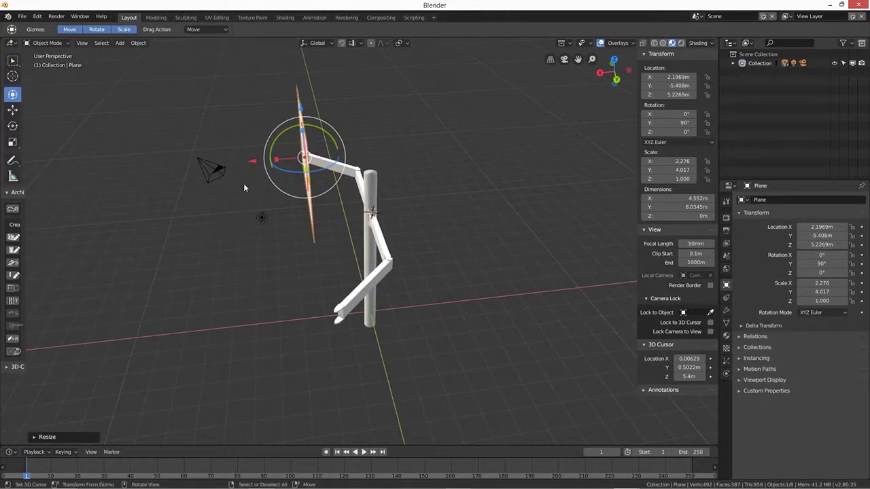
{"action": "left_click_drag", "start_coordinate": [252, 164], "coordinate": [291, 212]}
{"action": "middle_click_drag", "start_coordinate": [291, 213], "coordinate": [433, 150]}
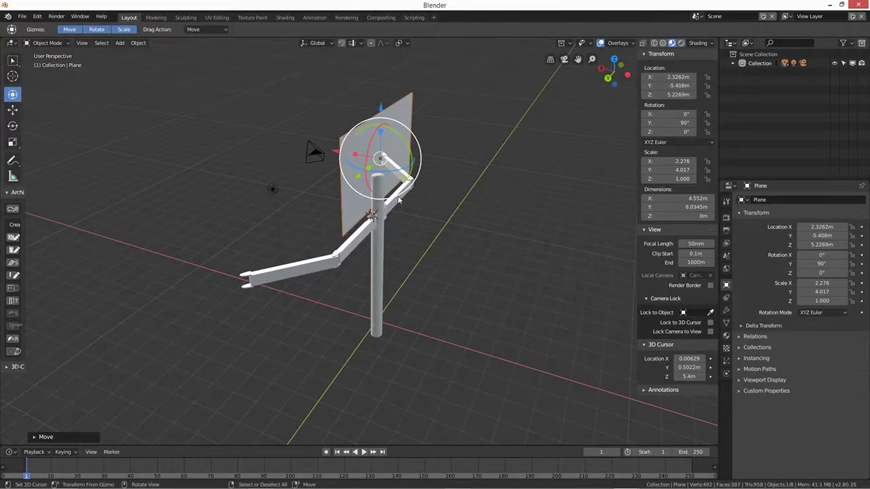
{"action": "middle_click_drag", "start_coordinate": [464, 250], "coordinate": [542, 255]}
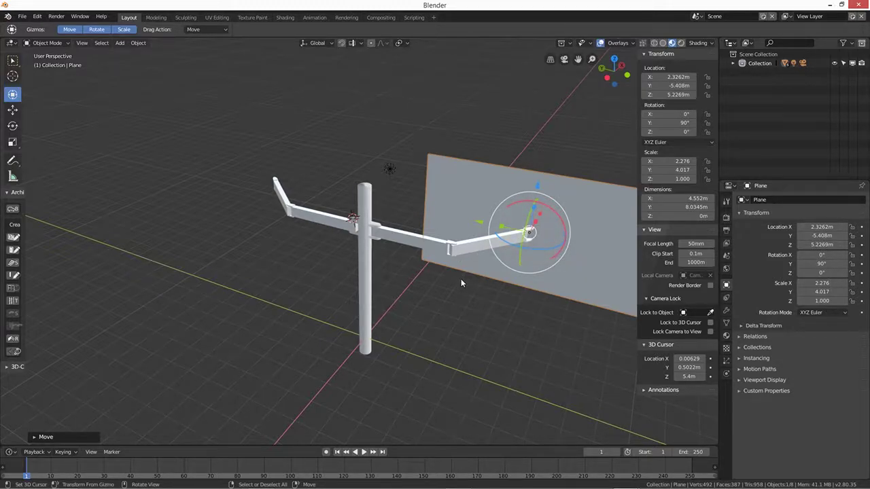
- Extrude the monitor plane's face about 0.23 m to give the panel thickness
{"action": "middle_click_drag", "start_coordinate": [449, 306], "coordinate": [174, 169]}
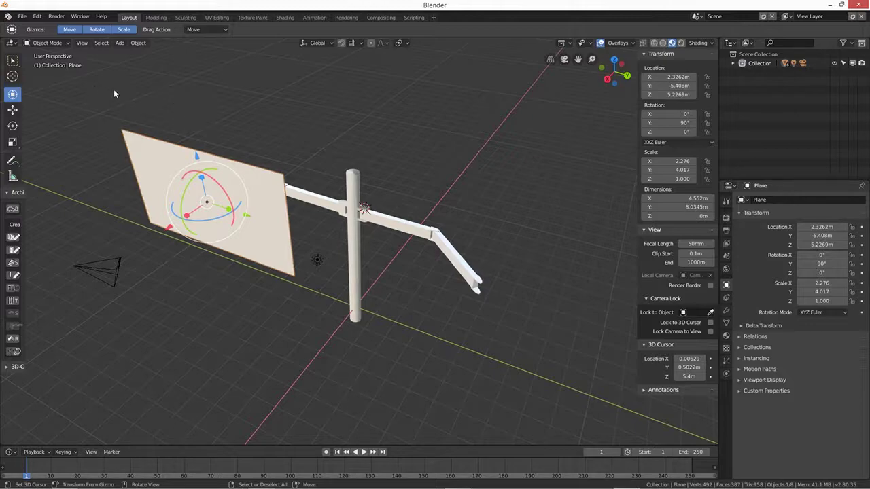
{"action": "key", "text": "Tab"}
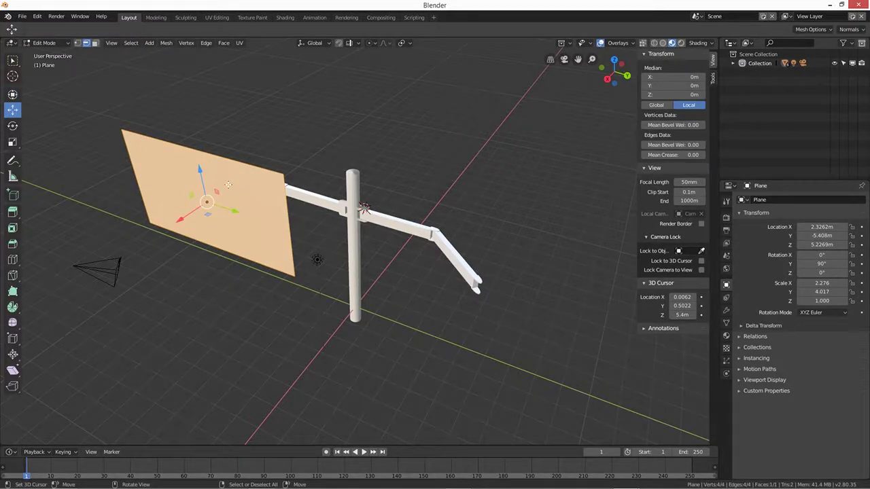
{"action": "key", "text": "3"}
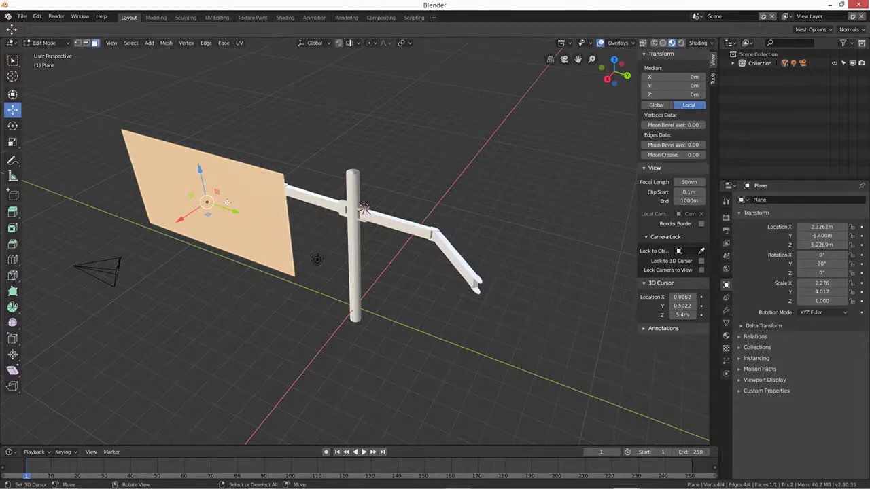
{"action": "key", "text": "e"}
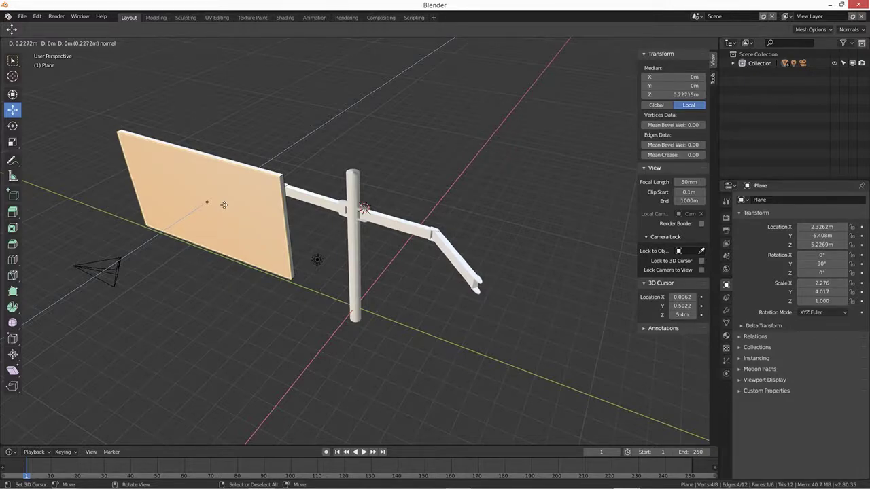
{"action": "left_click", "coordinate": [227, 205]}
- Inset the monitor's front face with a thin border and extrude it inward about 0.02 m as a recessed screen
{"action": "middle_click_drag", "start_coordinate": [256, 229], "coordinate": [276, 252]}
{"action": "key", "text": "i"}
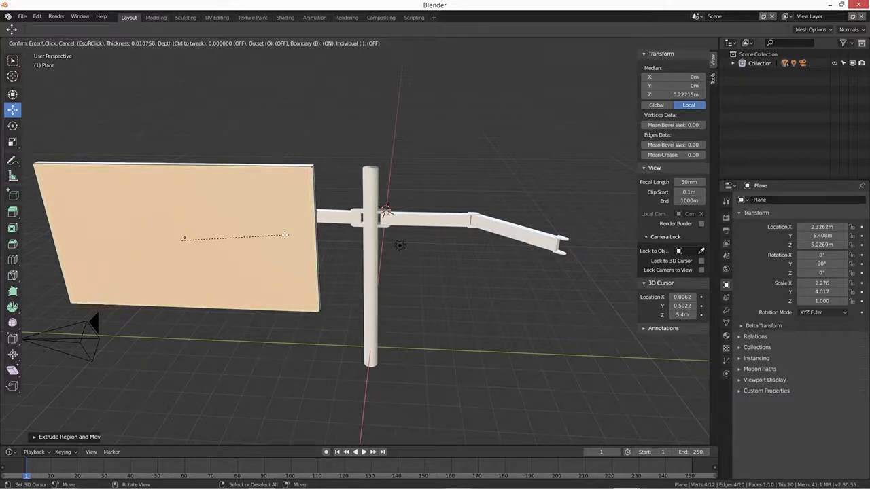
{"action": "left_click", "coordinate": [284, 235]}
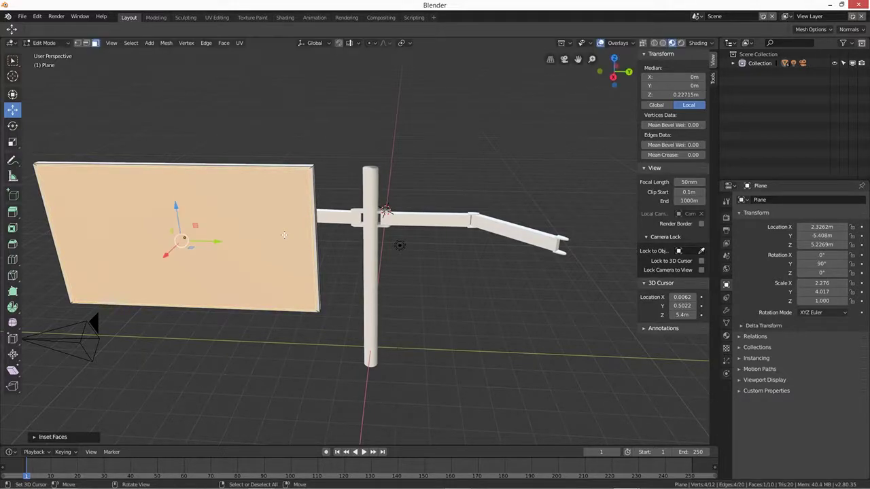
{"action": "middle_click_drag", "start_coordinate": [292, 280], "coordinate": [273, 289]}
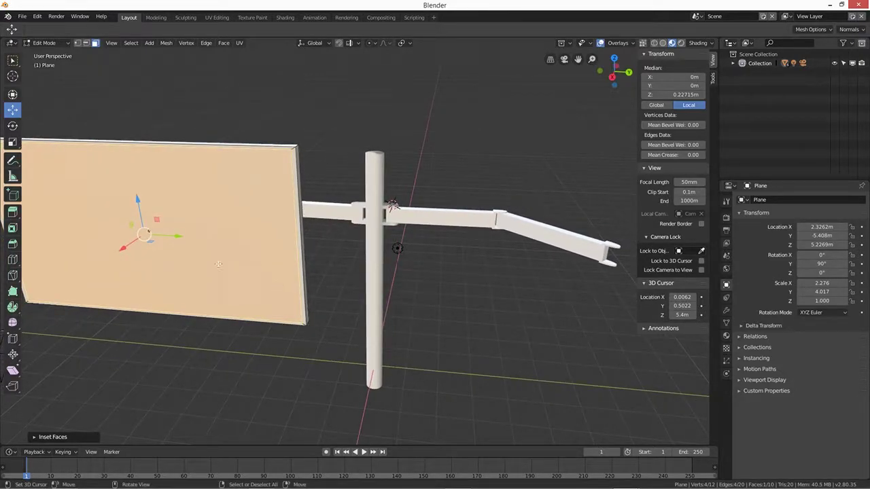
{"action": "middle_click_drag", "start_coordinate": [218, 246], "coordinate": [237, 269]}
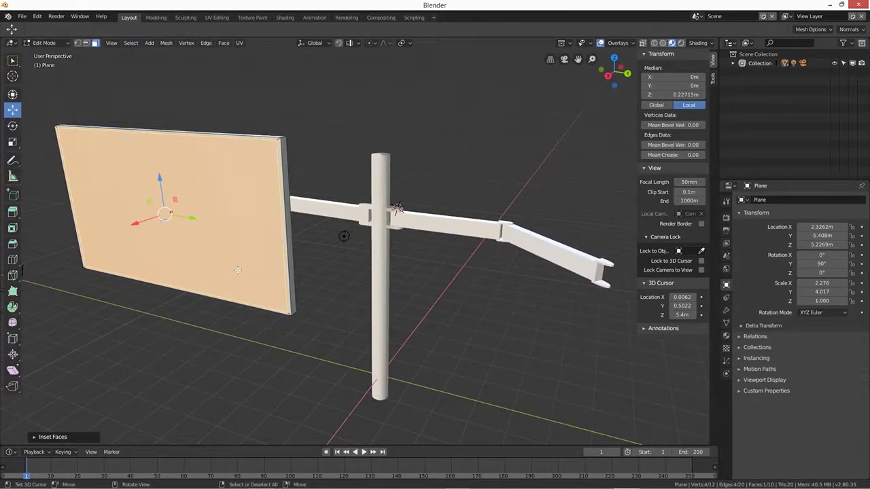
{"action": "key", "text": "e"}
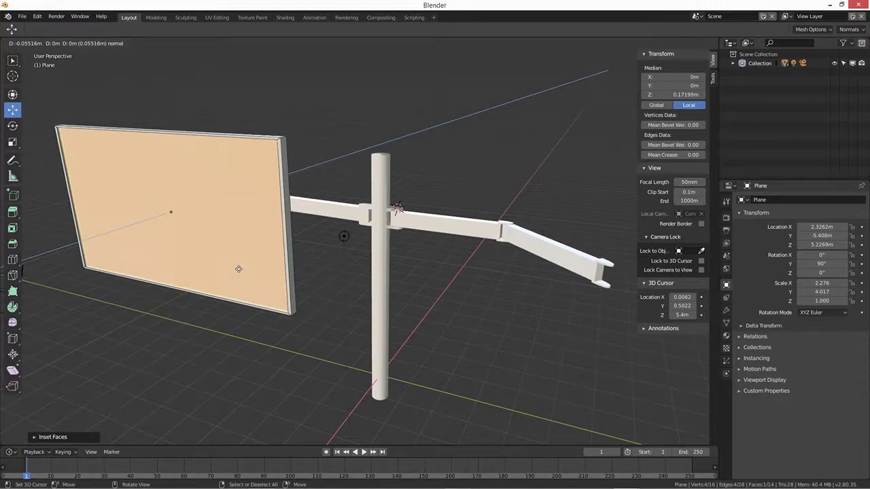
{"action": "left_click", "coordinate": [238, 271]}
{"action": "middle_click_drag", "start_coordinate": [264, 344], "coordinate": [276, 334]}
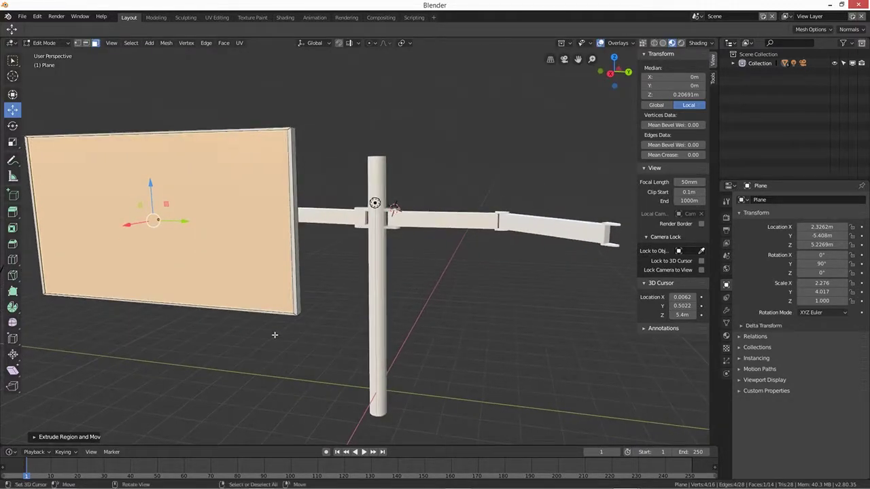
{"action": "key", "text": "Tab"}
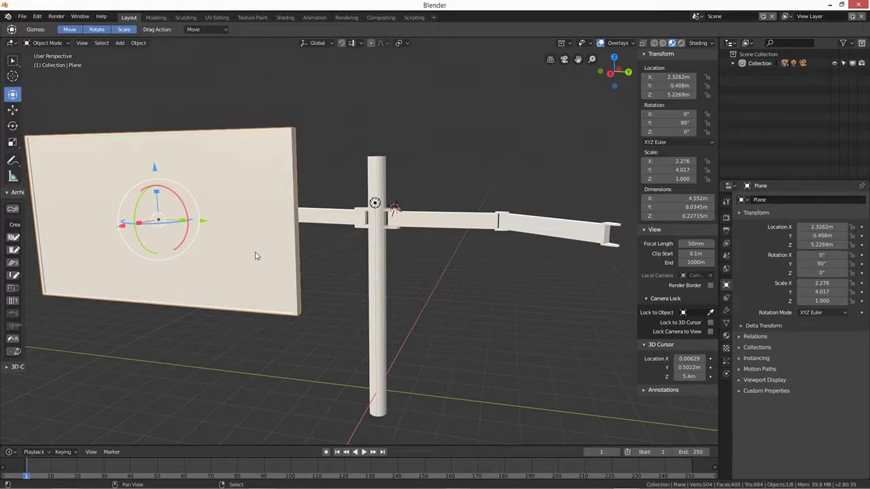
- Duplicate the monitor panel along Y to about 5.59 m, in front of the opposite arm's end
{"action": "key", "text": "shift+d"}
{"action": "key", "text": "y"}
{"action": "left_click", "coordinate": [602, 231]}
{"action": "middle_click_drag", "start_coordinate": [602, 231], "coordinate": [395, 370]}
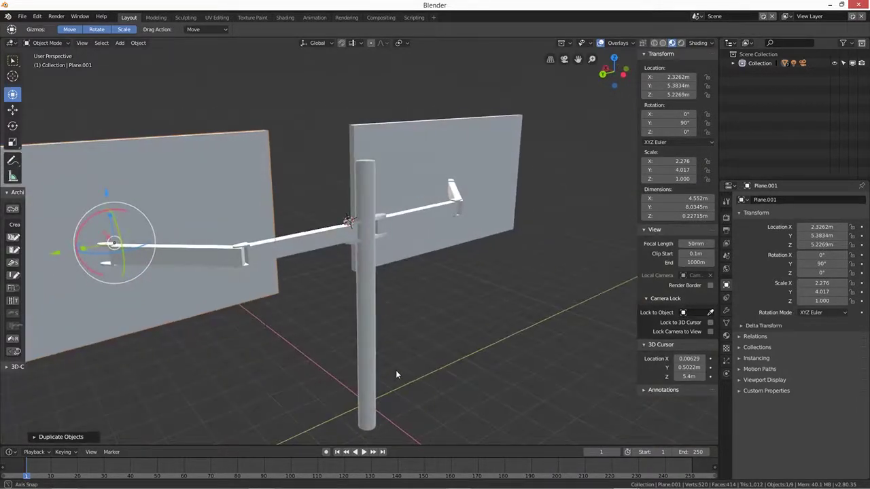
{"action": "key", "text": "g"}
{"action": "key", "text": "y"}
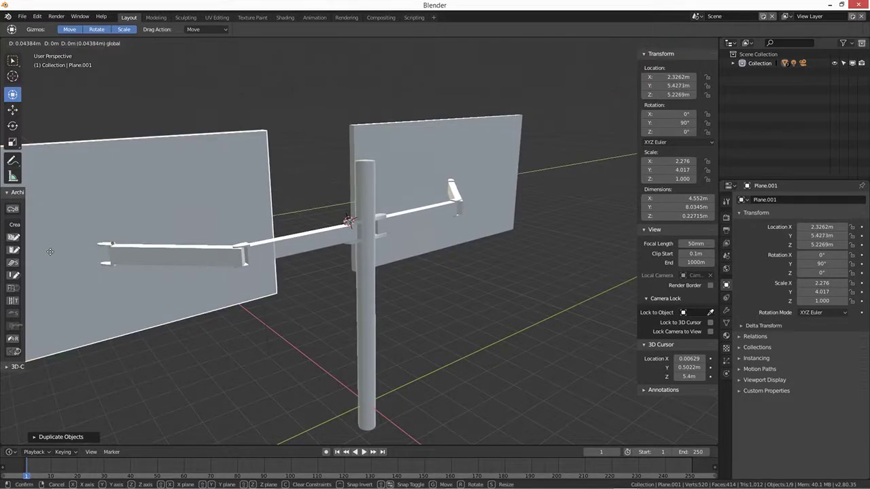
{"action": "left_click", "coordinate": [45, 256]}
{"action": "middle_click_drag", "start_coordinate": [86, 327], "coordinate": [250, 339]}
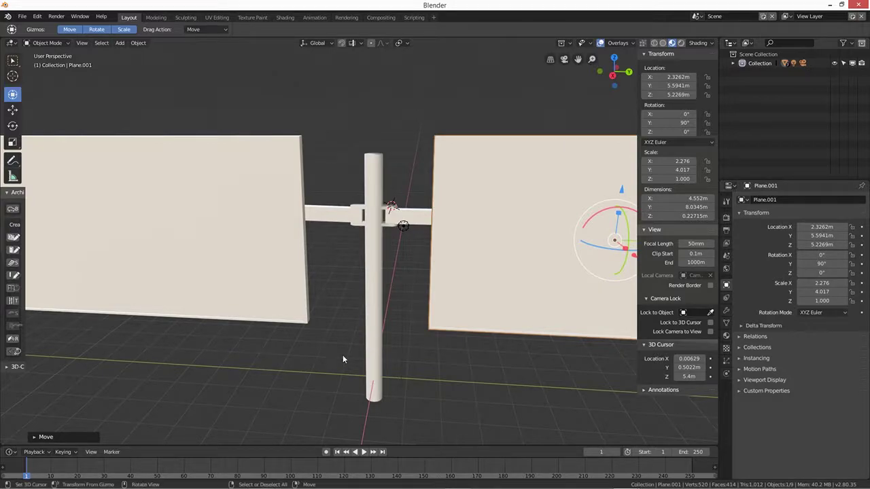
- Give the original monitor panel a new material with the dark grey base color 3F3F3F
{"action": "scroll", "coordinate": [343, 354], "scroll_direction": "down", "scroll_amount": 3}
{"action": "middle_click_drag", "start_coordinate": [403, 355], "coordinate": [382, 345]}
{"action": "left_click", "coordinate": [292, 252]}
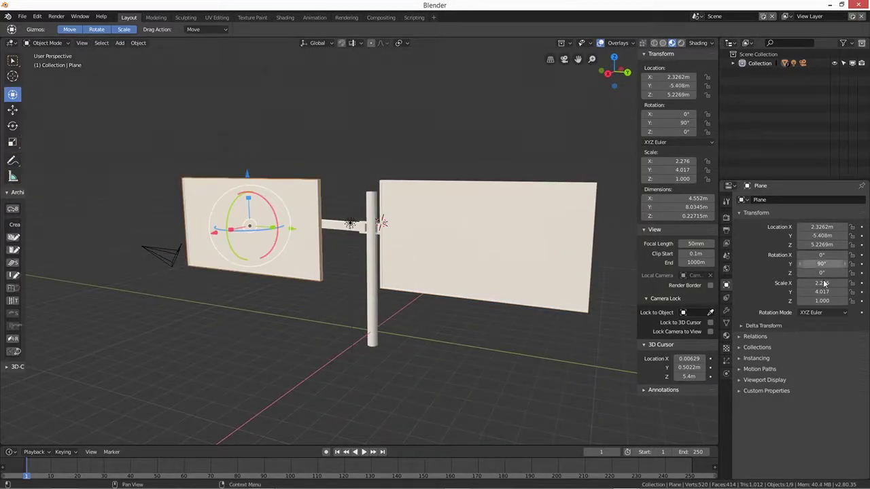
{"action": "left_click", "coordinate": [726, 335]}
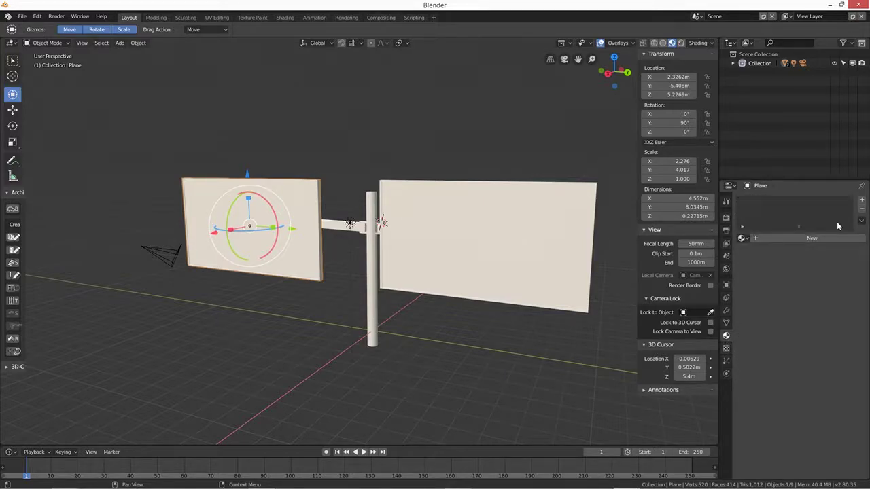
{"action": "left_click", "coordinate": [810, 239]}
{"action": "left_click", "coordinate": [829, 330]}
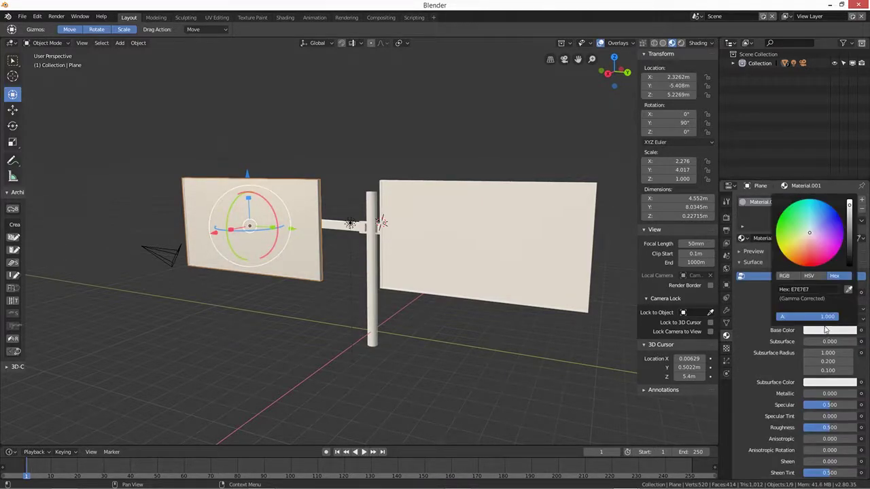
{"action": "left_click", "coordinate": [849, 246]}
{"action": "left_click_drag", "start_coordinate": [849, 245], "coordinate": [849, 253]}
- Copy the base color's hex value 3F3F3F from the original monitor panel's material
{"action": "left_click", "coordinate": [527, 252]}
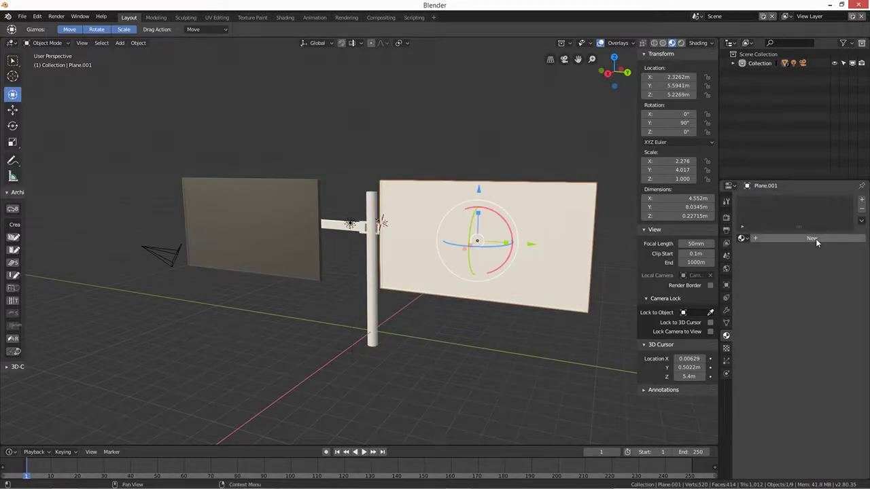
{"action": "right_click", "coordinate": [253, 216], "text": "shift"}
{"action": "left_click", "coordinate": [251, 217]}
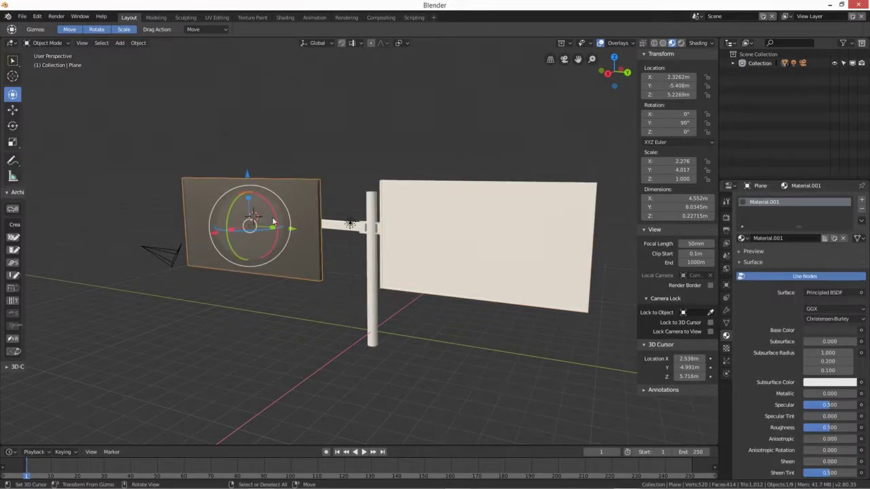
{"action": "left_click", "coordinate": [829, 330]}
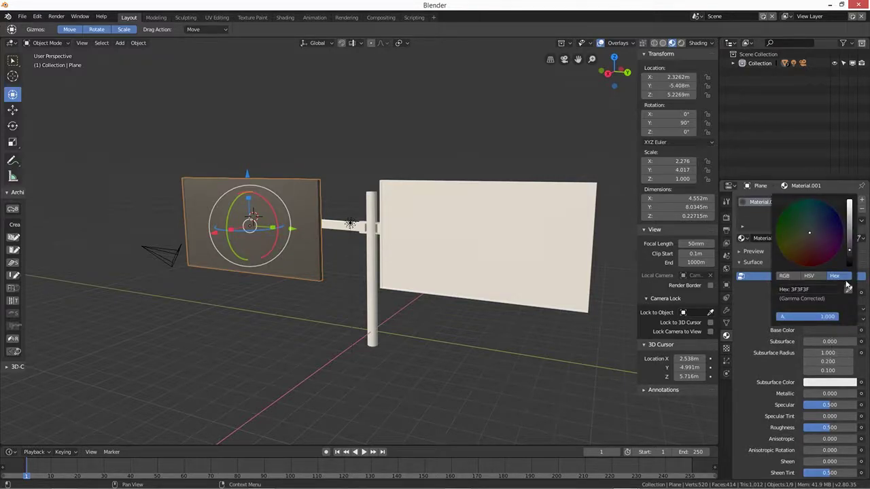
{"action": "left_click", "coordinate": [816, 289]}
{"action": "key", "text": "ctrl+c"}
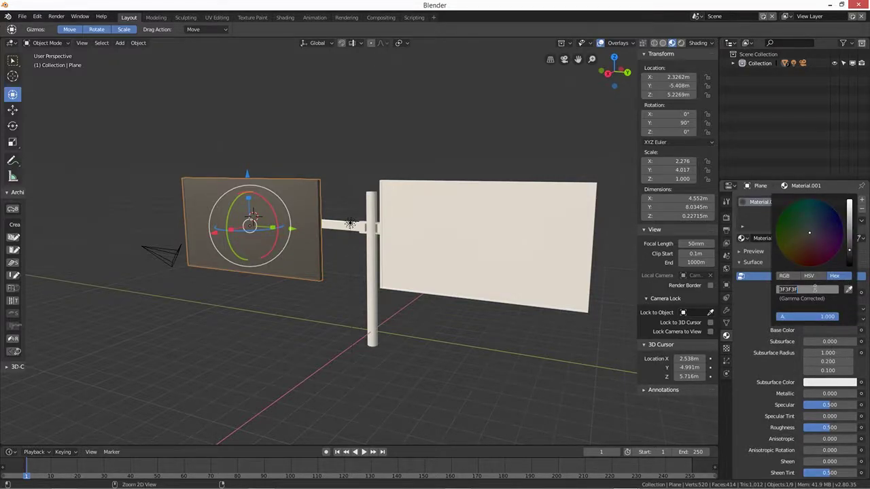
{"action": "left_click", "coordinate": [543, 251]}
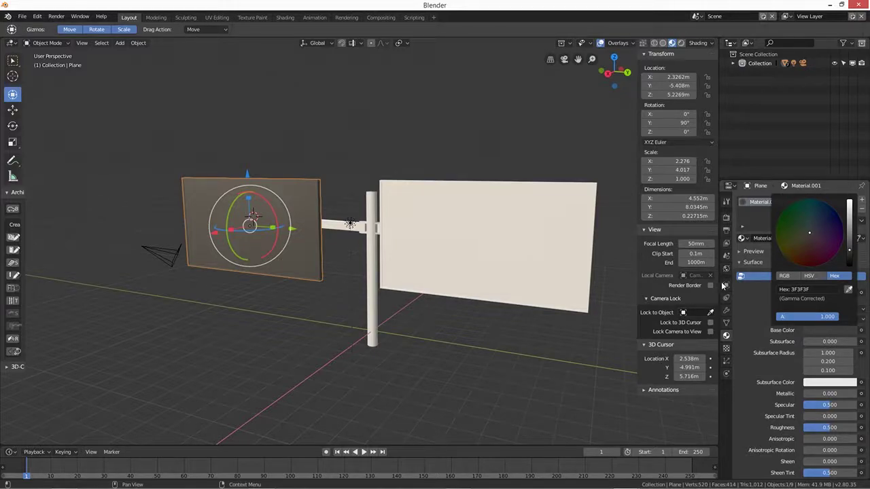
- Give the duplicated monitor panel a new material with the base color 3F3F3F
{"action": "left_click", "coordinate": [582, 246]}
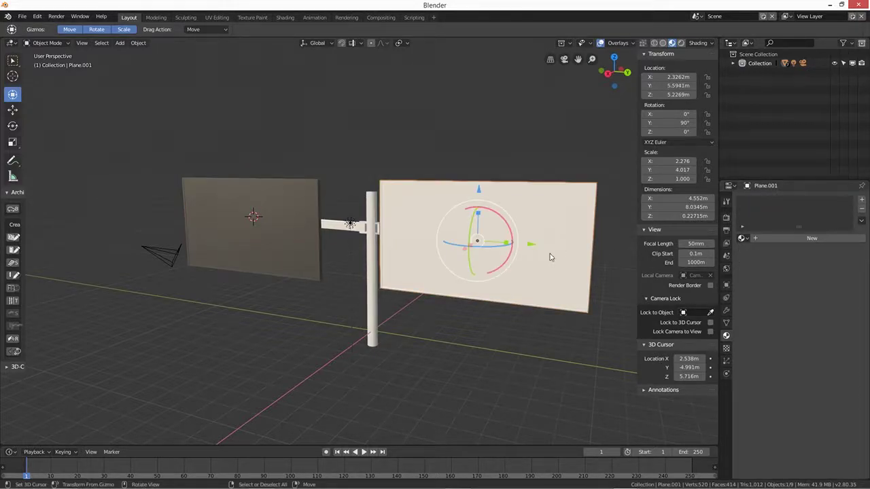
{"action": "left_click", "coordinate": [827, 237]}
{"action": "left_click", "coordinate": [836, 331]}
{"action": "left_click", "coordinate": [821, 290]}
{"action": "key", "text": "ctrl+v"}
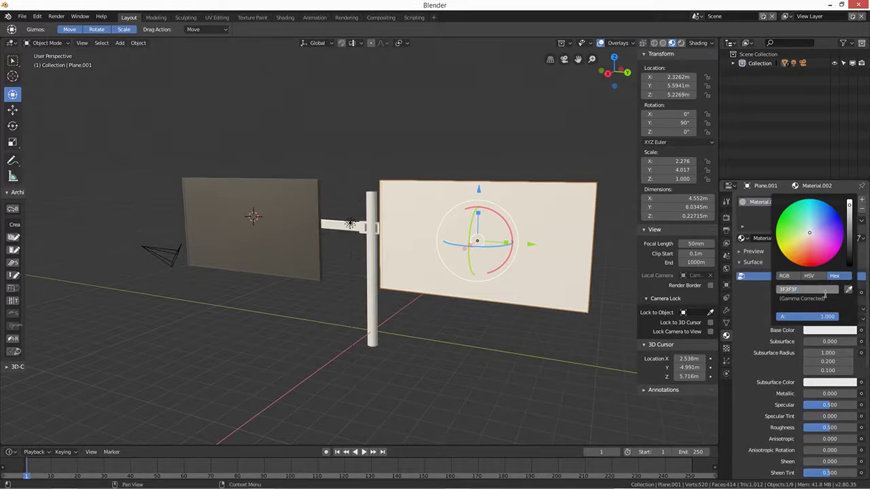
{"action": "key", "text": "Return"}
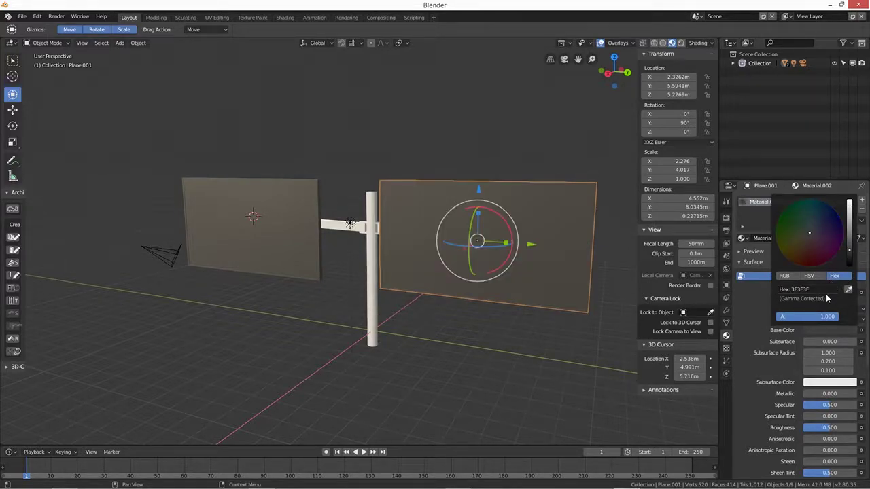
- Add a cube and move it to about Y -1.60 m, Z 0.82 m, near the foot of the pole
{"action": "middle_click_drag", "start_coordinate": [379, 332], "coordinate": [413, 291]}
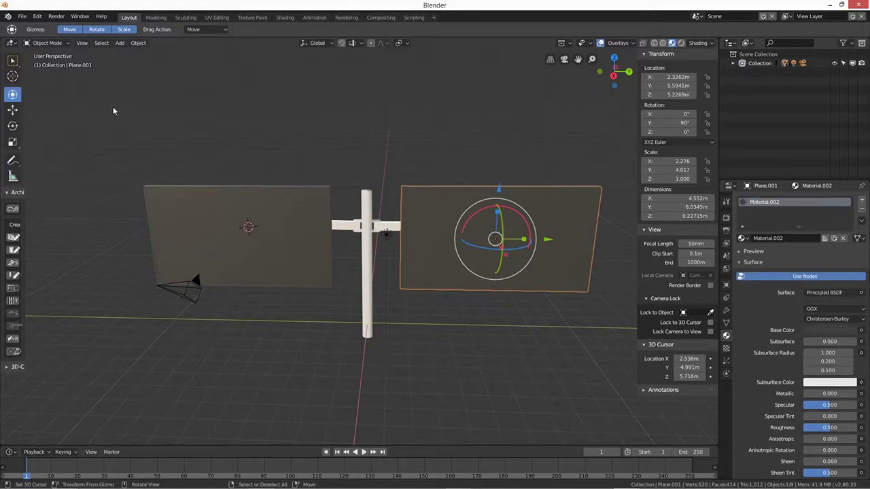
{"action": "key", "text": "shift+a"}
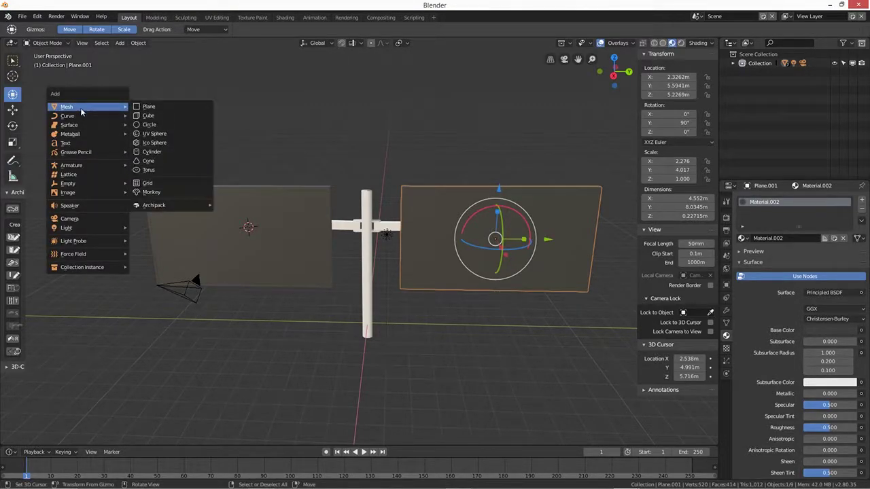
{"action": "mouse_move", "coordinate": [72, 109]}
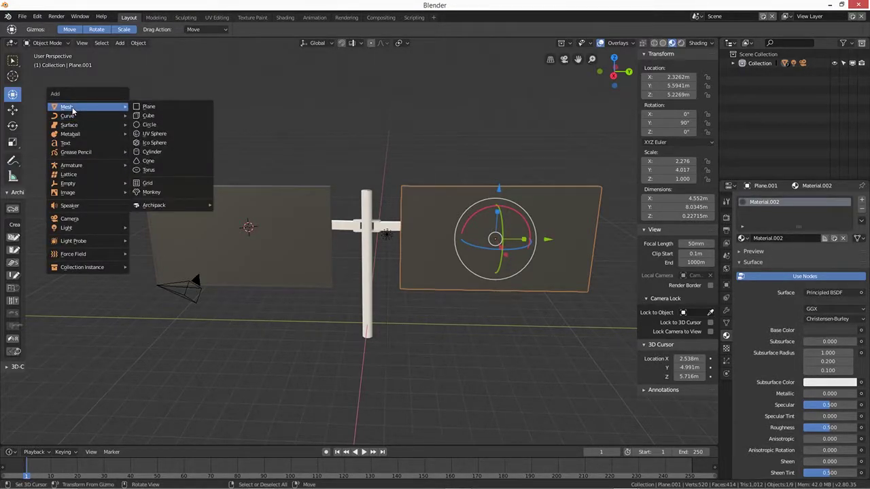
{"action": "left_click", "coordinate": [149, 116]}
{"action": "key", "text": "g"}
{"action": "key", "text": "z"}
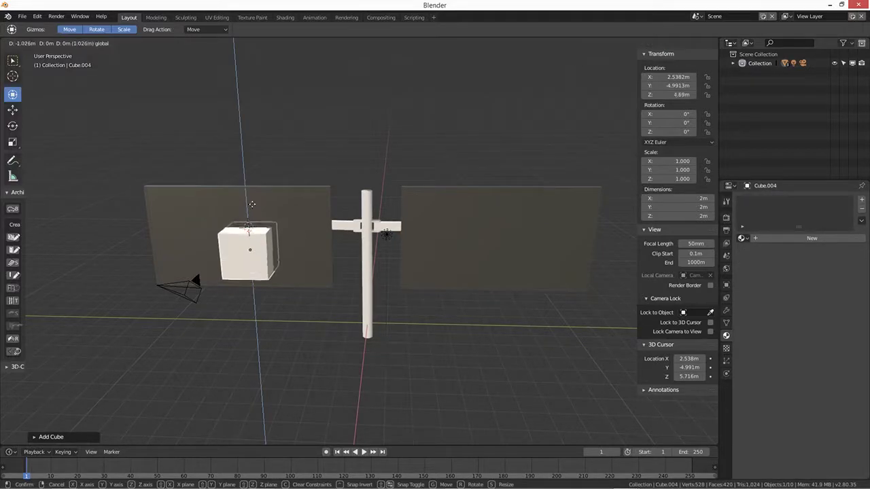
{"action": "left_click_drag", "start_coordinate": [255, 274], "coordinate": [255, 276]}
{"action": "left_click_drag", "start_coordinate": [309, 331], "coordinate": [383, 338]}
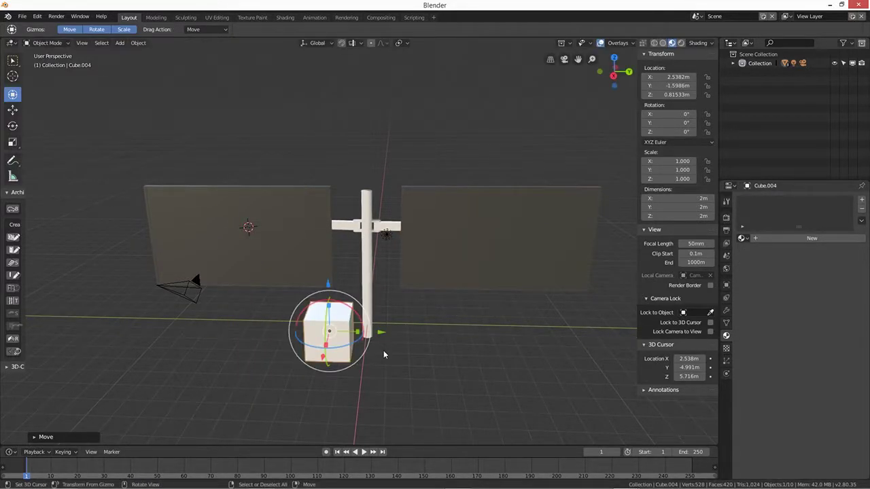
- Flatten the cube along Z to a thickness of about 0.28 m, keeping its rotation at zero
{"action": "left_click_drag", "start_coordinate": [329, 311], "coordinate": [336, 331]}
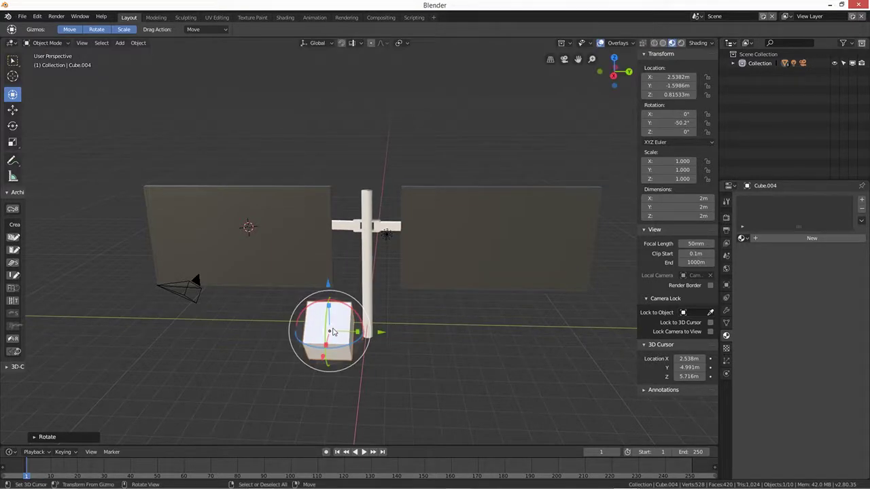
{"action": "key", "text": "ctrl+z"}
{"action": "middle_click_drag", "start_coordinate": [361, 351], "coordinate": [310, 317]}
{"action": "left_click_drag", "start_coordinate": [313, 296], "coordinate": [313, 320]}
{"action": "middle_click_drag", "start_coordinate": [357, 393], "coordinate": [334, 386]}
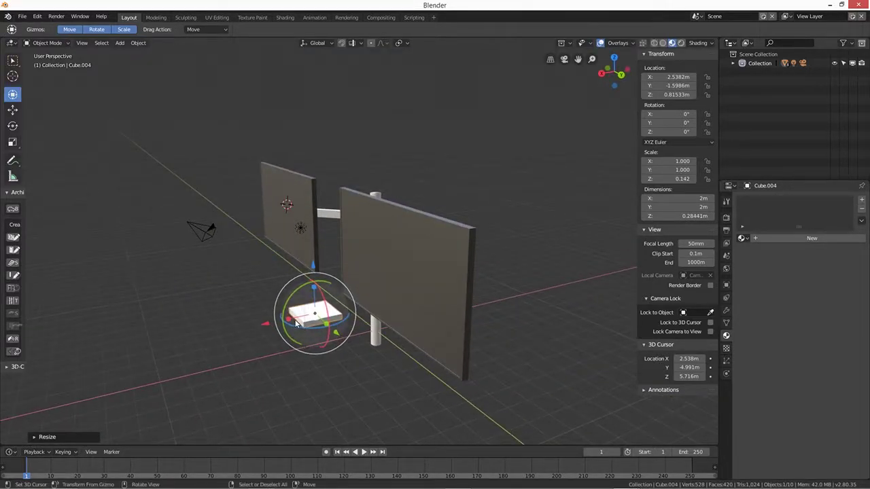
- Move the flat slab beneath the pole's base, at about X 0.19 m, Y 0.01 m, Z -0.81 m
{"action": "left_click_drag", "start_coordinate": [315, 268], "coordinate": [316, 303]}
{"action": "left_click_drag", "start_coordinate": [265, 371], "coordinate": [310, 357]}
{"action": "middle_click_drag", "start_coordinate": [399, 394], "coordinate": [394, 359]}
{"action": "left_click_drag", "start_coordinate": [394, 359], "coordinate": [413, 354]}
{"action": "middle_click_drag", "start_coordinate": [414, 354], "coordinate": [356, 383]}
{"action": "left_click_drag", "start_coordinate": [369, 314], "coordinate": [368, 300]}
- Scale the slab into a tabletop of about 11.12 by 24.28 m and move it along X to about 3.96 m
{"action": "middle_click_drag", "start_coordinate": [406, 382], "coordinate": [408, 343]}
{"action": "left_click_drag", "start_coordinate": [408, 344], "coordinate": [184, 331]}
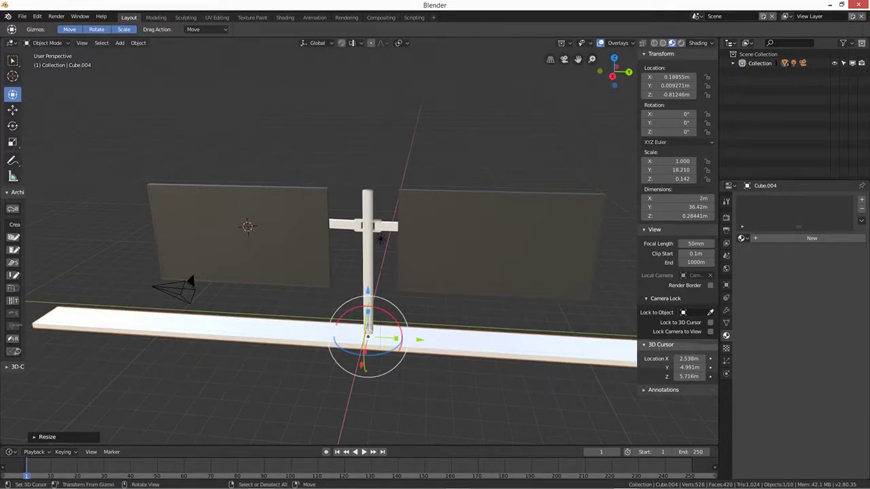
{"action": "scroll", "coordinate": [200, 396], "scroll_direction": "down", "scroll_amount": 3}
{"action": "middle_click_drag", "start_coordinate": [281, 379], "coordinate": [348, 314]}
{"action": "left_click_drag", "start_coordinate": [348, 314], "coordinate": [248, 349]}
{"action": "left_click_drag", "start_coordinate": [327, 315], "coordinate": [293, 337]}
{"action": "middle_click_drag", "start_coordinate": [275, 356], "coordinate": [326, 369]}
{"action": "left_click_drag", "start_coordinate": [390, 322], "coordinate": [375, 320]}
{"action": "middle_click_drag", "start_coordinate": [442, 393], "coordinate": [433, 369]}
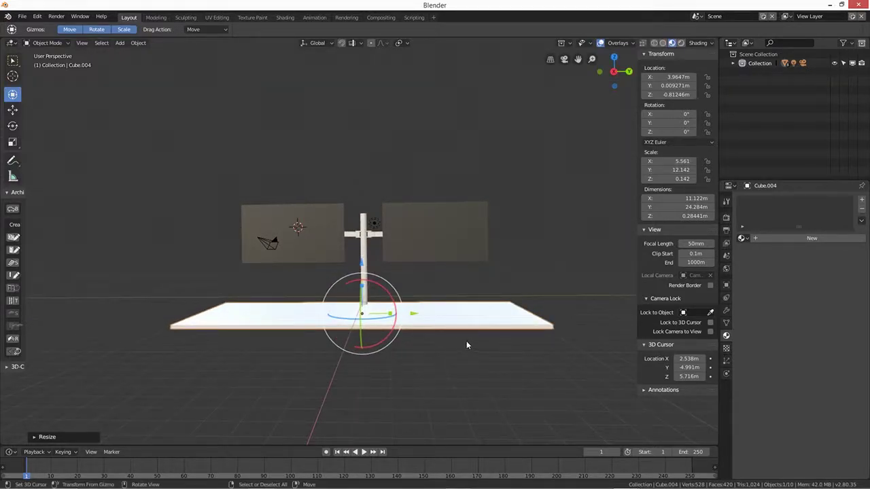
- Cut four evenly spaced loop cuts across the tabletop's length, dividing it into five sections without sliding them
{"action": "key", "text": "Tab"}
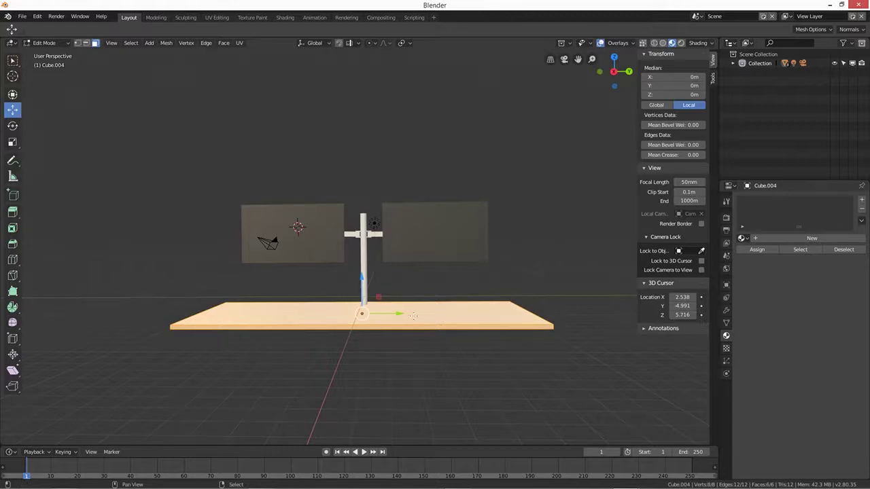
{"action": "key", "text": "Tab"}
{"action": "scroll", "coordinate": [429, 320], "scroll_direction": "up", "scroll_amount": 2}
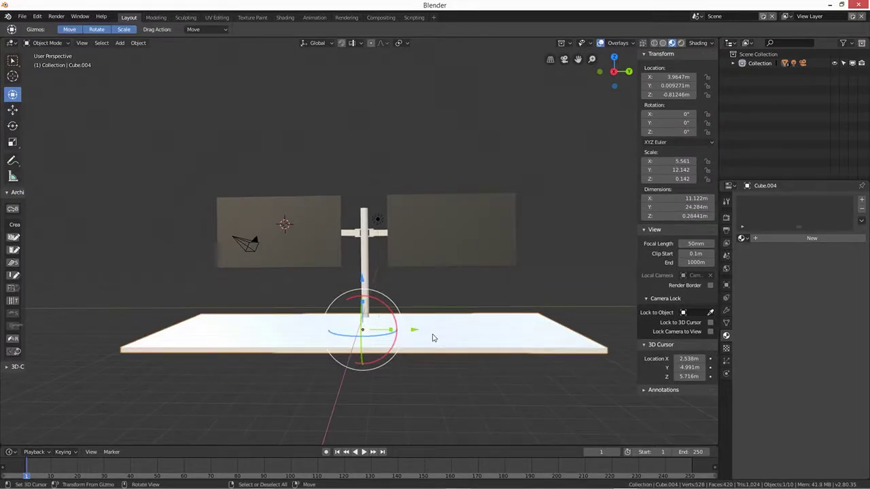
{"action": "middle_click_drag", "start_coordinate": [446, 335], "coordinate": [435, 380]}
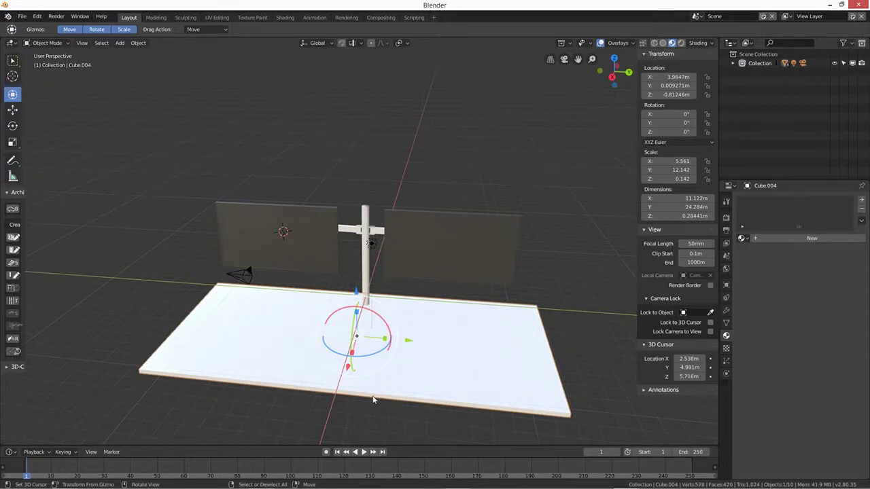
{"action": "scroll", "coordinate": [388, 392], "scroll_direction": "up", "scroll_amount": 2}
{"action": "scroll", "coordinate": [408, 340], "scroll_direction": "down", "scroll_amount": 2}
{"action": "key", "text": "Tab"}
{"action": "key", "text": "ctrl+r"}
{"action": "scroll", "coordinate": [443, 387], "scroll_direction": "up", "scroll_amount": 2}
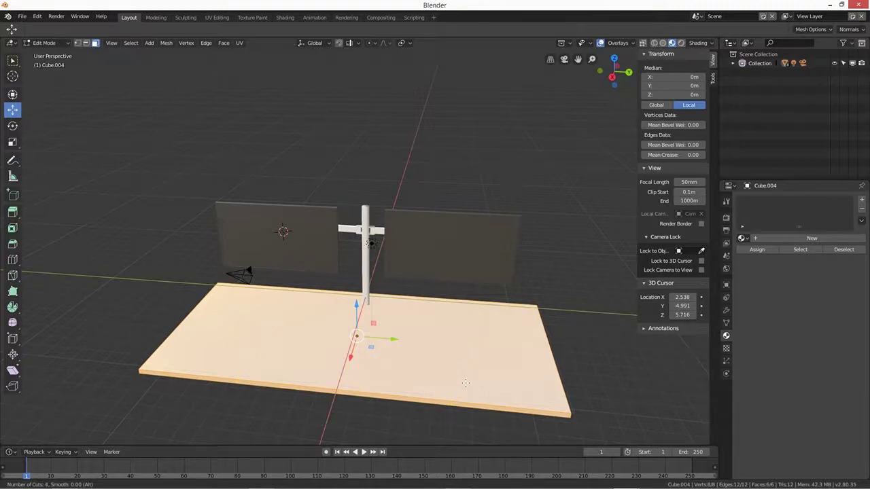
{"action": "left_click", "coordinate": [416, 385]}
{"action": "right_click", "coordinate": [420, 397]}
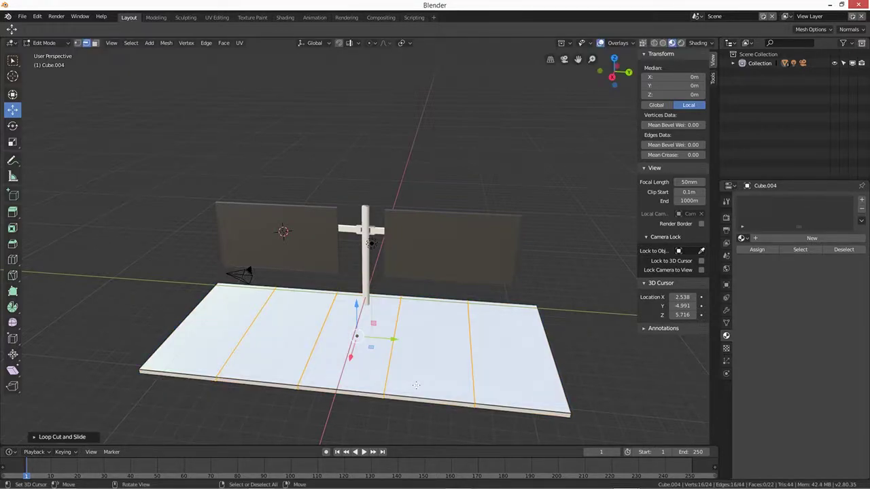
- Move the two loop cuts on the tabletop's +Y half outward along Y, to a local median of about 0.77 m
{"action": "middle_click_drag", "start_coordinate": [422, 401], "coordinate": [426, 388]}
{"action": "right_click", "coordinate": [484, 357]}
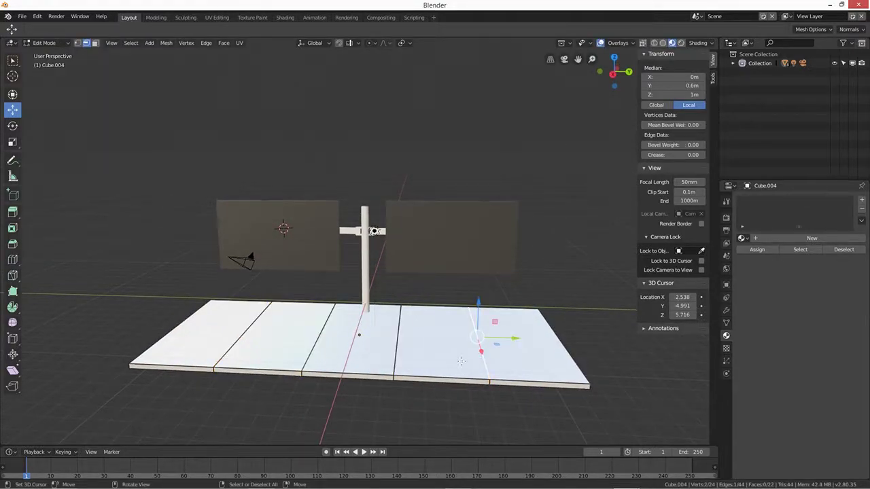
{"action": "left_click", "coordinate": [487, 373], "text": "alt"}
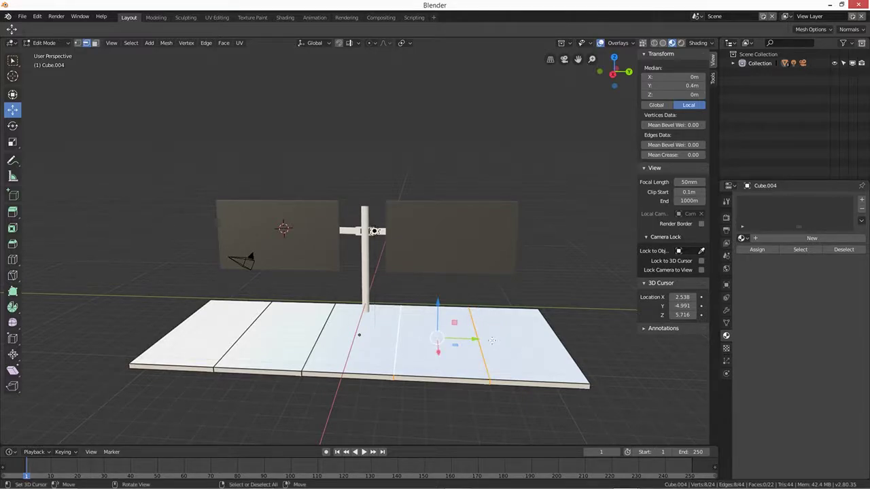
{"action": "key", "text": "g"}
{"action": "right_click", "coordinate": [547, 341]}
{"action": "key", "text": "g"}
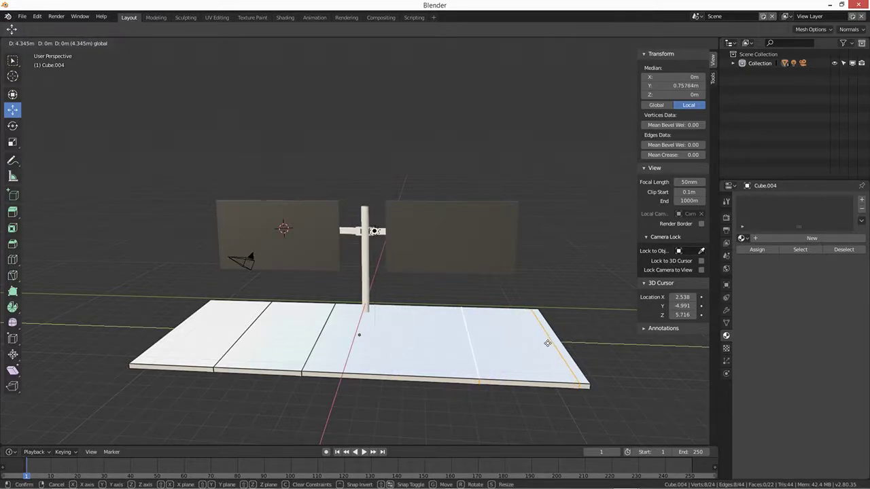
{"action": "left_click", "coordinate": [550, 343]}
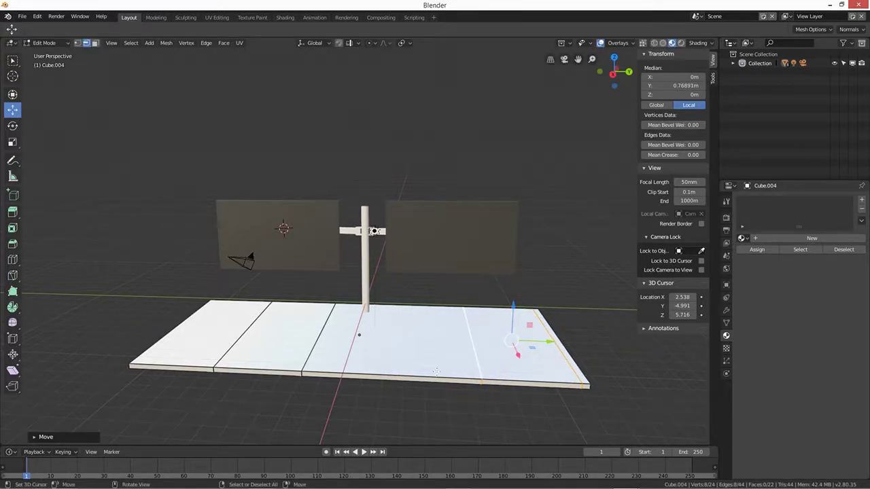
- Move the two loop cuts on the tabletop's -Y half outward along Y, to a local median of about -0.77 m
{"action": "left_click", "coordinate": [237, 342], "text": "alt"}
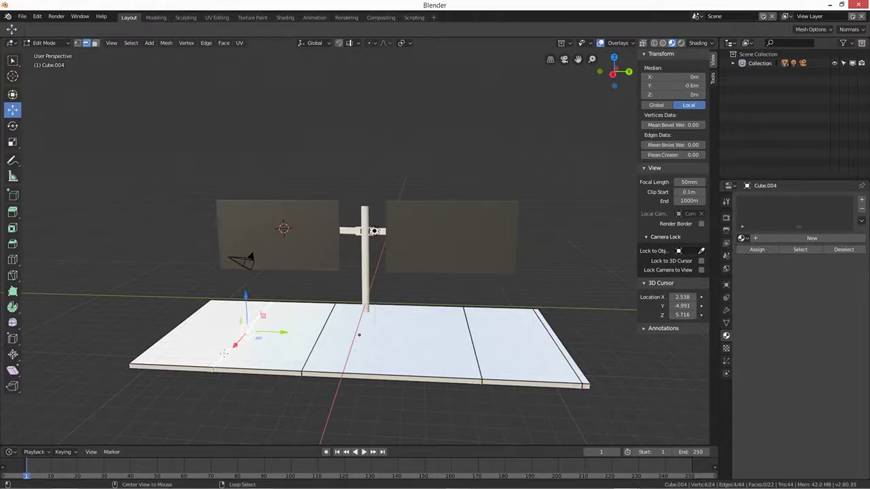
{"action": "key", "text": "g"}
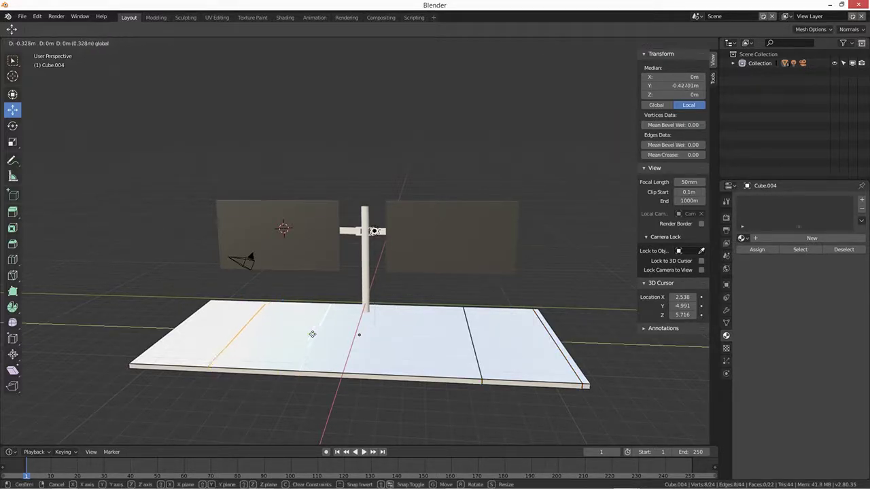
{"action": "left_click", "coordinate": [256, 329]}
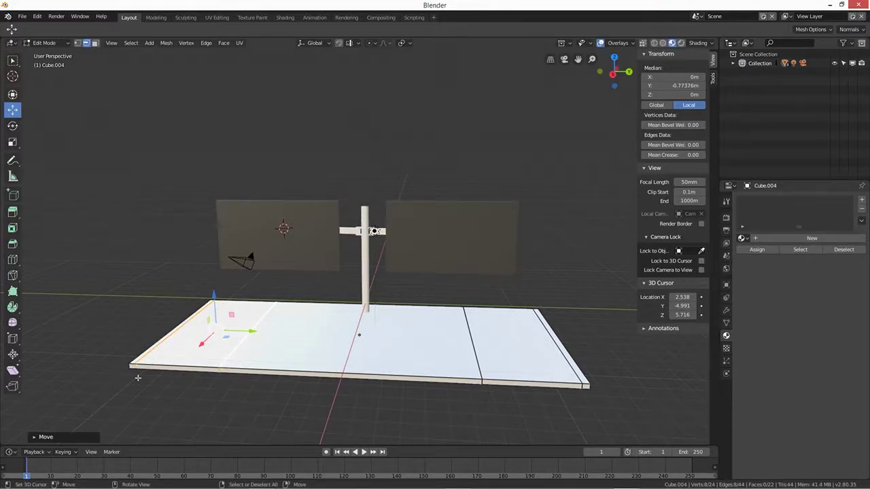
- Extrude the wide and narrow underside faces at both tabletop ends downward into side cabinets, to local Z about -49.4 m
{"action": "middle_click_drag", "start_coordinate": [325, 421], "coordinate": [331, 372]}
{"action": "middle_click_drag", "start_coordinate": [330, 366], "coordinate": [256, 343]}
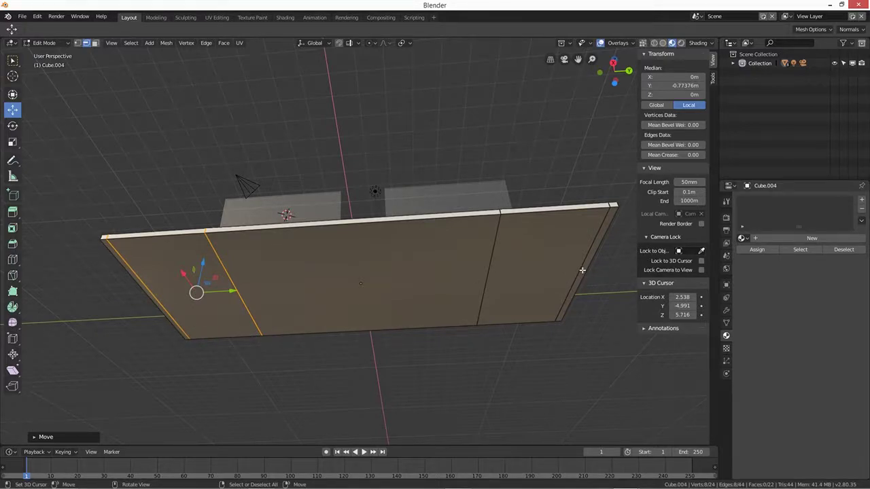
{"action": "key", "text": "alt+a"}
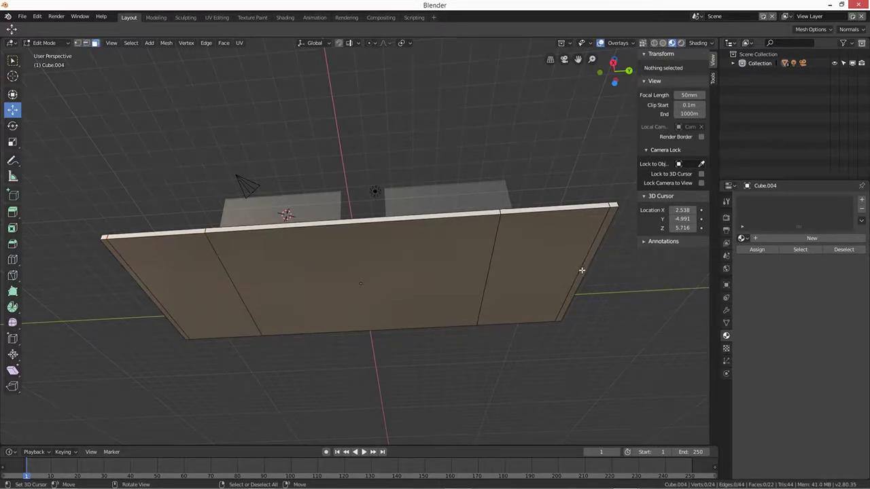
{"action": "left_click", "coordinate": [580, 270]}
{"action": "key", "text": "3"}
{"action": "left_click", "coordinate": [549, 275]}
{"action": "left_click", "coordinate": [209, 291], "text": "shift"}
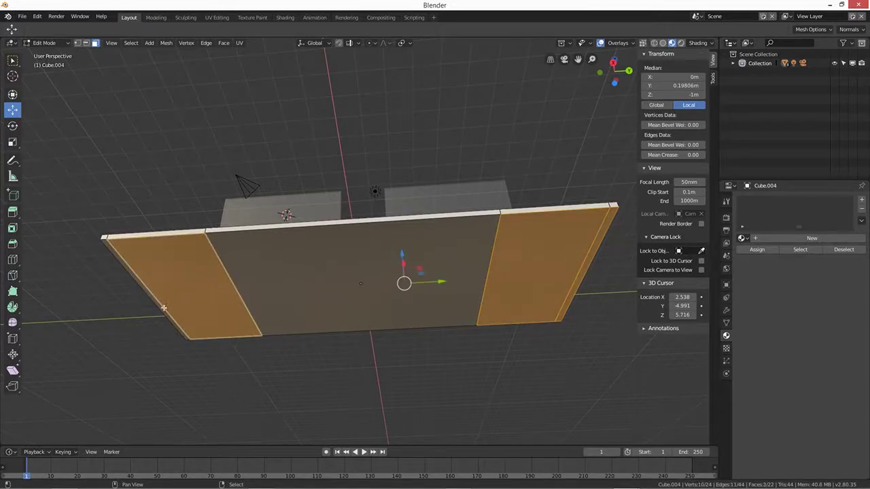
{"action": "middle_click_drag", "start_coordinate": [345, 392], "coordinate": [358, 400]}
{"action": "middle_click_drag", "start_coordinate": [416, 375], "coordinate": [408, 357]}
{"action": "key", "text": "e"}
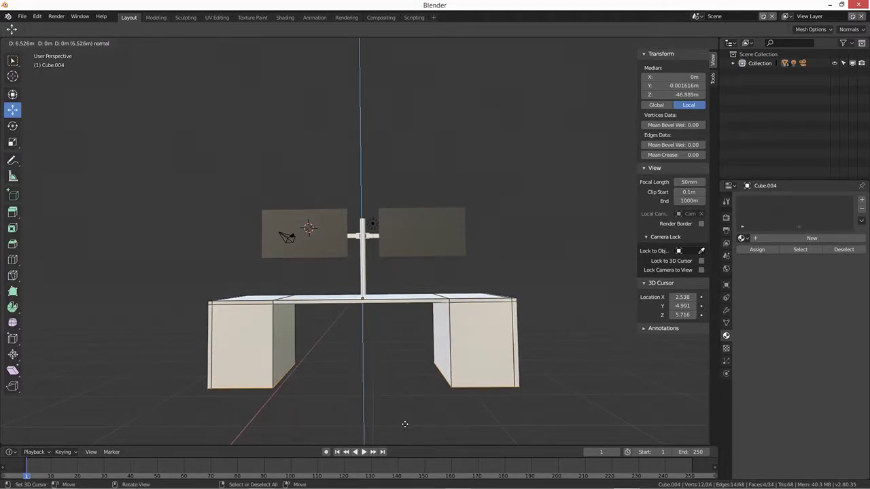
{"action": "left_click", "coordinate": [407, 426]}
- Extrude the narrow outer strips beneath both cabinets downward as leg panels, to local Z about -78.1 m, and return to Object Mode
{"action": "middle_click_drag", "start_coordinate": [419, 413], "coordinate": [420, 362]}
{"action": "left_click", "coordinate": [525, 309]}
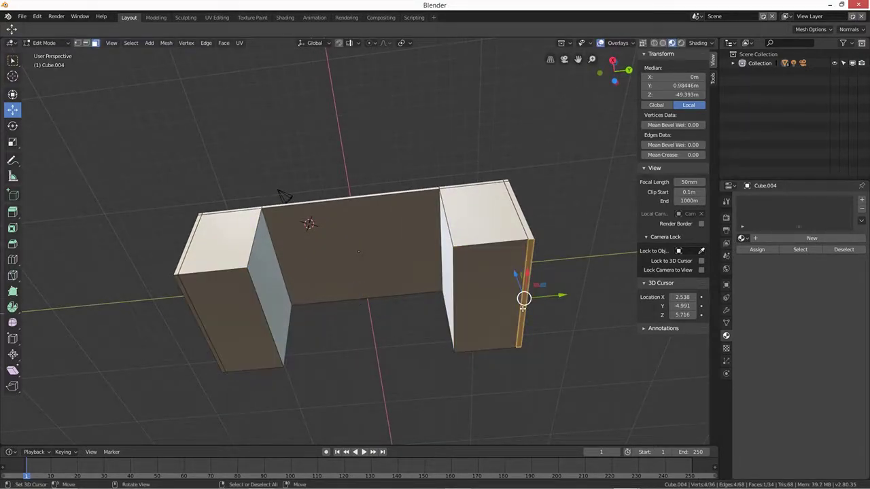
{"action": "left_click", "coordinate": [208, 340], "text": "shift"}
{"action": "middle_click_drag", "start_coordinate": [301, 374], "coordinate": [354, 402]}
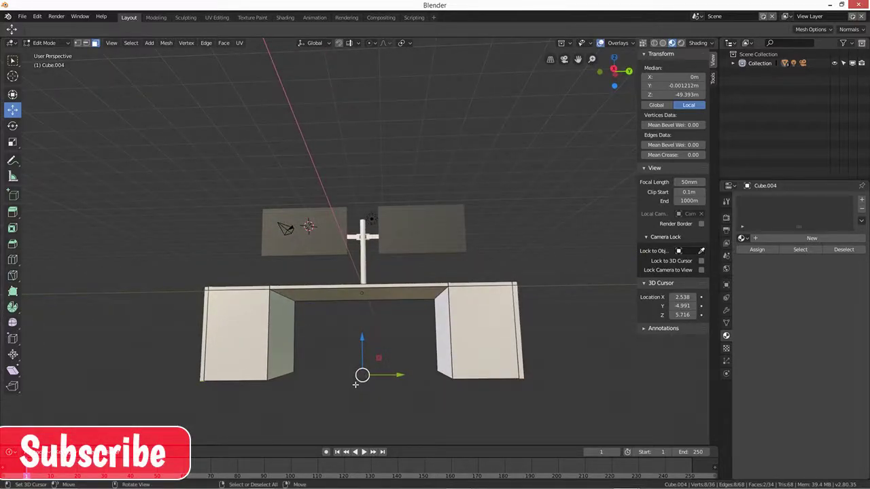
{"action": "key", "text": "e"}
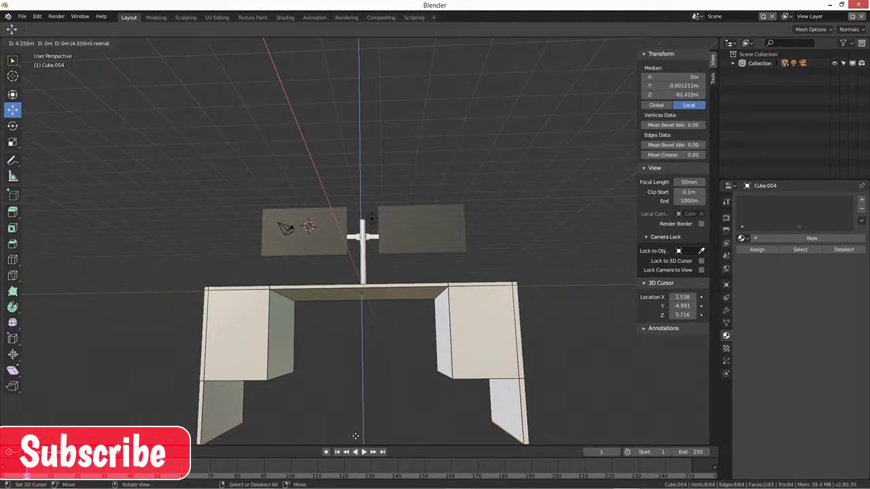
{"action": "left_click", "coordinate": [354, 433]}
{"action": "middle_click_drag", "start_coordinate": [354, 433], "coordinate": [346, 405]}
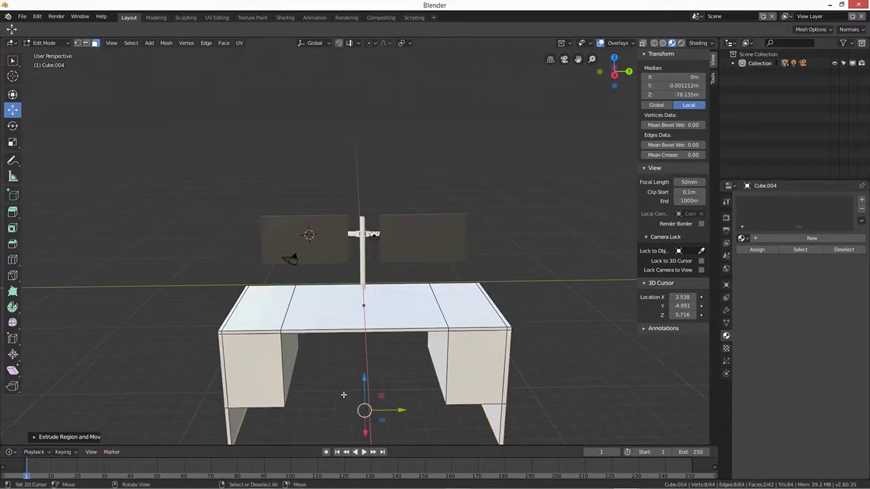
{"action": "scroll", "coordinate": [345, 400], "scroll_direction": "up", "scroll_amount": 3}
{"action": "scroll", "coordinate": [395, 388], "scroll_direction": "down", "scroll_amount": 2}
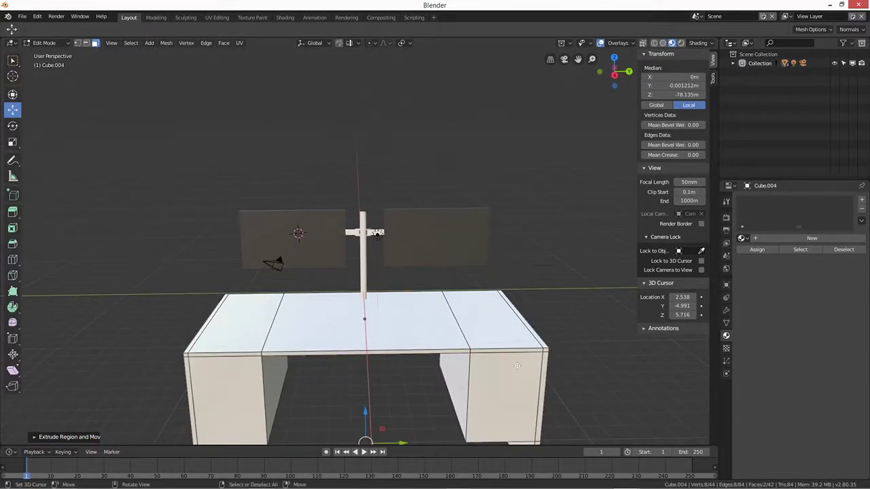
{"action": "key", "text": "Tab"}
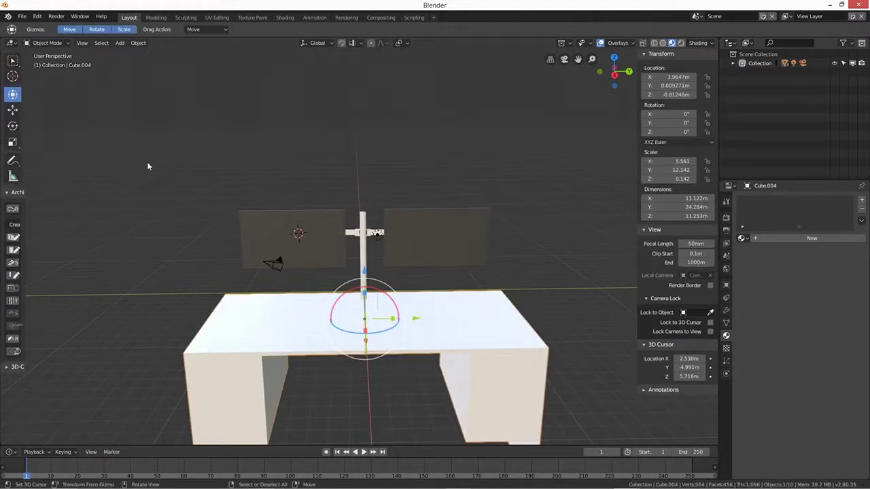
- Scale the whole desk uniformly by about 0.867, to dimensions of about 9.64 by 21.05 by 9.76 m
{"action": "middle_click_drag", "start_coordinate": [481, 334], "coordinate": [504, 354]}
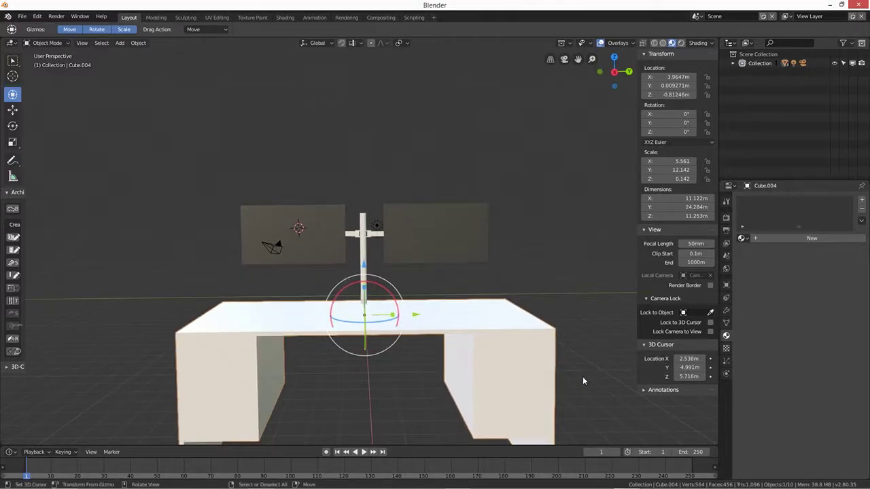
{"action": "key", "text": "s"}
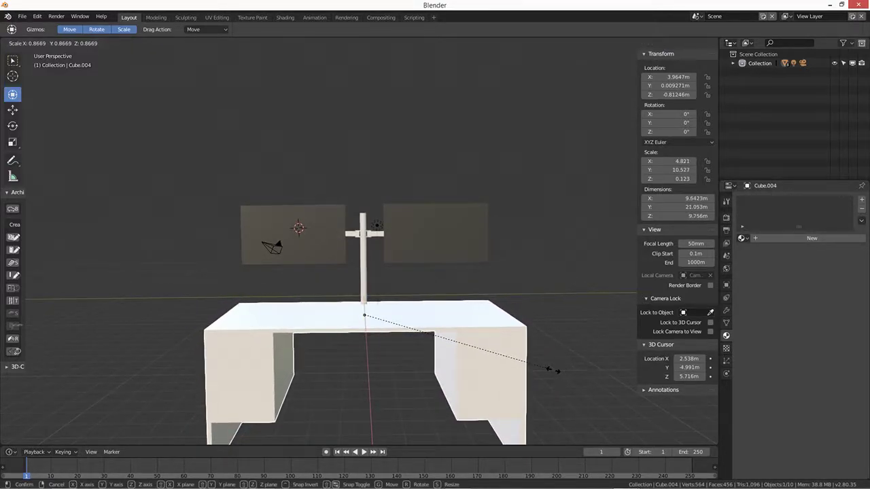
{"action": "left_click", "coordinate": [551, 370]}
{"action": "mouse_move", "coordinate": [426, 384]}
{"action": "middle_mouse_down"}
{"action": "mouse_move", "coordinate": [317, 395]}
{"action": "mouse_move", "coordinate": [427, 384]}
{"action": "middle_mouse_up"}
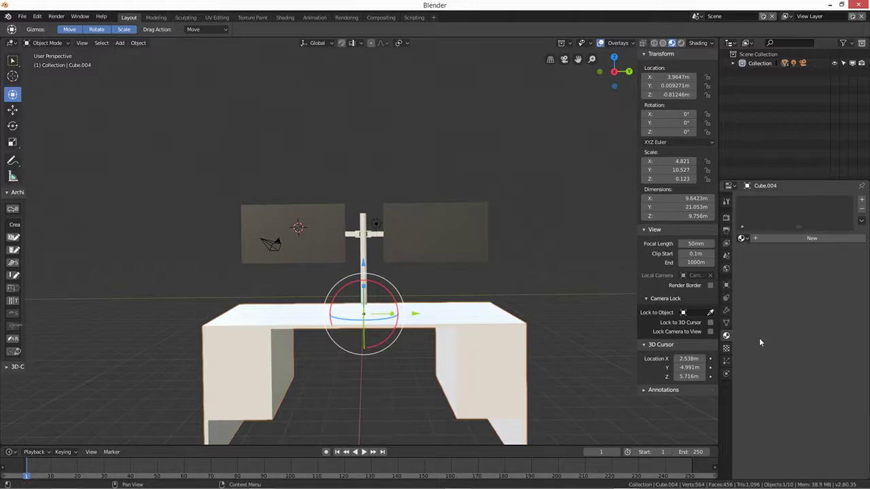
- Give the desk a new material with the brown base color 72592F
{"action": "left_click", "coordinate": [802, 238]}
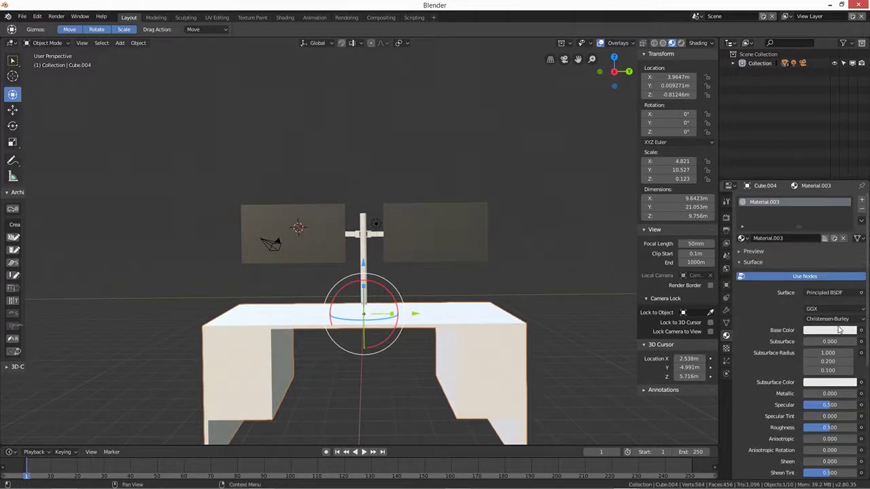
{"action": "left_click", "coordinate": [828, 330]}
{"action": "left_click", "coordinate": [798, 248]}
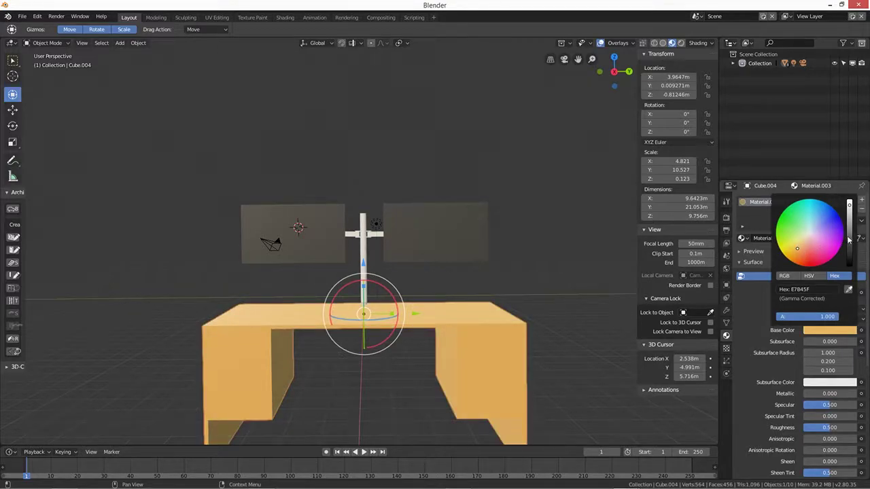
{"action": "left_click", "coordinate": [848, 240]}
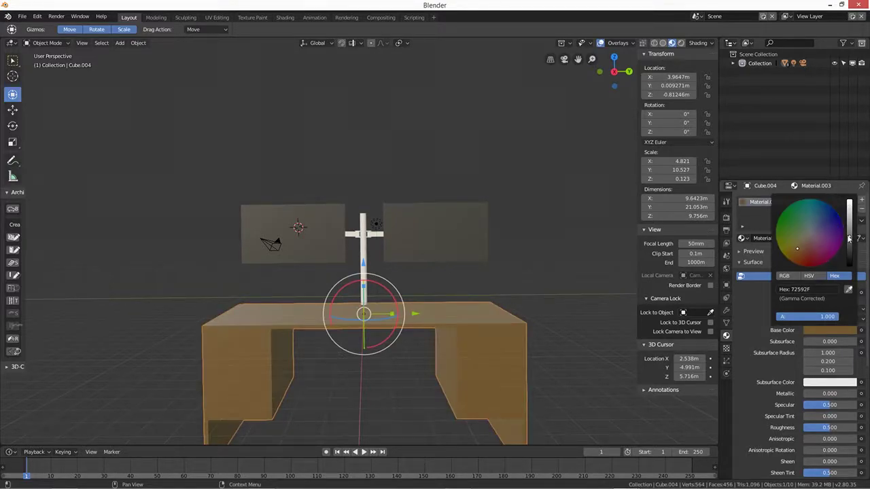
- Give the monitor stand's pole a new material with a dark grey base color
{"action": "left_click", "coordinate": [362, 221]}
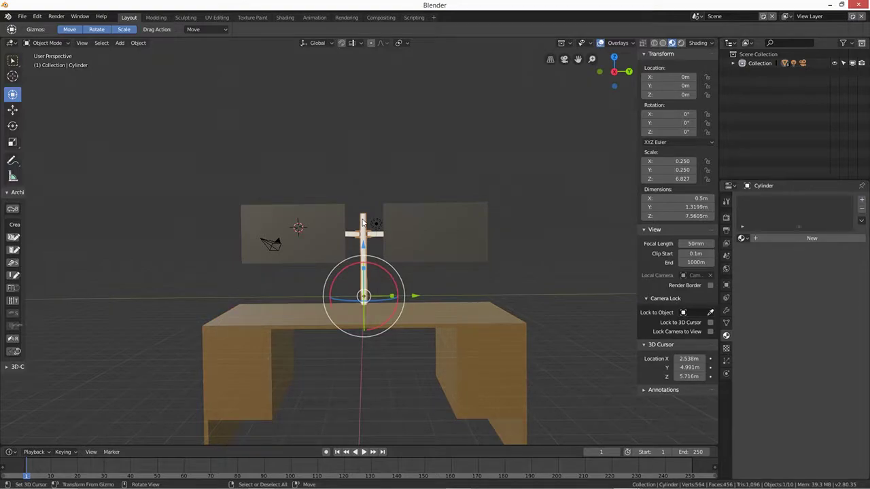
{"action": "middle_click_drag", "start_coordinate": [561, 299], "coordinate": [375, 329]}
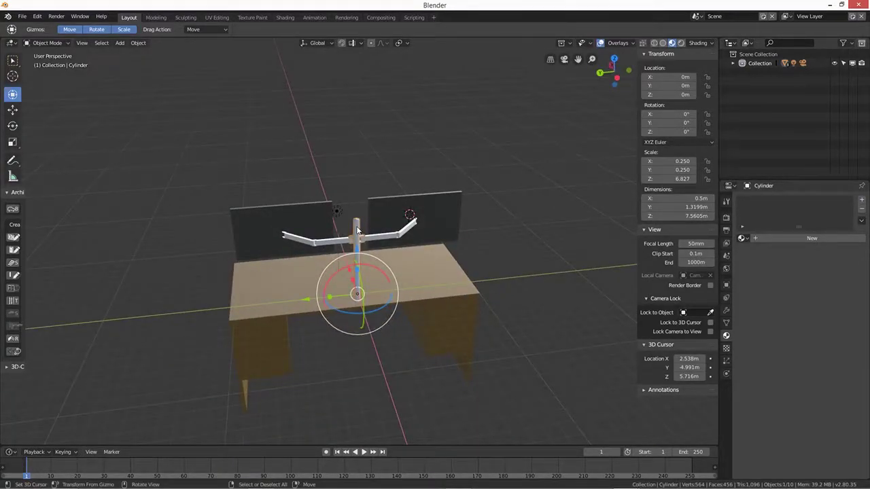
{"action": "left_click", "coordinate": [812, 238]}
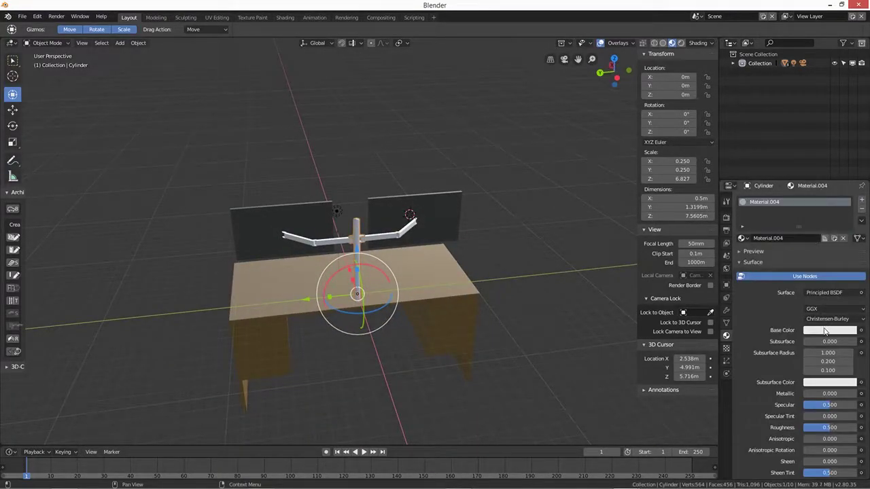
{"action": "left_click", "coordinate": [825, 330]}
{"action": "left_click_drag", "start_coordinate": [848, 205], "coordinate": [848, 257]}
- Give the inner arm segment on the pole's -Y side a new material with base color 3F3F3F
{"action": "left_click", "coordinate": [384, 237]}
{"action": "left_click", "coordinate": [813, 237]}
{"action": "left_click", "coordinate": [820, 330]}
{"action": "left_click", "coordinate": [813, 292]}
{"action": "type", "text": "3F3F3F"}
{"action": "key", "text": "Return"}
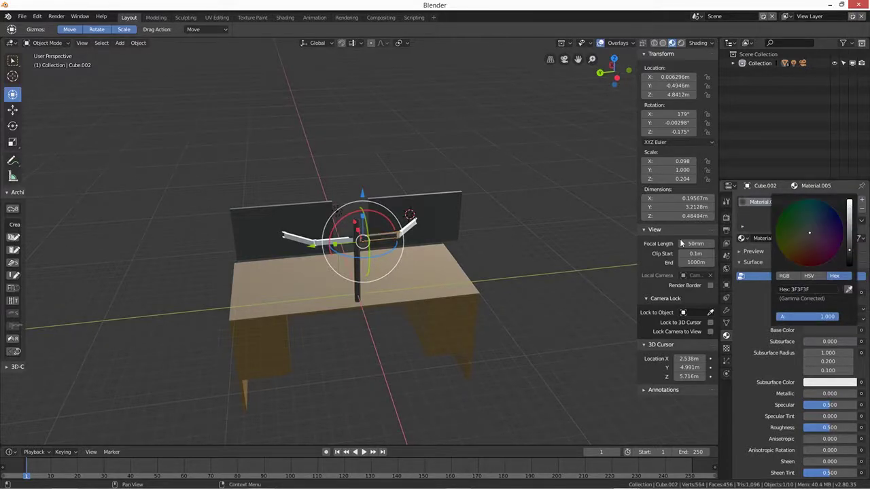
- Give the outer arm segment on the -Y side a new material with the same base color 3F3F3F
{"action": "left_click", "coordinate": [406, 231]}
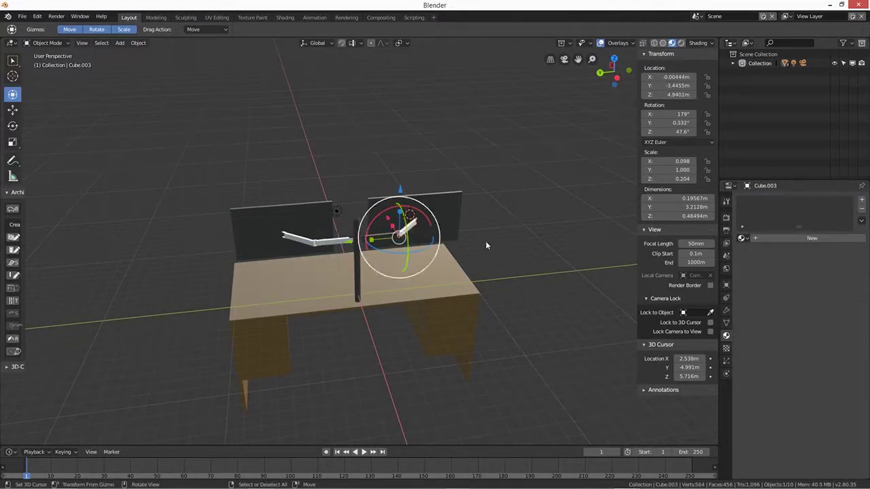
{"action": "left_click", "coordinate": [808, 238]}
{"action": "left_click", "coordinate": [824, 330]}
{"action": "left_click", "coordinate": [815, 291]}
{"action": "key", "text": "ctrl+v"}
{"action": "key", "text": "Return"}
- Give the inner arm segment on the pole's +Y side a new material with the same base color 3F3F3F
{"action": "left_click", "coordinate": [333, 241]}
{"action": "left_click", "coordinate": [809, 238]}
{"action": "left_click", "coordinate": [820, 330]}
{"action": "left_click", "coordinate": [815, 290]}
{"action": "key", "text": "ctrl+v"}
{"action": "key", "text": "Return"}
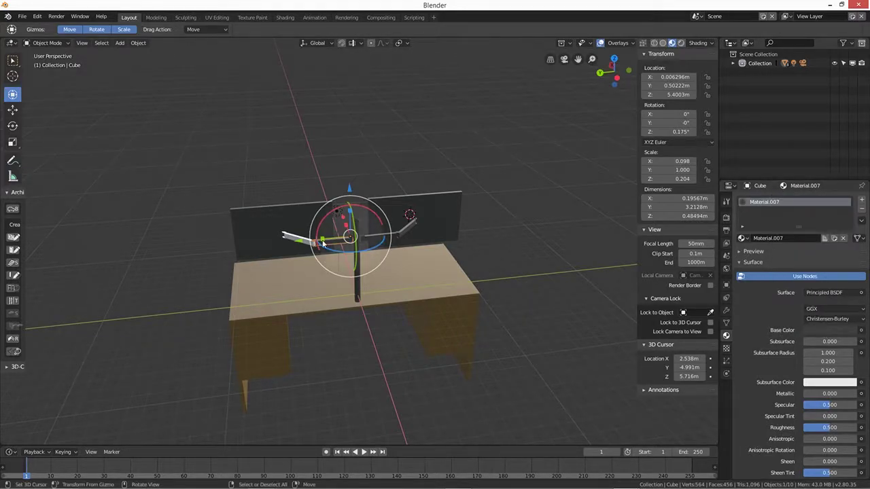
- Give the outer arm segment on the pole's +Y side a new material with the same base color 3F3F3F
{"action": "left_click", "coordinate": [292, 239]}
{"action": "left_click", "coordinate": [809, 239]}
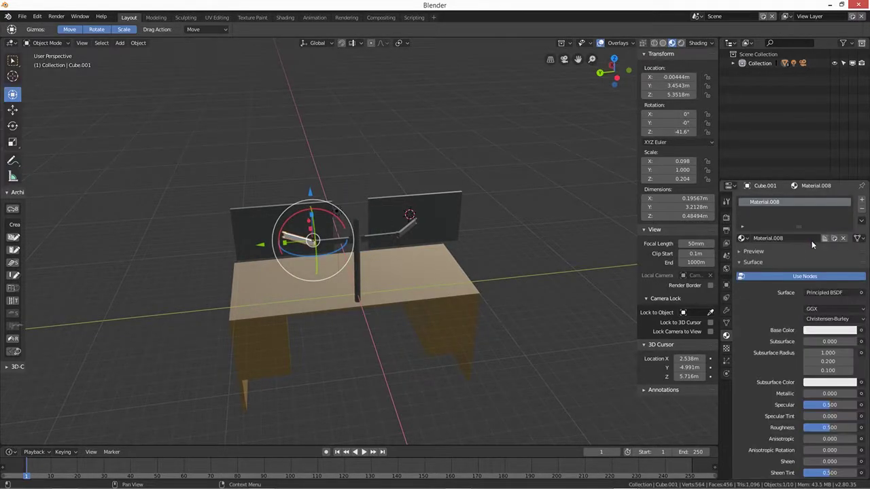
{"action": "left_click", "coordinate": [826, 330]}
{"action": "left_click", "coordinate": [822, 291]}
{"action": "key", "text": "ctrl+v"}
{"action": "key", "text": "Return"}
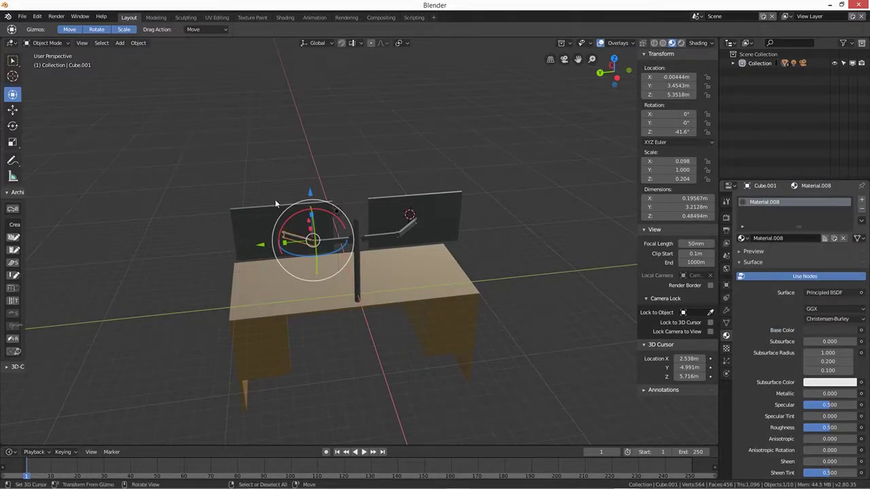
- Set the +Y side monitor panel's material roughness to 0.2 and change its surface shader to Glossy BSDF
{"action": "left_click", "coordinate": [259, 214]}
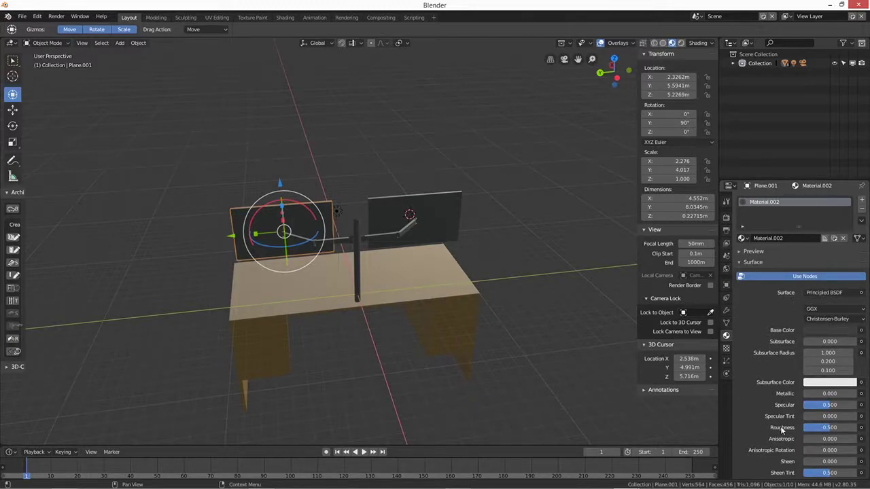
{"action": "scroll", "coordinate": [765, 438], "scroll_direction": "down", "scroll_amount": 2}
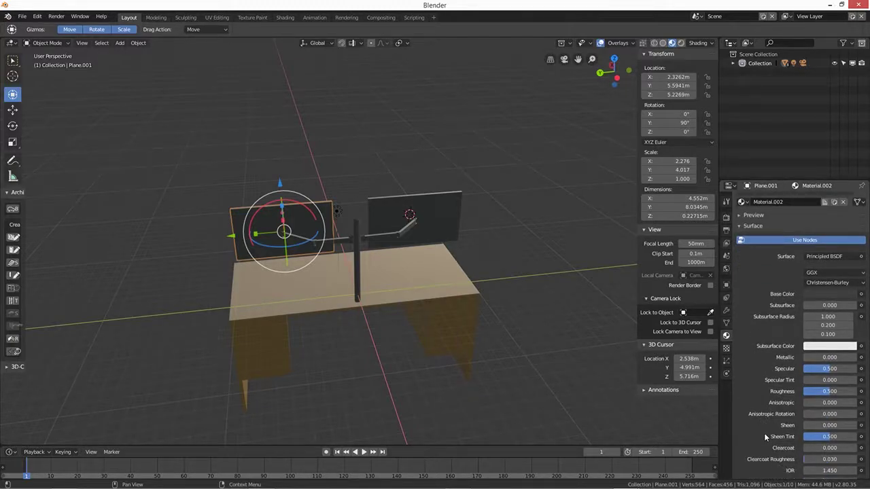
{"action": "scroll", "coordinate": [745, 363], "scroll_direction": "down", "scroll_amount": 2}
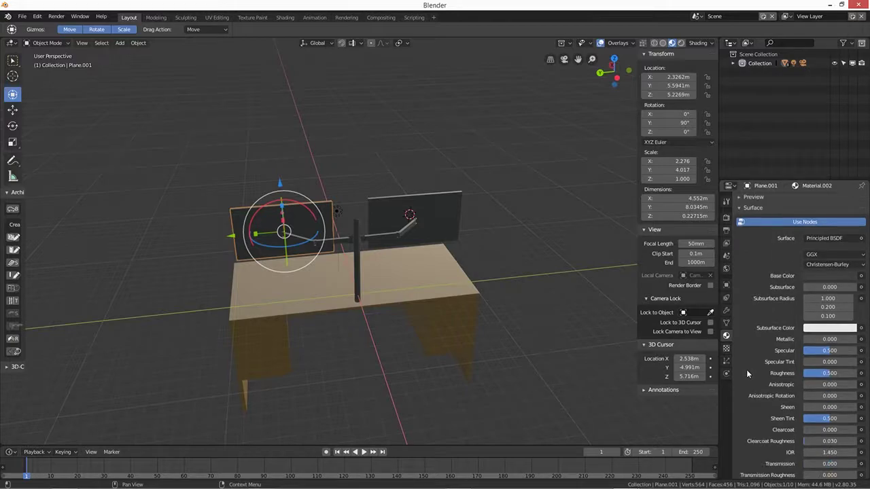
{"action": "scroll", "coordinate": [746, 374], "scroll_direction": "down", "scroll_amount": 1}
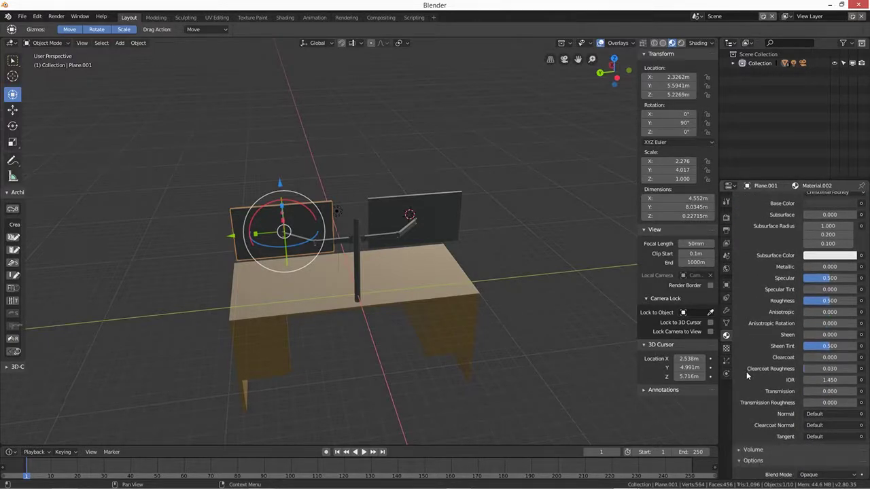
{"action": "scroll", "coordinate": [747, 379], "scroll_direction": "up", "scroll_amount": 2}
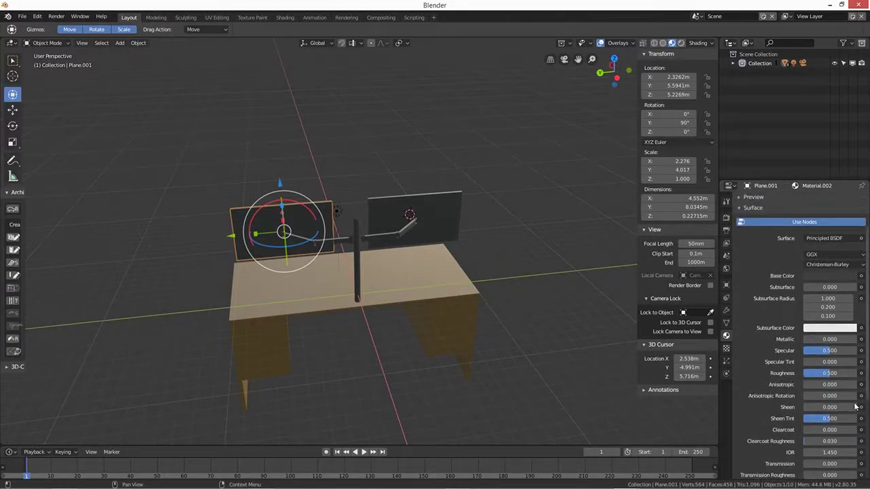
{"action": "left_click", "coordinate": [829, 373]}
{"action": "type", "text": "0.2"}
{"action": "key", "text": "Return"}
{"action": "left_click", "coordinate": [849, 239]}
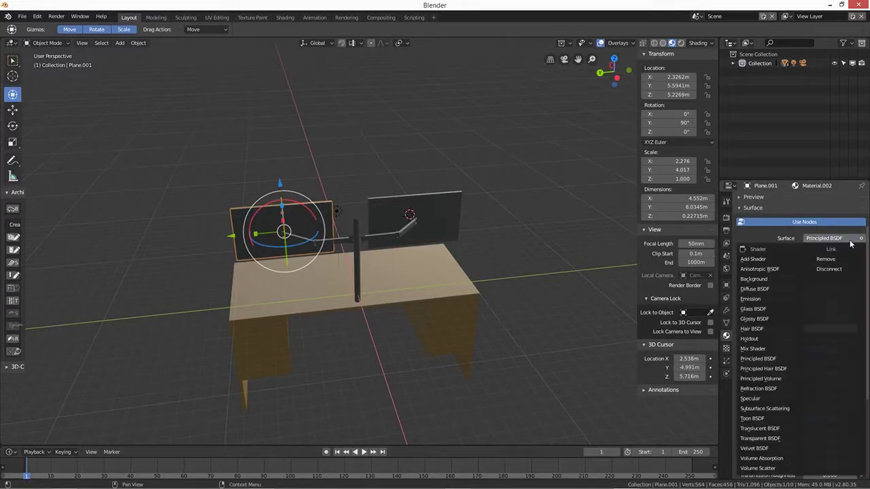
{"action": "left_click", "coordinate": [754, 319]}
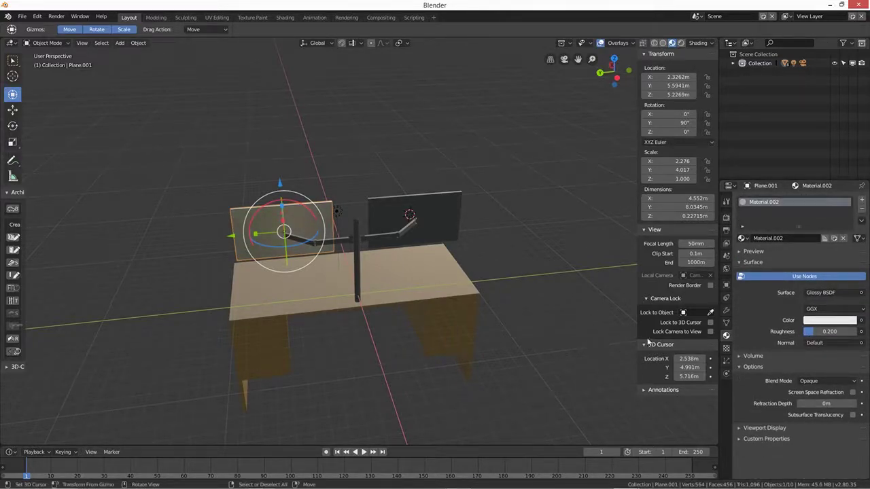
- Change the surface shader of the -Y side monitor panel's material to Glossy BSDF
{"action": "middle_click_drag", "start_coordinate": [457, 340], "coordinate": [465, 283]}
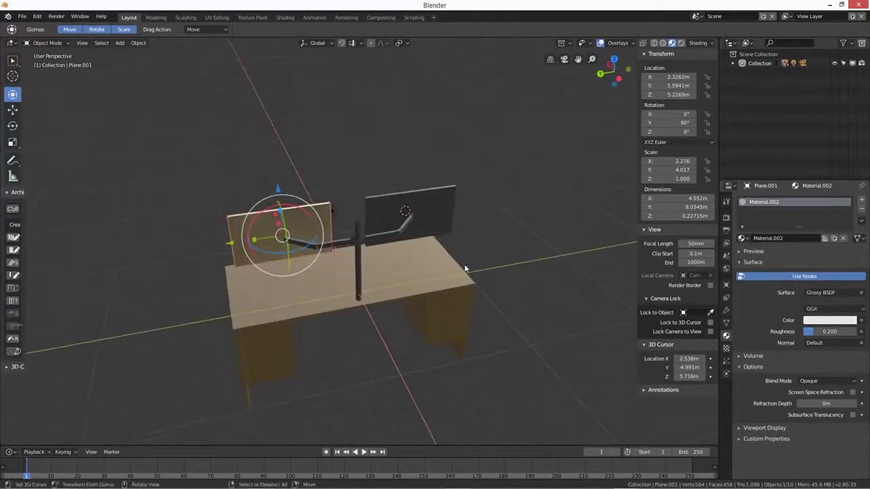
{"action": "left_click", "coordinate": [443, 214]}
{"action": "left_click", "coordinate": [825, 292]}
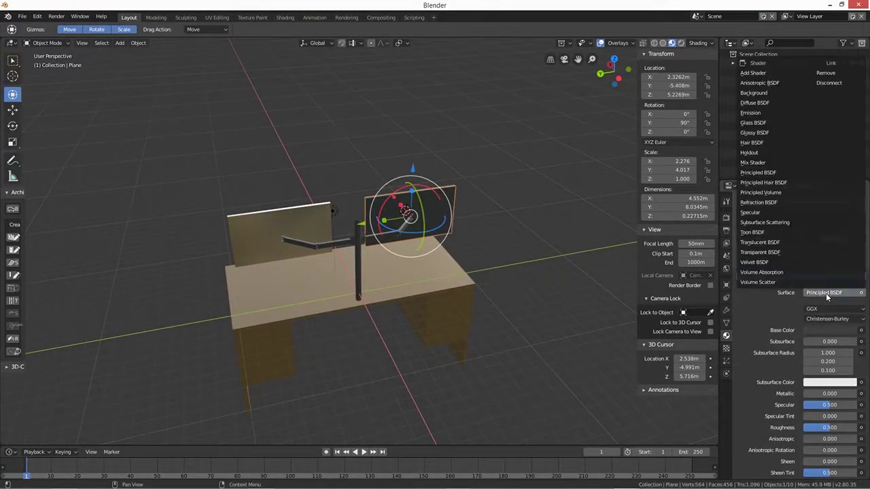
{"action": "left_click", "coordinate": [754, 133]}
- Add a second material with base color 464646 to the -Y side monitor and assign it to the front screen face
{"action": "middle_click_drag", "start_coordinate": [611, 319], "coordinate": [591, 325]}
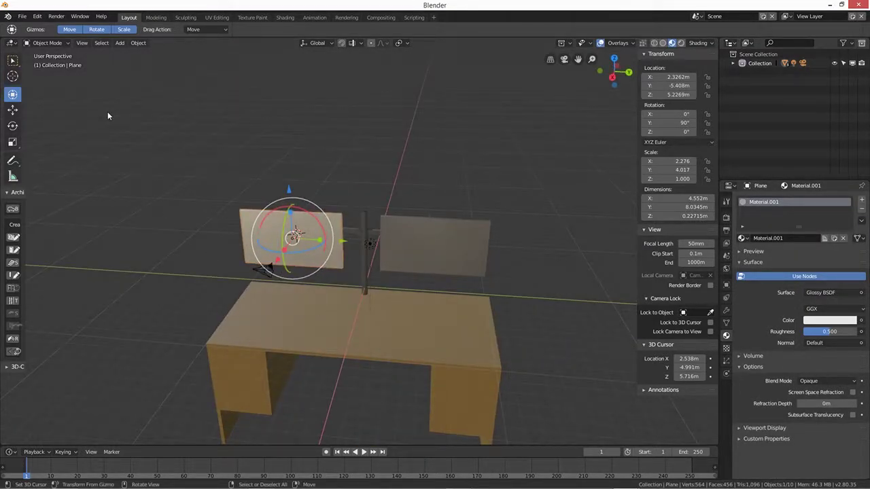
{"action": "key", "text": "Tab"}
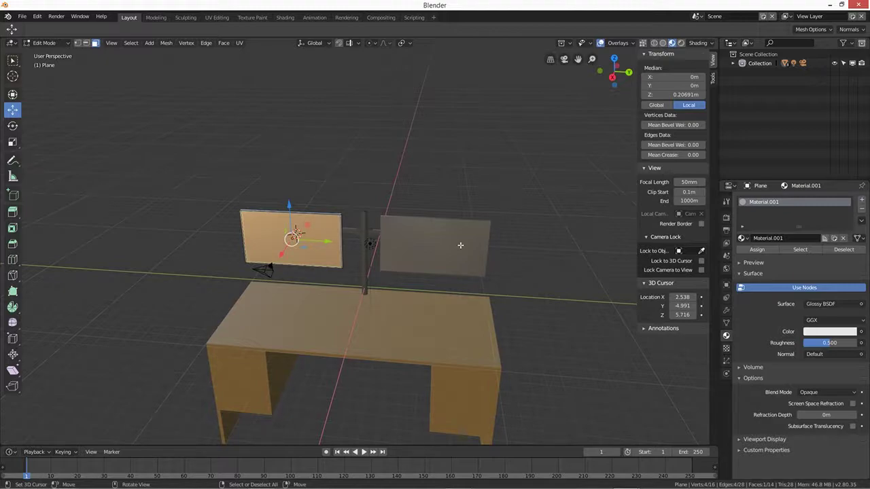
{"action": "left_click", "coordinate": [861, 200]}
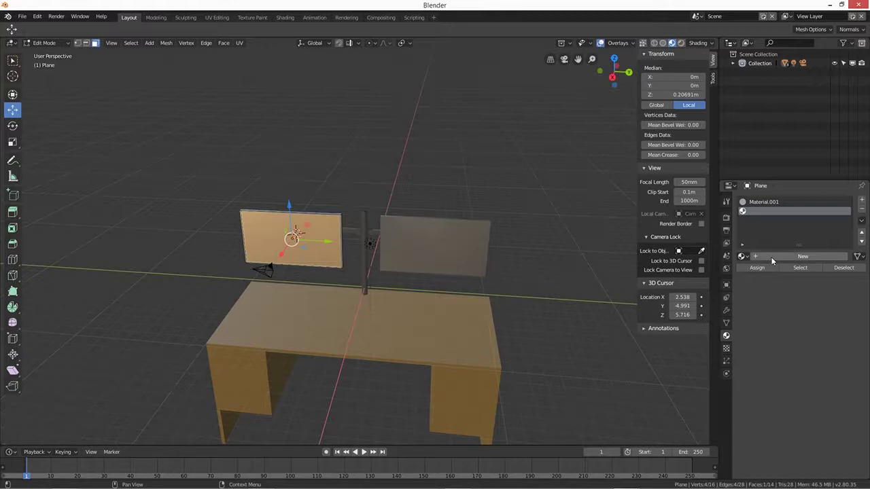
{"action": "left_click", "coordinate": [799, 256]}
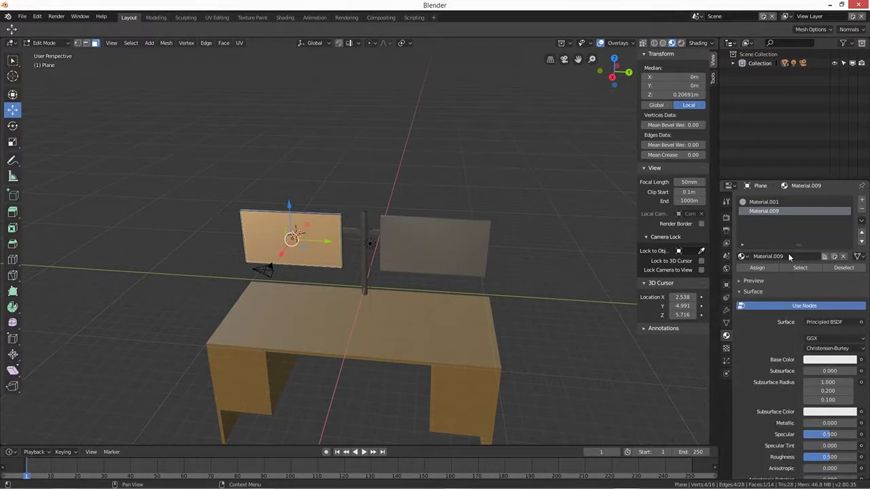
{"action": "left_click", "coordinate": [837, 360]}
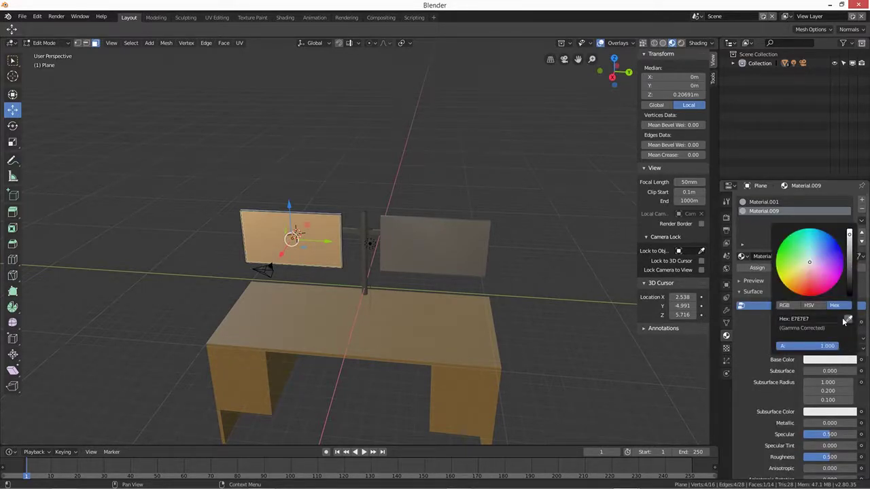
{"action": "left_click", "coordinate": [850, 280]}
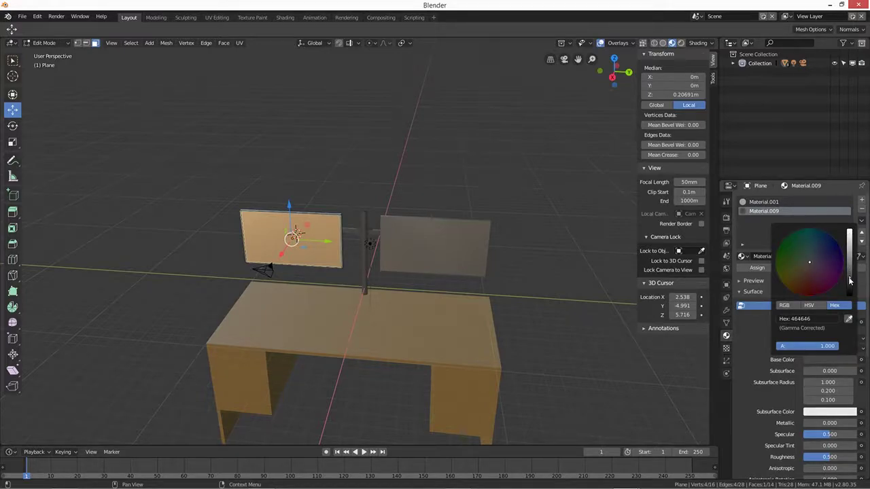
{"action": "right_click", "coordinate": [344, 284]}
{"action": "right_click", "coordinate": [322, 252]}
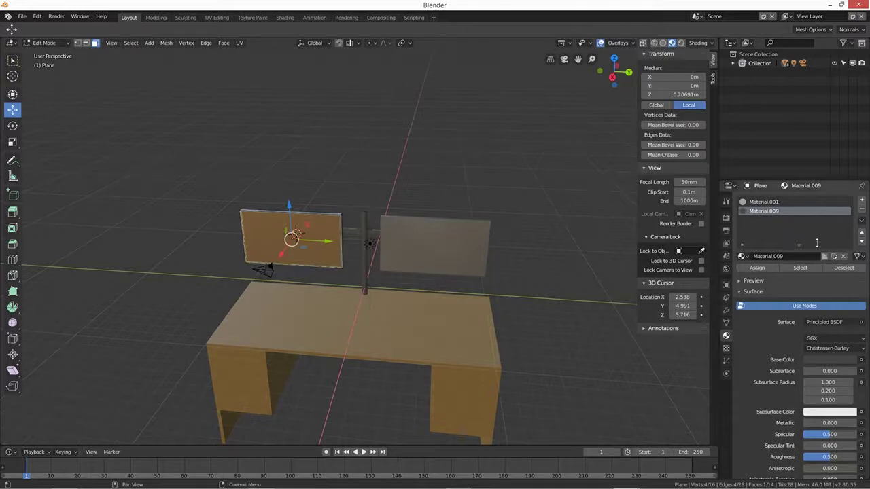
- Darken the base color of the -Y side monitor's screen material to 272727 and deselect the face
{"action": "left_click", "coordinate": [823, 361]}
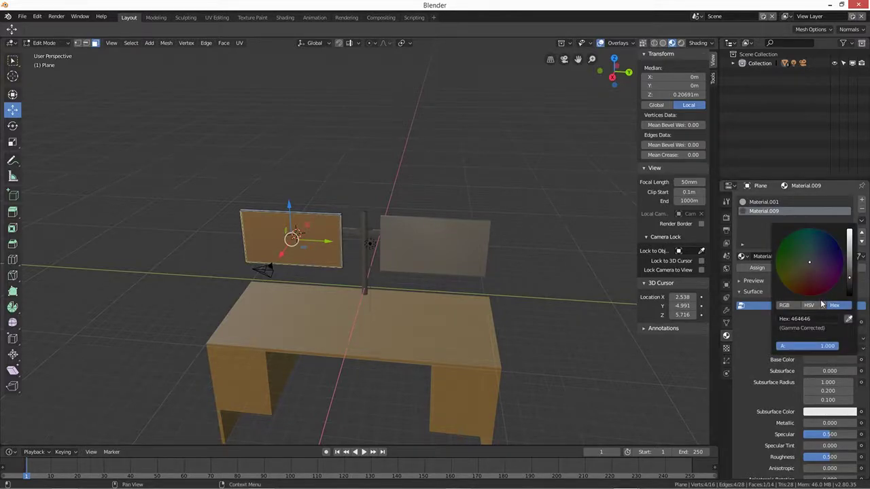
{"action": "left_click", "coordinate": [848, 291]}
{"action": "right_click", "coordinate": [417, 255]}
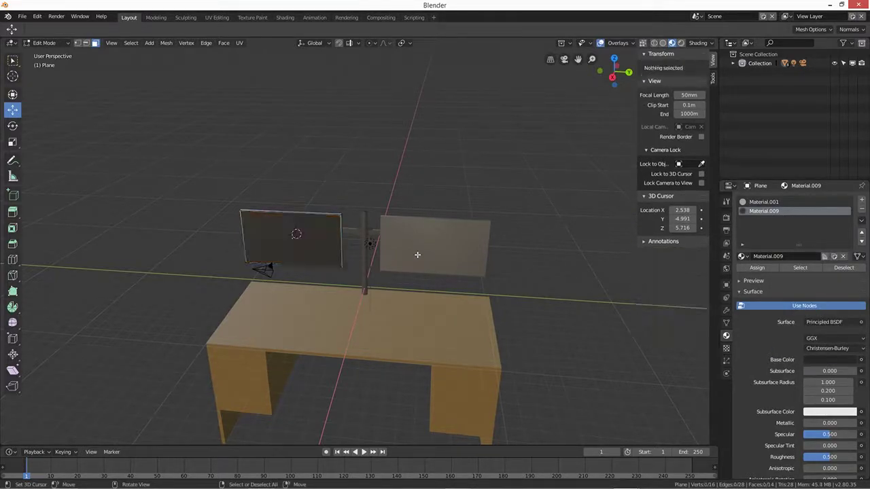
- Add a second material slot to the +Y side monitor, assign it to the front screen face and create a new material in it
{"action": "middle_click_drag", "start_coordinate": [353, 274], "coordinate": [292, 219]}
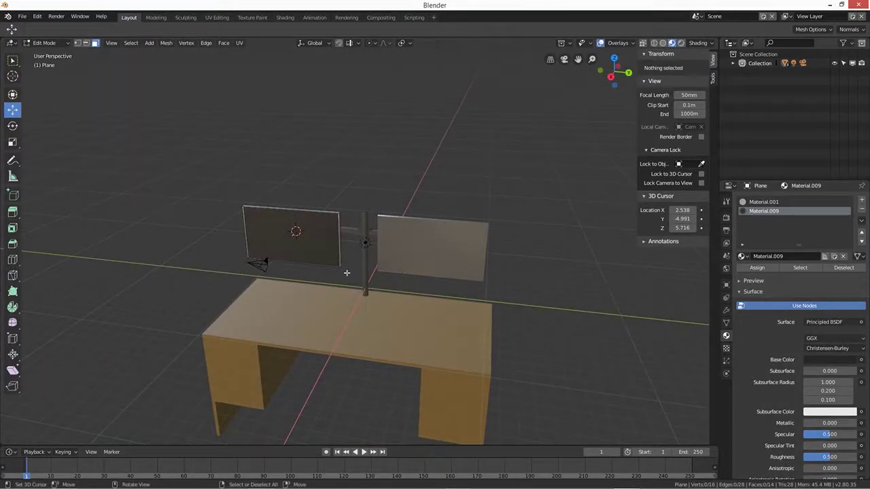
{"action": "scroll", "coordinate": [337, 279], "scroll_direction": "up", "scroll_amount": 4}
{"action": "middle_click_drag", "start_coordinate": [330, 281], "coordinate": [265, 240]}
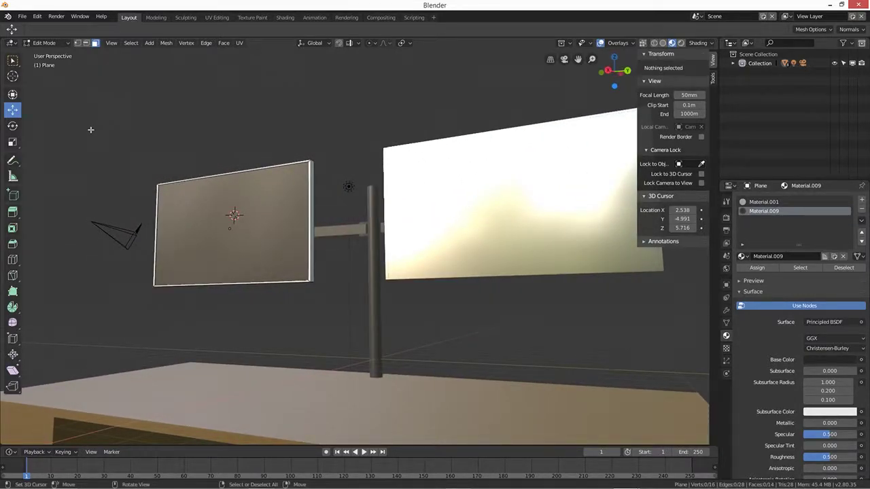
{"action": "key", "text": "Tab"}
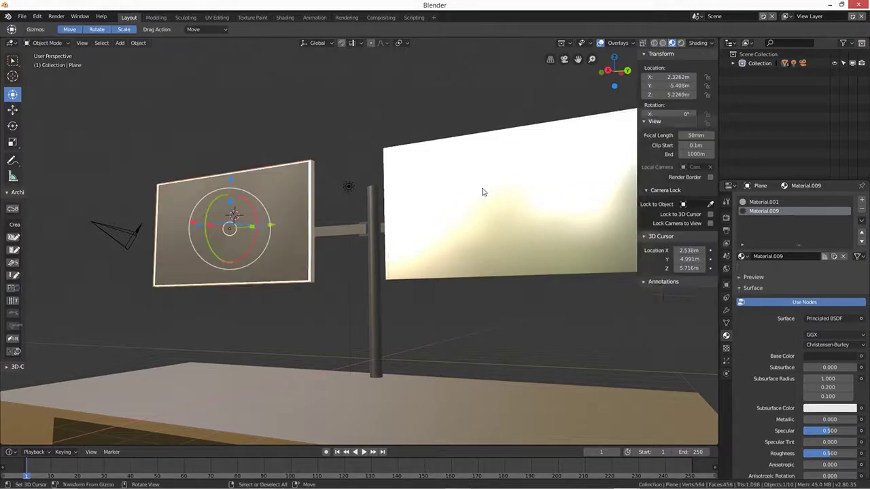
{"action": "left_click", "coordinate": [536, 179]}
{"action": "key", "text": "Tab"}
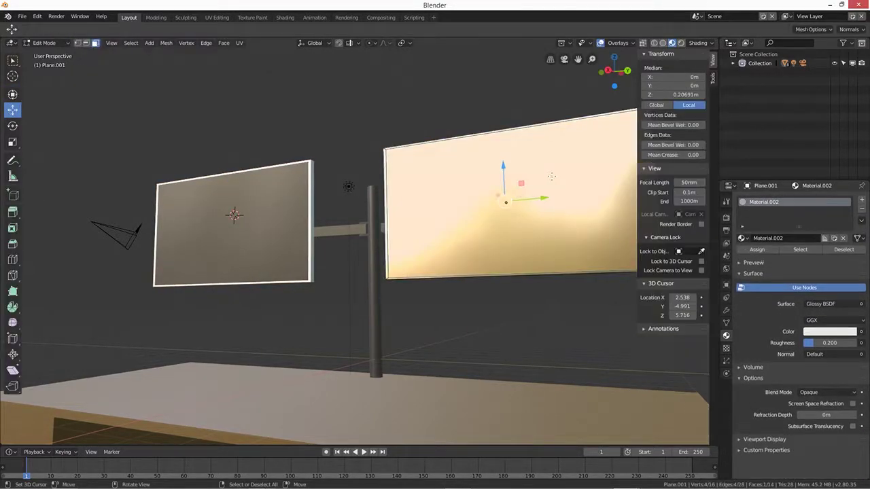
{"action": "middle_click_drag", "start_coordinate": [407, 215], "coordinate": [383, 228]}
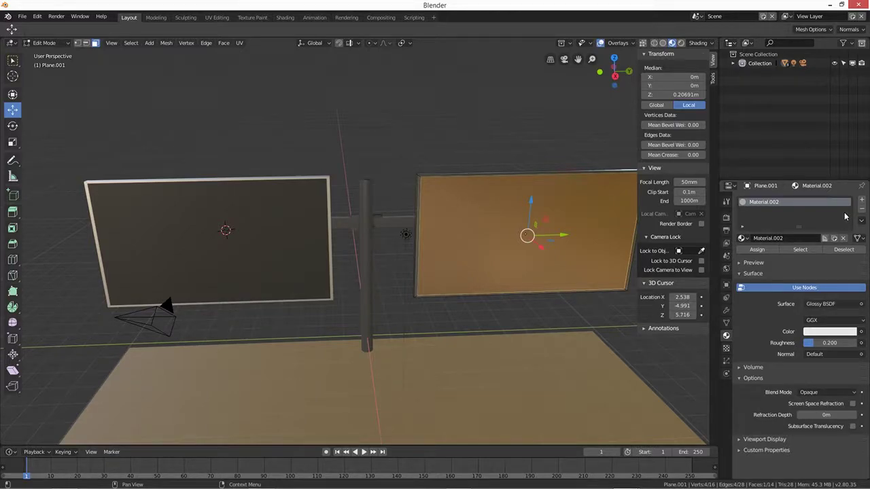
{"action": "left_click", "coordinate": [861, 199]}
{"action": "left_click", "coordinate": [757, 268]}
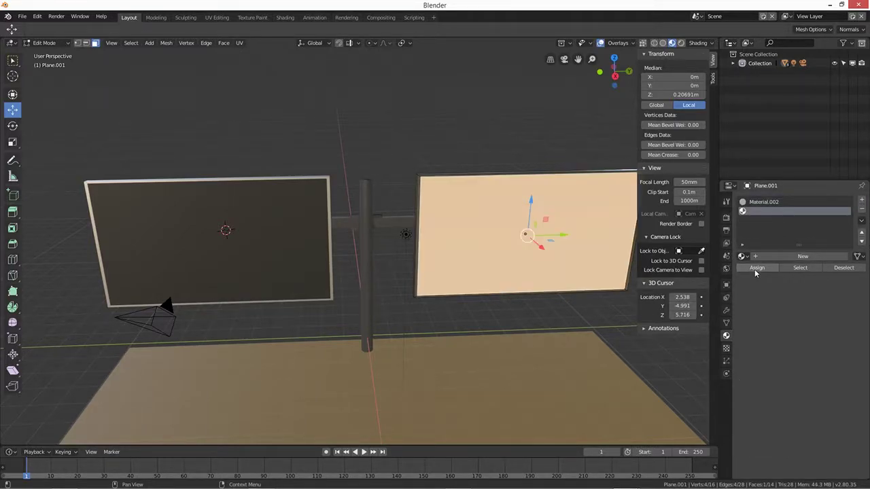
{"action": "left_click", "coordinate": [802, 256]}
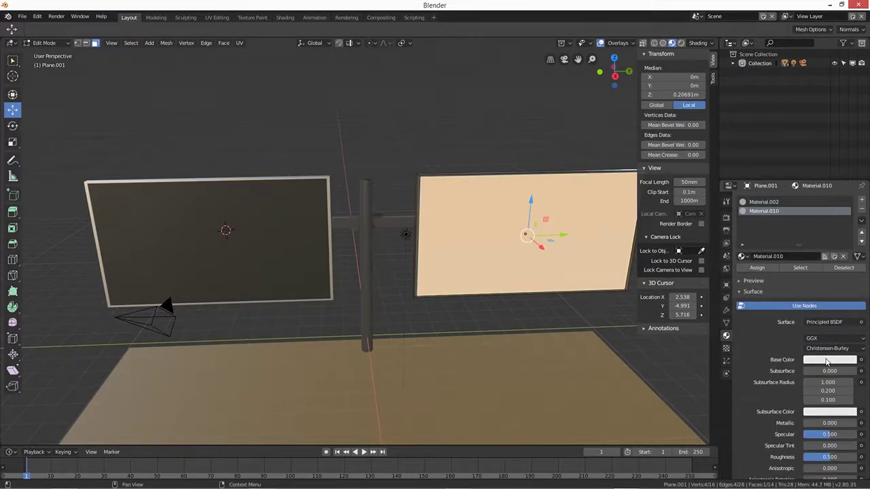
- Set the base color of the +Y side monitor's screen material to a dark grey
{"action": "left_click", "coordinate": [826, 362]}
{"action": "left_click", "coordinate": [850, 278]}
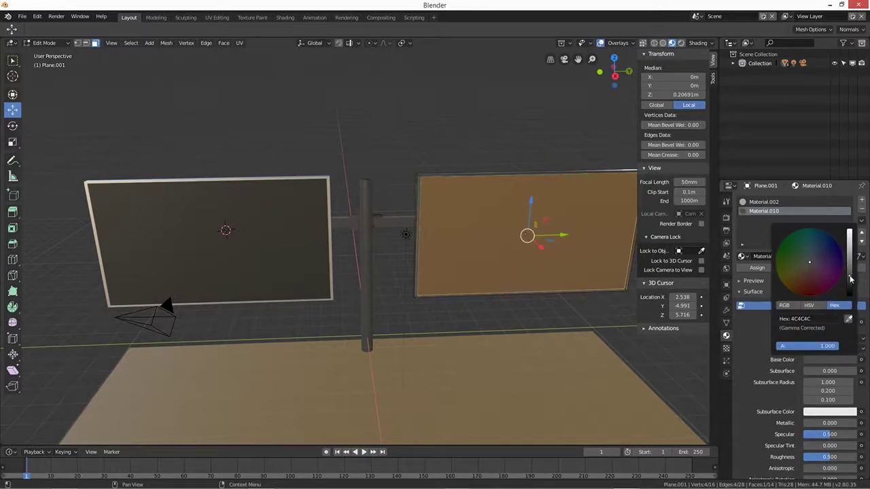
{"action": "left_click", "coordinate": [849, 286]}
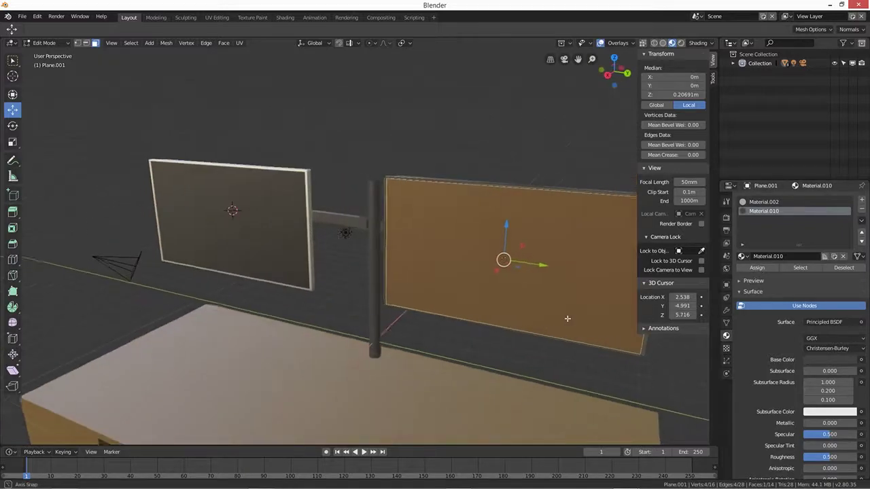
{"action": "middle_click_drag", "start_coordinate": [598, 320], "coordinate": [526, 342]}
{"action": "left_click", "coordinate": [509, 375]}
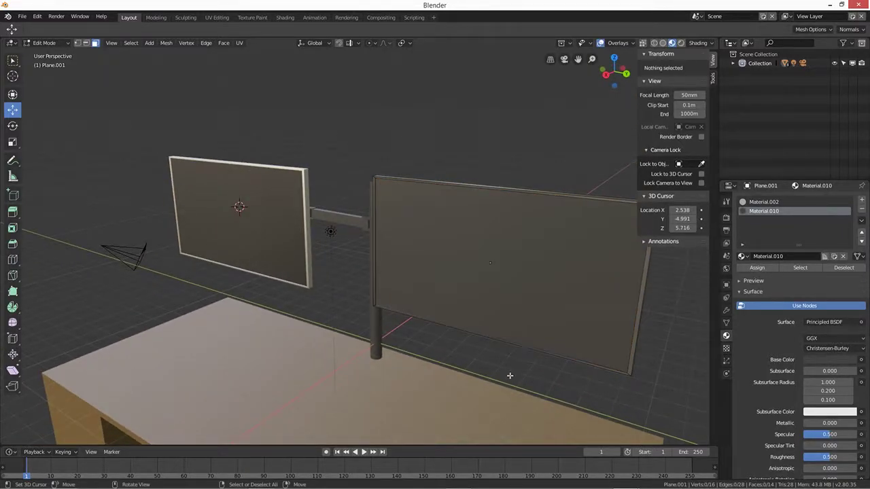
- Copy the hex base color 272727 from the -Y side monitor's screen material
{"action": "left_click", "coordinate": [527, 292]}
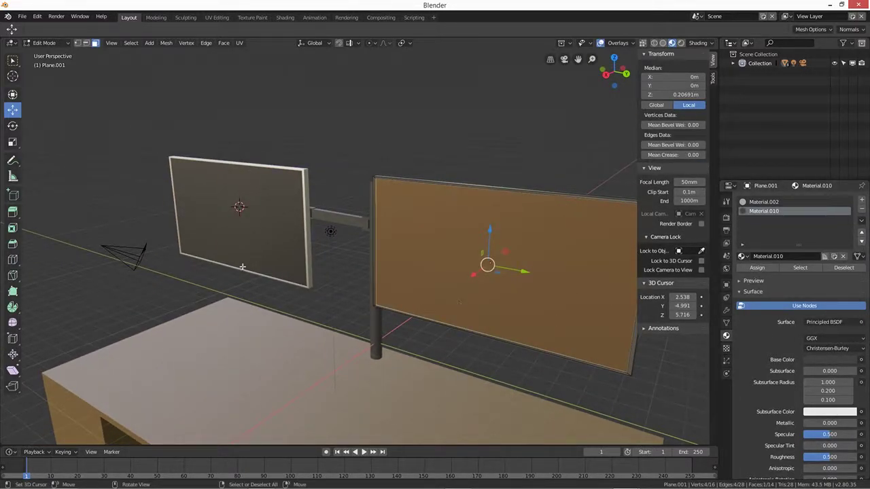
{"action": "key", "text": "Tab"}
{"action": "left_click", "coordinate": [283, 244]}
{"action": "key", "text": "Tab"}
{"action": "left_click", "coordinate": [288, 250]}
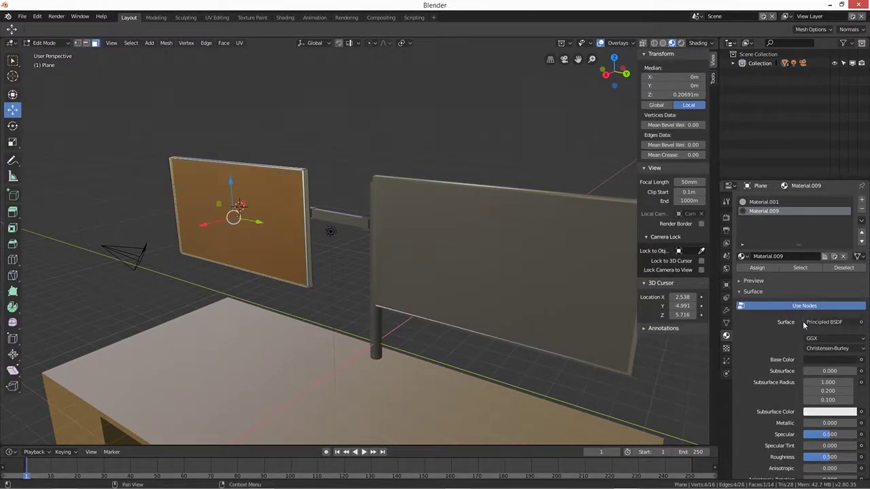
{"action": "left_click", "coordinate": [822, 359]}
{"action": "left_click", "coordinate": [822, 319]}
{"action": "key", "text": "ctrl+c"}
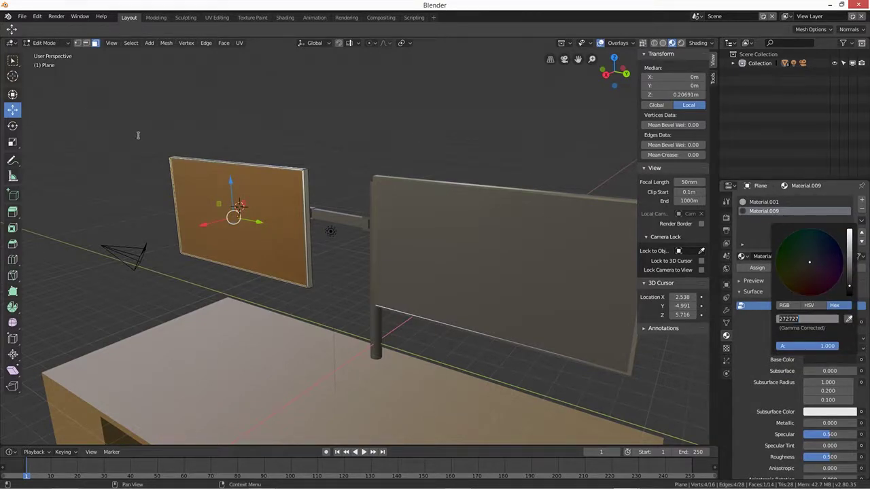
{"action": "key", "text": "Return"}
- Set the base color of the +Y side monitor's screen material to the copied hex 272727 and deselect the face
{"action": "key", "text": "Tab"}
{"action": "left_click", "coordinate": [449, 236]}
{"action": "key", "text": "Tab"}
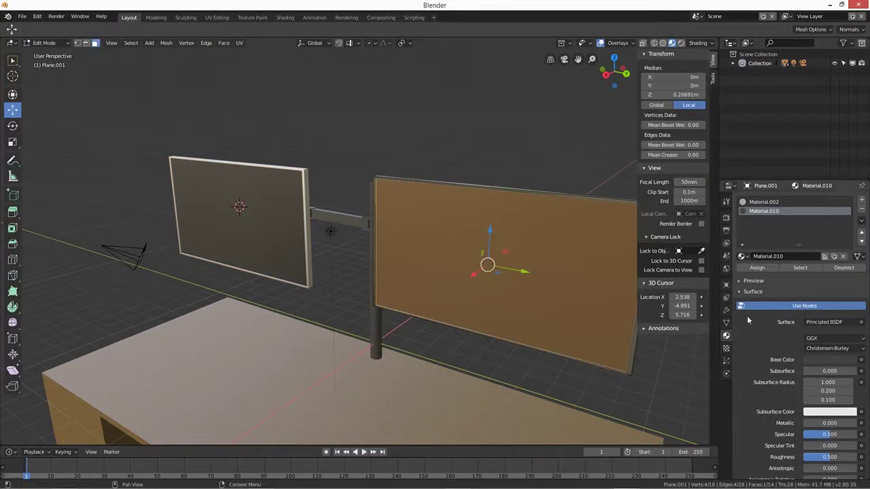
{"action": "left_click", "coordinate": [814, 357]}
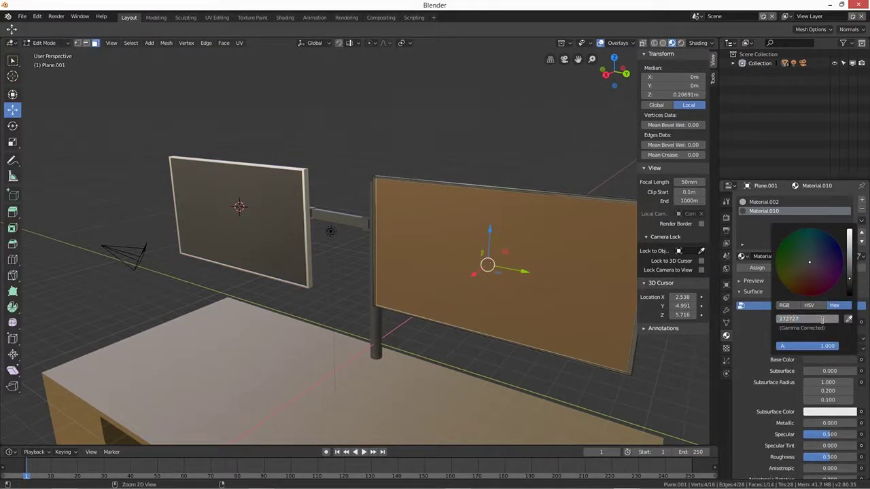
{"action": "key", "text": "Return"}
{"action": "key", "text": "alt+a"}
{"action": "middle_click_drag", "start_coordinate": [391, 354], "coordinate": [364, 269]}
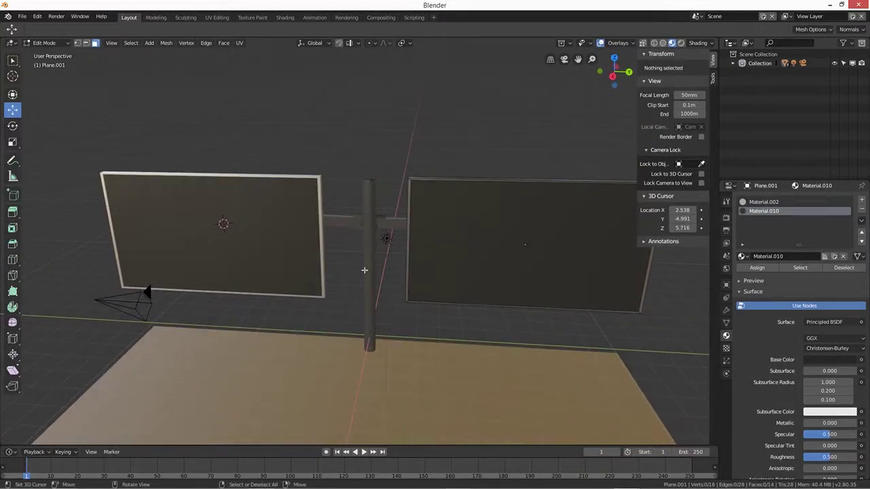
- Set the color of the -Y side monitor's glossy frame material to the copied hex 272727
{"action": "key", "text": "Tab"}
{"action": "left_click", "coordinate": [319, 189]}
{"action": "left_click", "coordinate": [769, 203]}
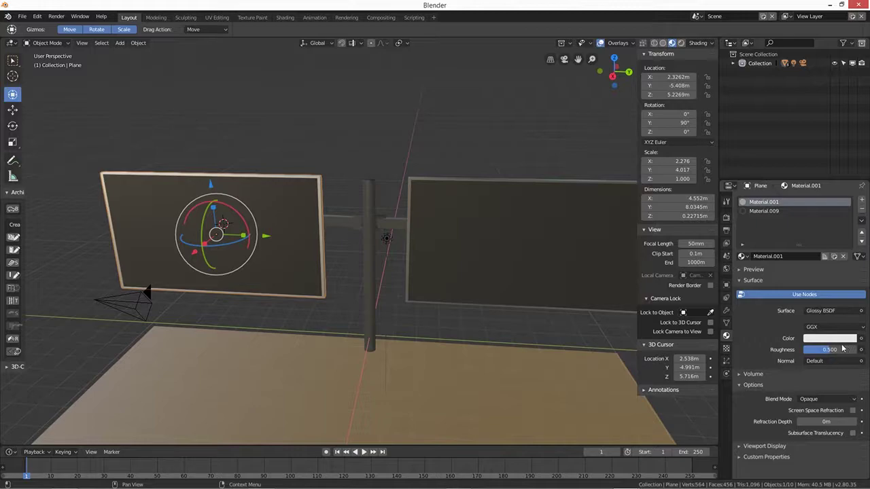
{"action": "left_click", "coordinate": [831, 339]}
{"action": "key", "text": "ctrl+v"}
{"action": "key", "text": "Return"}
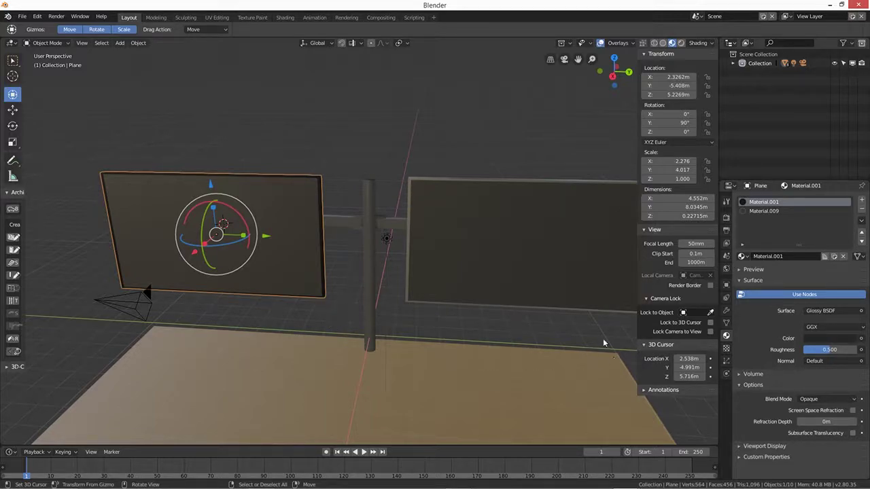
- Set the +Y side monitor's glossy frame color to the copied hex 272727 and place the 3D cursor on the desk top
{"action": "left_click", "coordinate": [412, 182]}
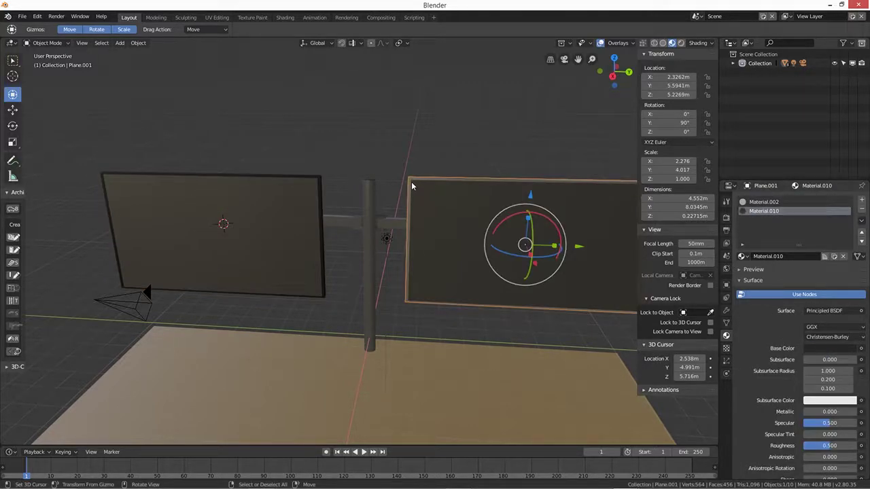
{"action": "left_click", "coordinate": [770, 203]}
{"action": "left_click", "coordinate": [835, 340]}
{"action": "left_click", "coordinate": [813, 300]}
{"action": "key", "text": "ctrl+v"}
{"action": "key", "text": "Return"}
{"action": "right_click", "coordinate": [424, 378], "text": "shift"}
{"action": "middle_click_drag", "start_coordinate": [424, 378], "coordinate": [187, 239]}
{"action": "middle_click_drag", "start_coordinate": [398, 285], "coordinate": [284, 260]}
- Adjust the roughness of the stand pole's material to about 0.418
{"action": "key", "text": "Tab"}
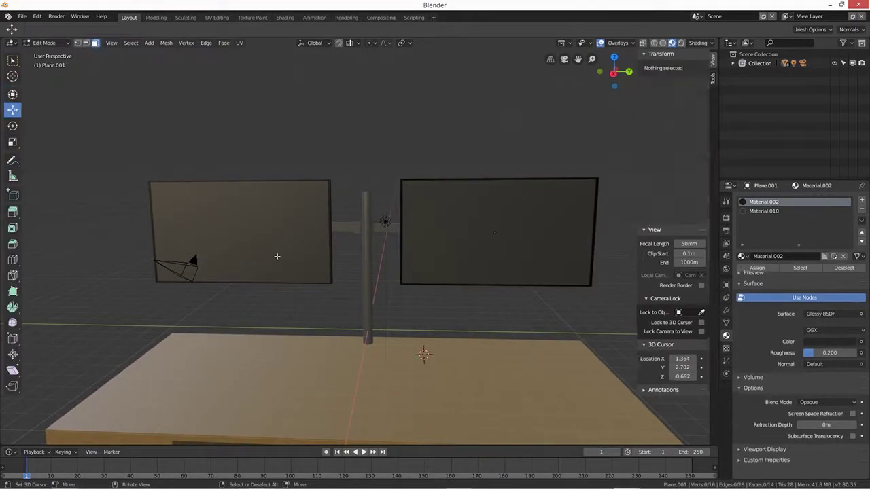
{"action": "key", "text": "Tab"}
{"action": "left_click", "coordinate": [367, 261]}
{"action": "left_click_drag", "start_coordinate": [828, 430], "coordinate": [812, 430]}
{"action": "mouse_move", "coordinate": [525, 359]}
{"action": "middle_mouse_down"}
{"action": "mouse_move", "coordinate": [460, 343]}
{"action": "mouse_move", "coordinate": [330, 340]}
{"action": "mouse_move", "coordinate": [337, 326]}
{"action": "mouse_move", "coordinate": [554, 386]}
{"action": "mouse_move", "coordinate": [516, 357]}
{"action": "middle_mouse_up"}
{"action": "left_click_drag", "start_coordinate": [813, 429], "coordinate": [828, 429]}
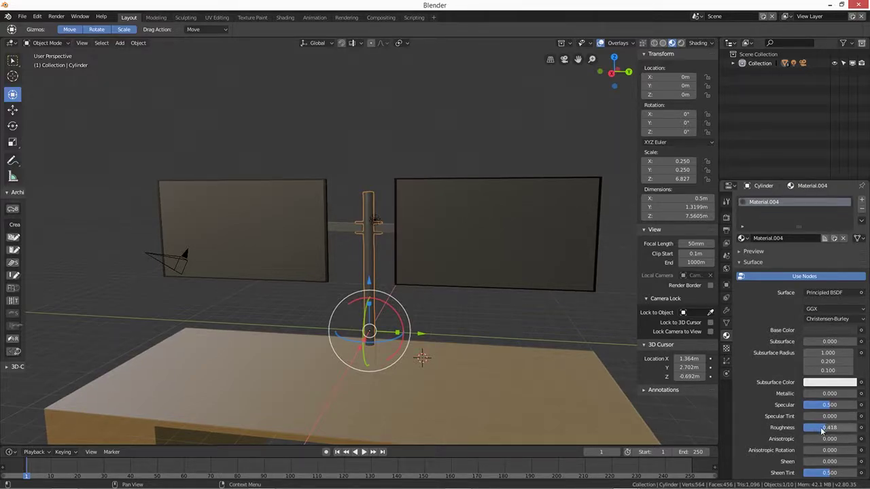
{"action": "scroll", "coordinate": [486, 369], "scroll_direction": "down", "scroll_amount": 3}
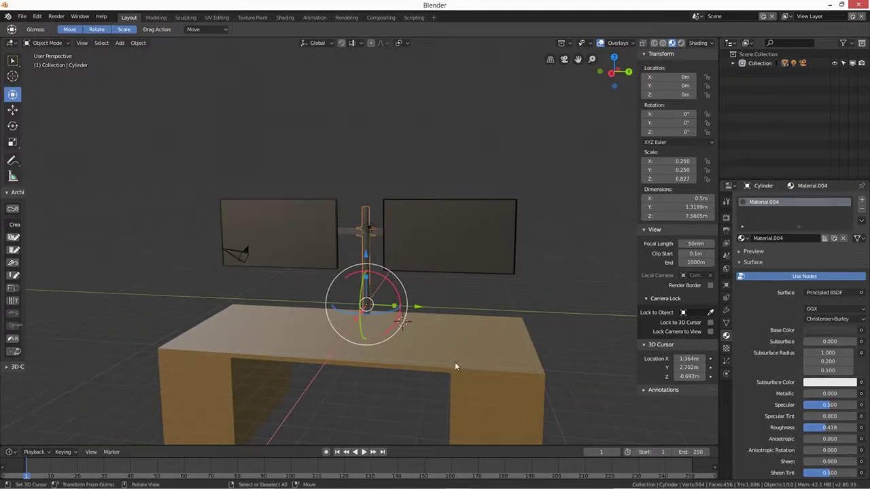
- Inspect the desk and monitors in rendered shading, and return to solid shading
{"action": "middle_click_drag", "start_coordinate": [464, 359], "coordinate": [403, 355]}
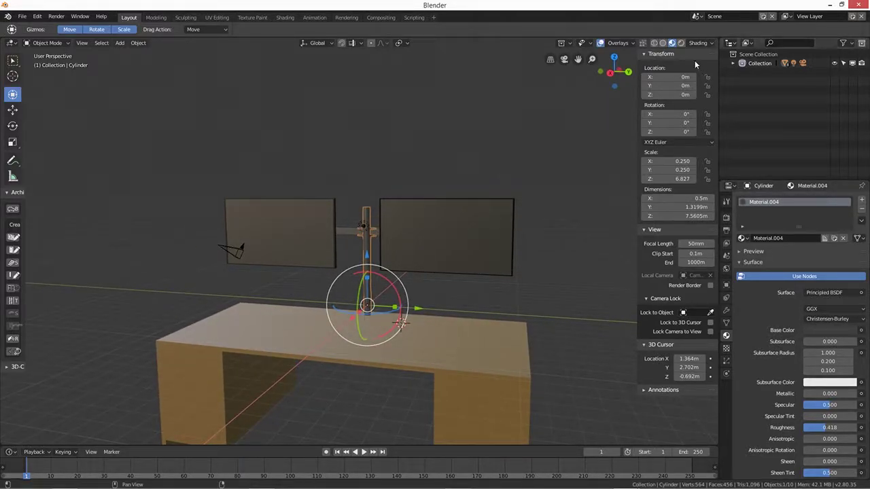
{"action": "left_click", "coordinate": [681, 43]}
{"action": "middle_click_drag", "start_coordinate": [462, 334], "coordinate": [430, 344]}
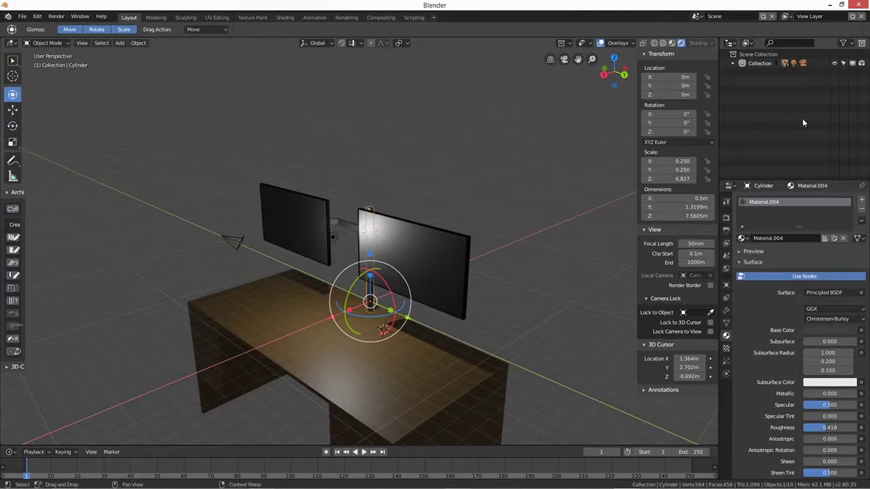
{"action": "left_click", "coordinate": [662, 43]}
{"action": "scroll", "coordinate": [411, 332], "scroll_direction": "down", "scroll_amount": 2}
{"action": "middle_click_drag", "start_coordinate": [410, 332], "coordinate": [423, 345]}
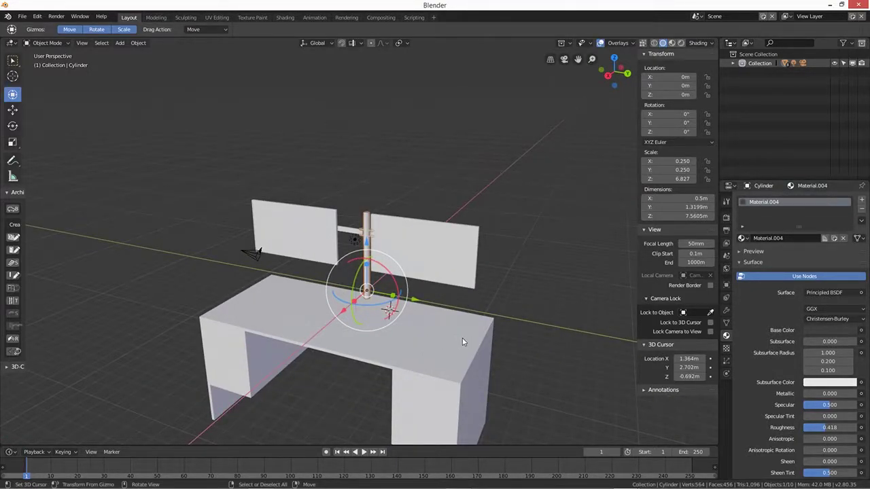
- Add a plane at the 3D cursor and lower it to the desk's feet, at about Z -12.58 m
{"action": "key", "text": "shift"}
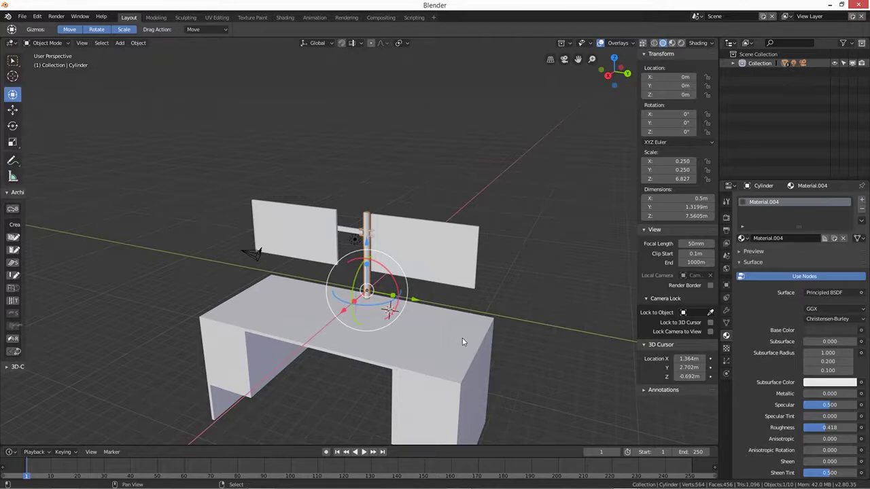
{"action": "key", "text": "shift+a"}
{"action": "mouse_move", "coordinate": [465, 208]}
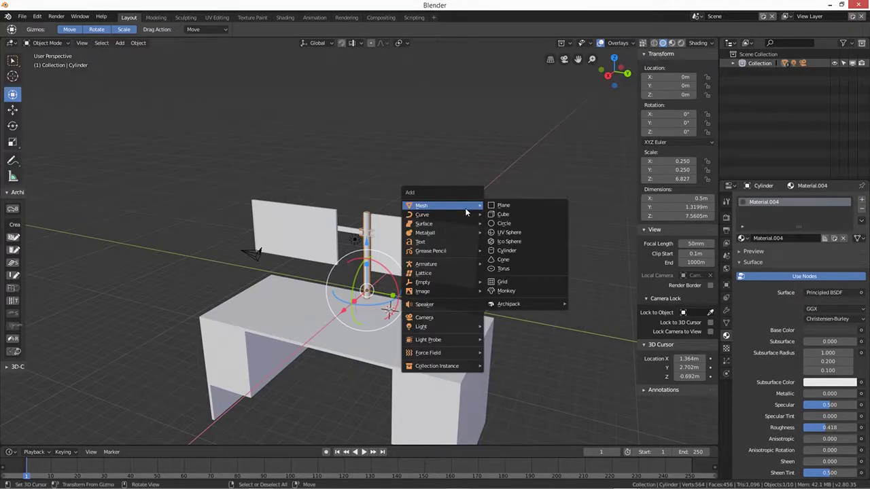
{"action": "left_click", "coordinate": [506, 207]}
{"action": "scroll", "coordinate": [469, 319], "scroll_direction": "down", "scroll_amount": 4}
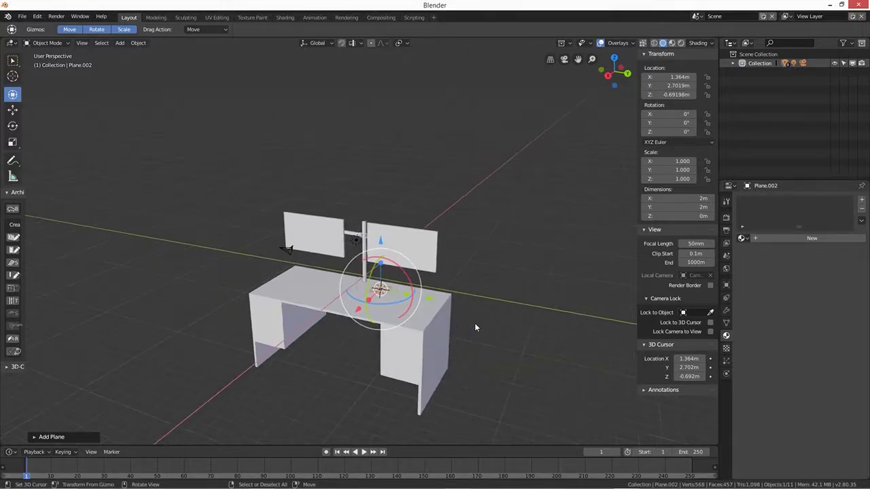
{"action": "scroll", "coordinate": [458, 320], "scroll_direction": "up", "scroll_amount": 1}
{"action": "left_click", "coordinate": [13, 111]}
{"action": "left_click_drag", "start_coordinate": [381, 255], "coordinate": [385, 345]}
{"action": "middle_click_drag", "start_coordinate": [395, 412], "coordinate": [333, 399]}
- Scale the plane along X and Y into a floor of about 96.3 by 121.3 m
{"action": "left_click", "coordinate": [12, 143]}
{"action": "left_click_drag", "start_coordinate": [338, 404], "coordinate": [85, 188]}
{"action": "left_click_drag", "start_coordinate": [392, 406], "coordinate": [478, 197]}
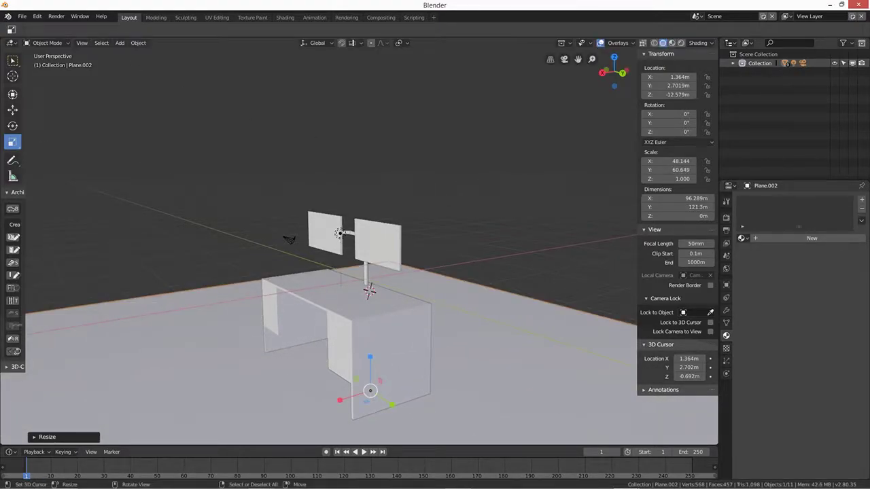
- Shift the floor plane under the desk to about X 17.33 m and Y -9.49 m
{"action": "left_click", "coordinate": [12, 109]}
{"action": "left_click_drag", "start_coordinate": [333, 401], "coordinate": [235, 430]}
{"action": "middle_click_drag", "start_coordinate": [336, 428], "coordinate": [396, 432]}
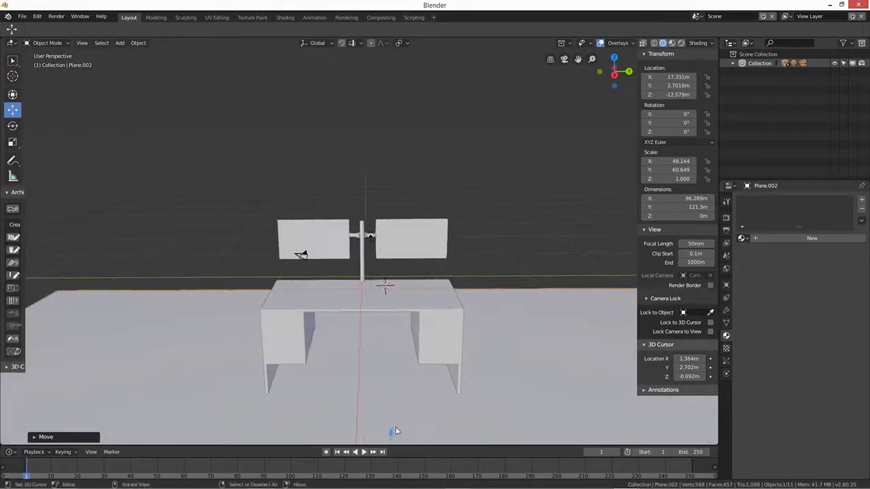
{"action": "scroll", "coordinate": [401, 421], "scroll_direction": "down", "scroll_amount": 3}
{"action": "left_click_drag", "start_coordinate": [413, 361], "coordinate": [350, 367]}
{"action": "middle_click_drag", "start_coordinate": [434, 381], "coordinate": [413, 380]}
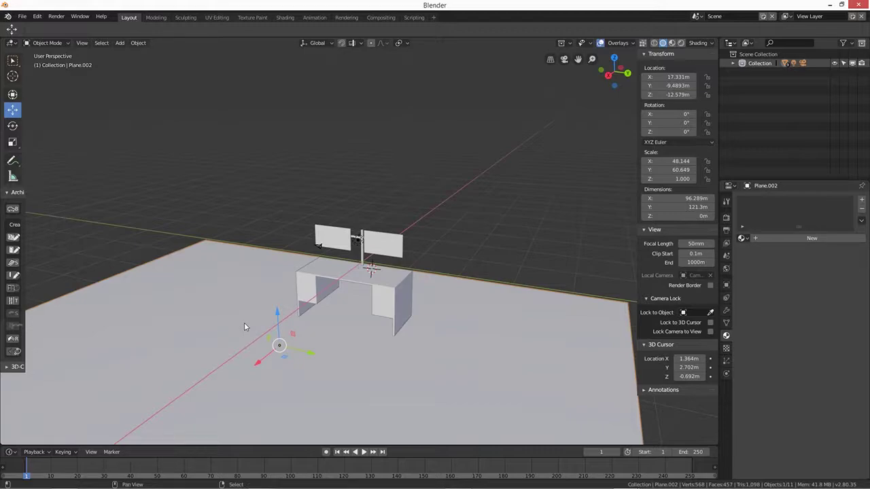
- Duplicate the floor plane up to about Z 10.84 m and rotate the copy to 90° about Y as a wall
{"action": "key", "text": "shift+d"}
{"action": "key", "text": "z"}
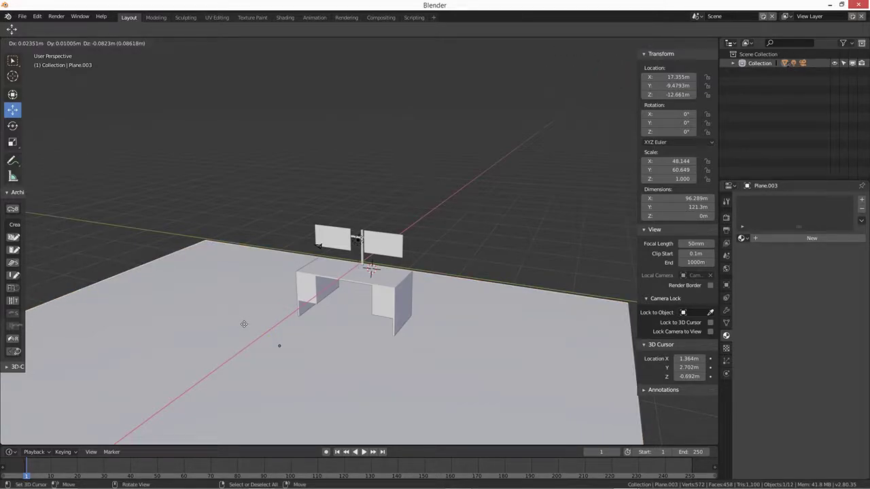
{"action": "left_click", "coordinate": [246, 203]}
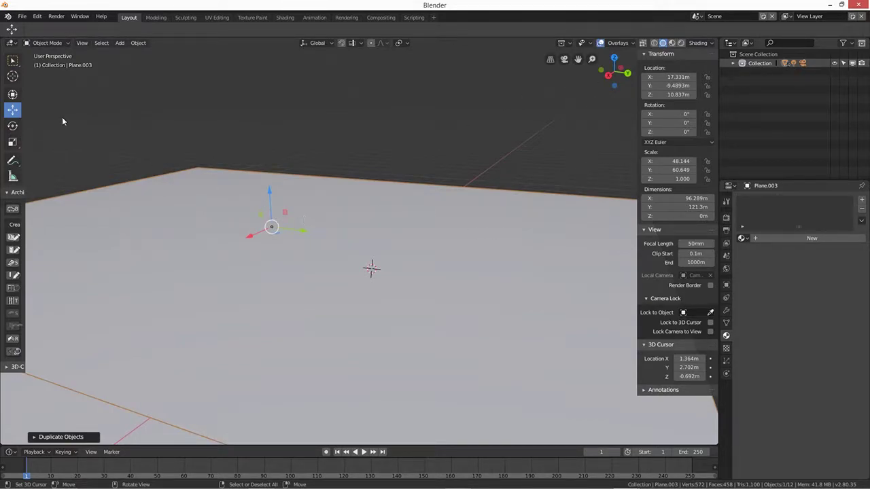
{"action": "left_click", "coordinate": [12, 127]}
{"action": "left_click_drag", "start_coordinate": [254, 219], "coordinate": [622, 131]}
{"action": "left_click", "coordinate": [679, 124]}
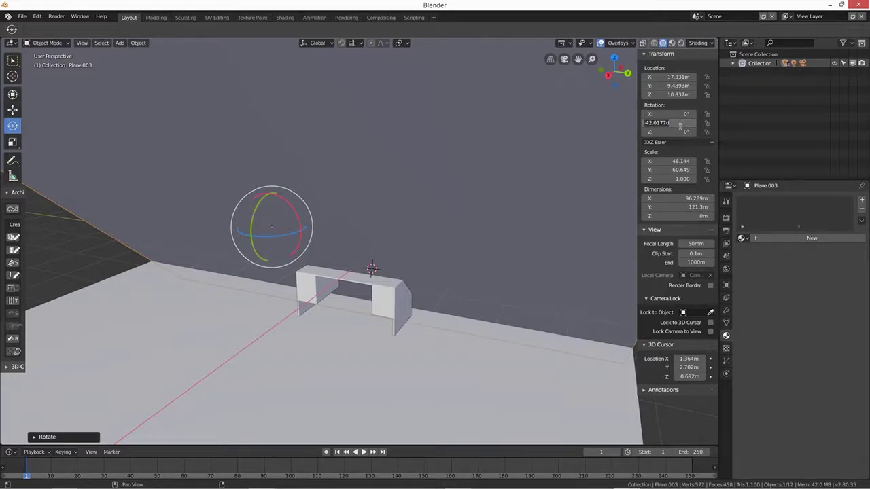
{"action": "type", "text": "90"}
{"action": "key", "text": "Return"}
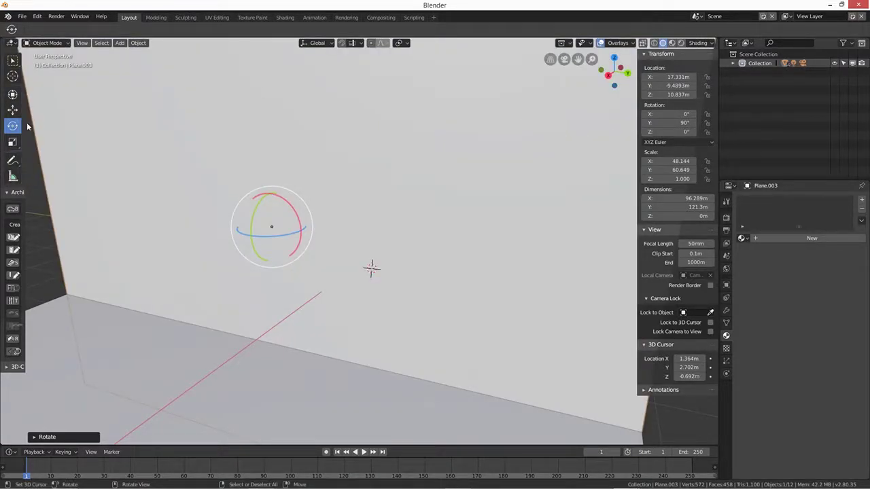
- Move the upright wall plane behind the desk to about X -2.71 m
{"action": "left_click", "coordinate": [13, 110]}
{"action": "left_click_drag", "start_coordinate": [259, 240], "coordinate": [318, 245]}
{"action": "left_click_drag", "start_coordinate": [315, 208], "coordinate": [307, 213]}
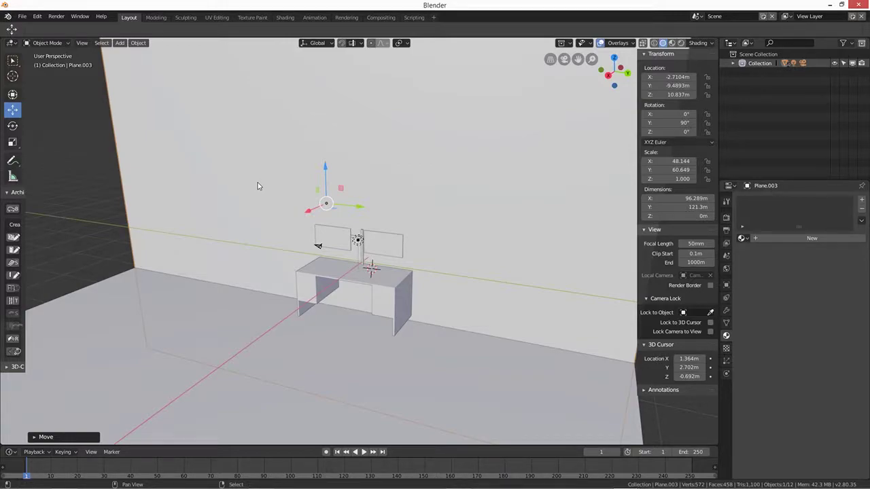
- Duplicate the back wall to about Y -52.15 m and rotate the copy about X by roughly 99° as a side wall
{"action": "key", "text": "shift+d"}
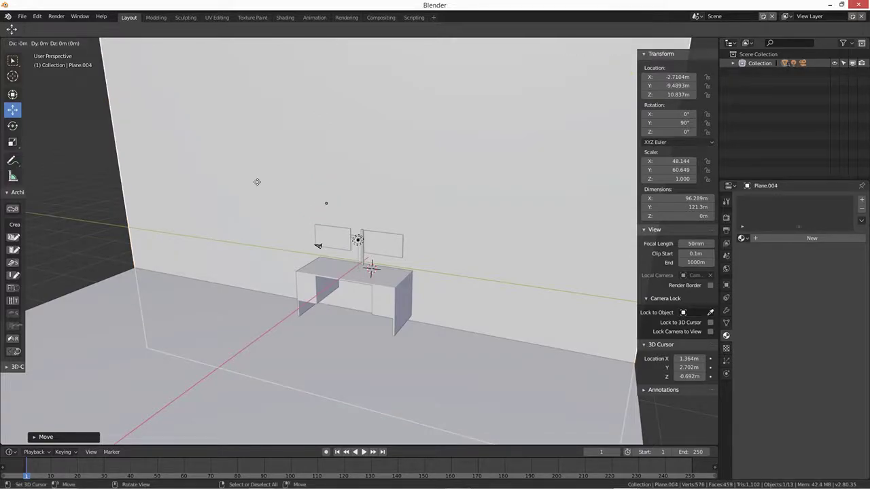
{"action": "left_click", "coordinate": [103, 180]}
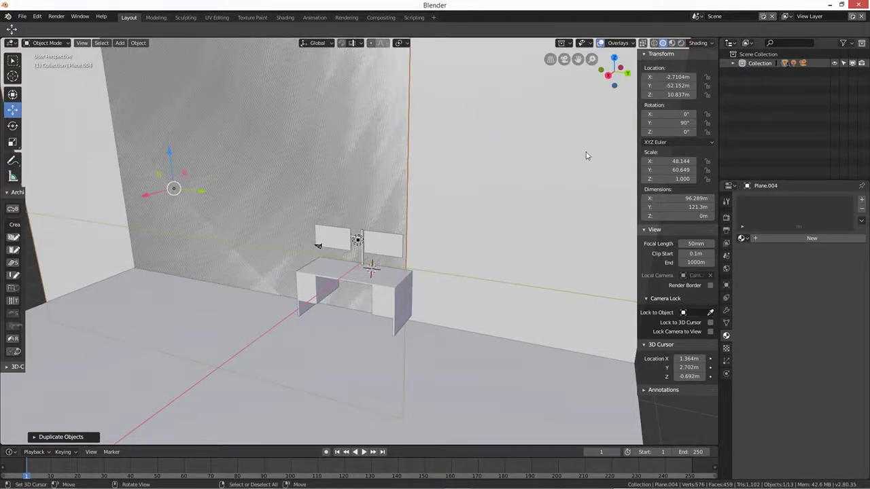
{"action": "left_click", "coordinate": [13, 126]}
{"action": "mouse_move", "coordinate": [188, 215]}
{"action": "left_mouse_down"}
{"action": "mouse_move", "coordinate": [201, 198]}
{"action": "mouse_move", "coordinate": [197, 204]}
{"action": "left_mouse_up"}
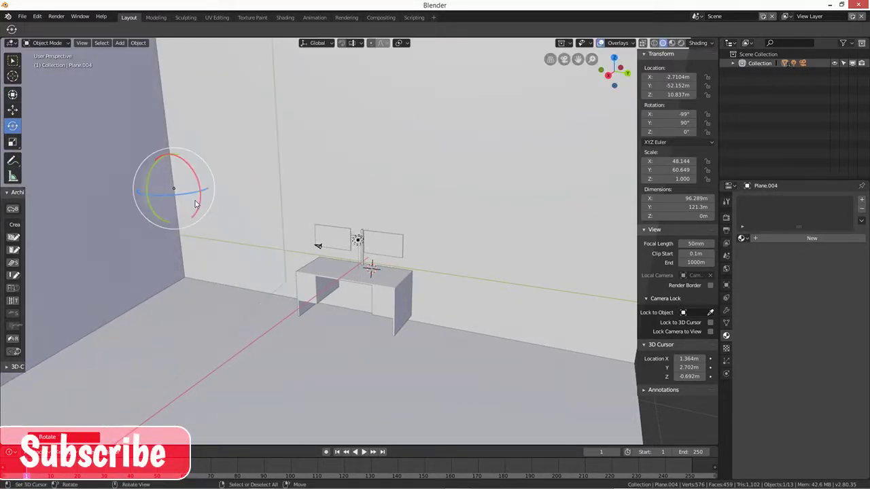
- Move the side wall closer to the desk, to about X 25.2 m and Y -30.2 m
{"action": "left_click", "coordinate": [12, 110]}
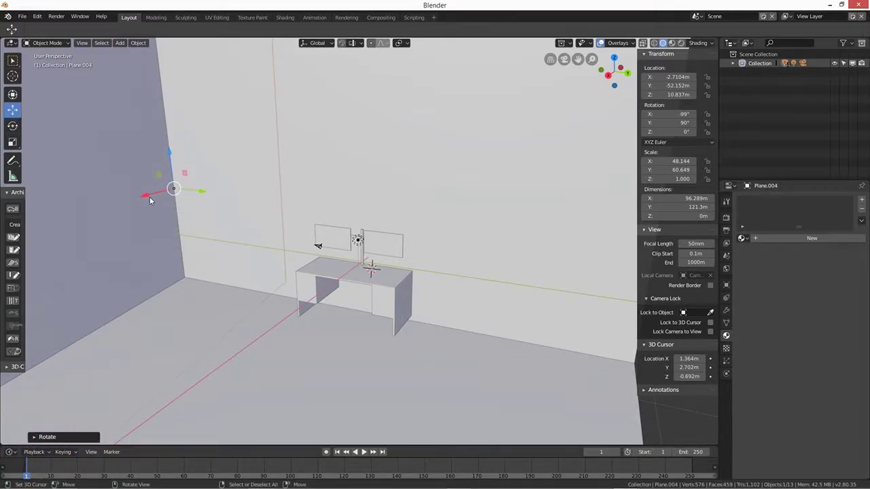
{"action": "left_click_drag", "start_coordinate": [150, 200], "coordinate": [175, 230]}
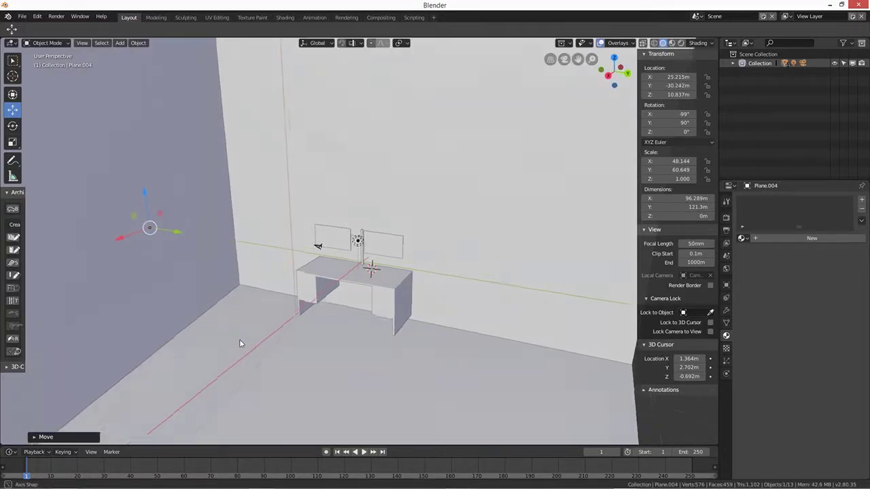
{"action": "scroll", "coordinate": [240, 342], "scroll_direction": "down", "scroll_amount": 6}
{"action": "middle_click_drag", "start_coordinate": [241, 355], "coordinate": [316, 374]}
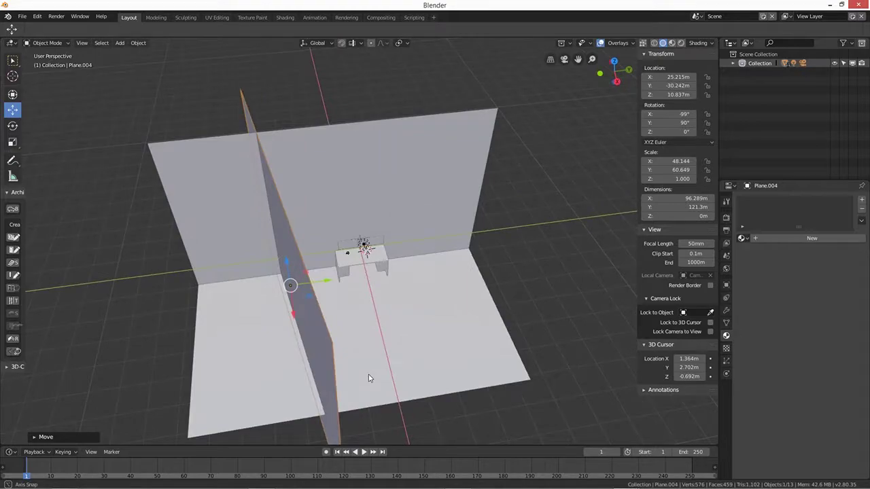
- Set the side wall's X rotation to 90° so it stands square to the back wall
{"action": "left_click", "coordinate": [680, 117]}
{"action": "type", "text": "90"}
{"action": "key", "text": "Return"}
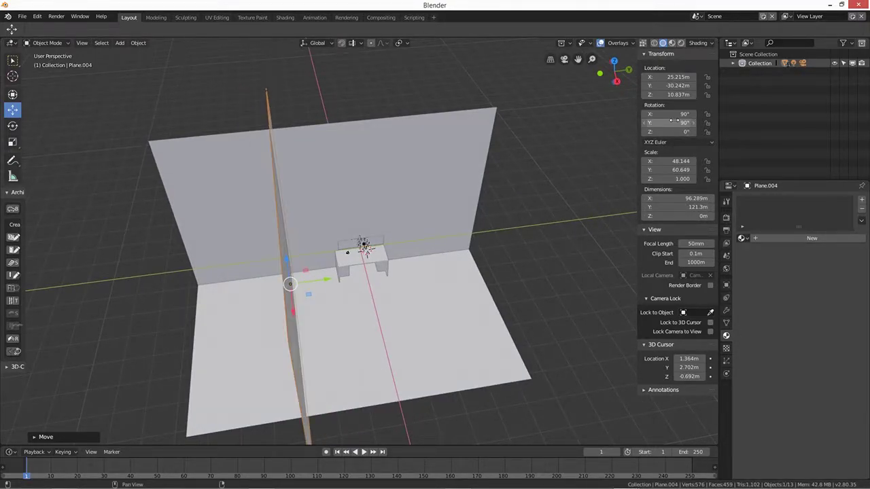
{"action": "middle_click_drag", "start_coordinate": [406, 334], "coordinate": [392, 302]}
{"action": "scroll", "coordinate": [382, 297], "scroll_direction": "up", "scroll_amount": 4}
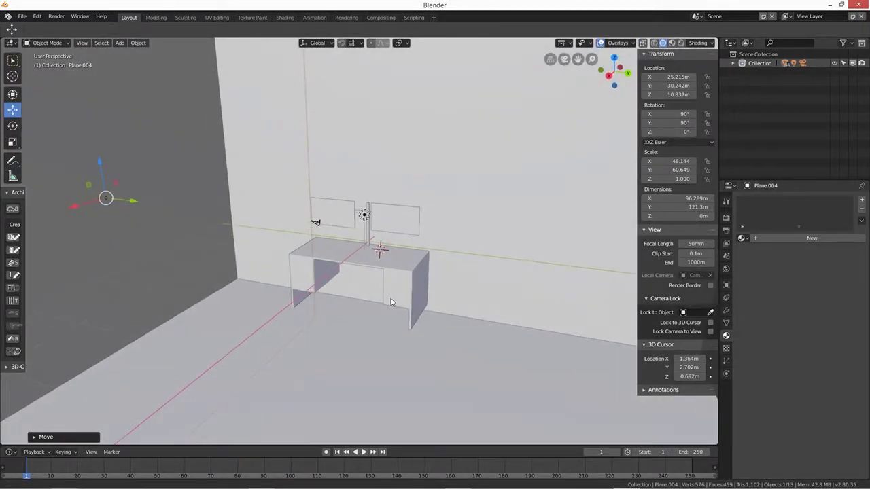
{"action": "scroll", "coordinate": [409, 302], "scroll_direction": "up", "scroll_amount": 2}
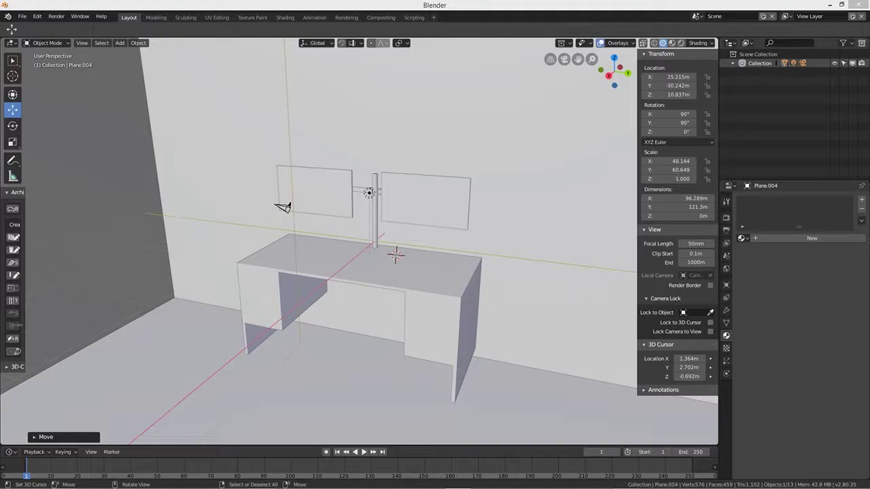
- Bring in the second Blender window, return to the desk scene and paste the copied objects into it
{"action": "left_click_drag", "start_coordinate": [0, 25], "coordinate": [0, 12]}
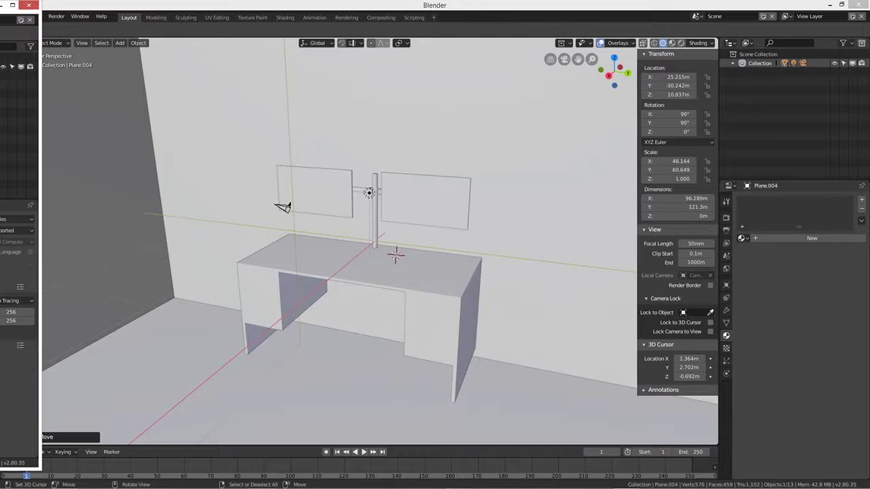
{"action": "left_click_drag", "start_coordinate": [0, 7], "coordinate": [337, 7]}
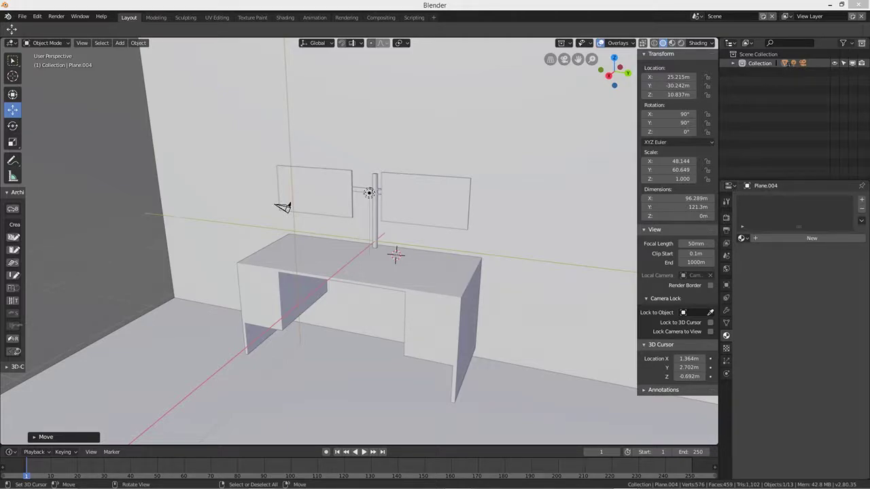
{"action": "left_click", "coordinate": [169, 7]}
{"action": "key", "text": "ctrl+v"}
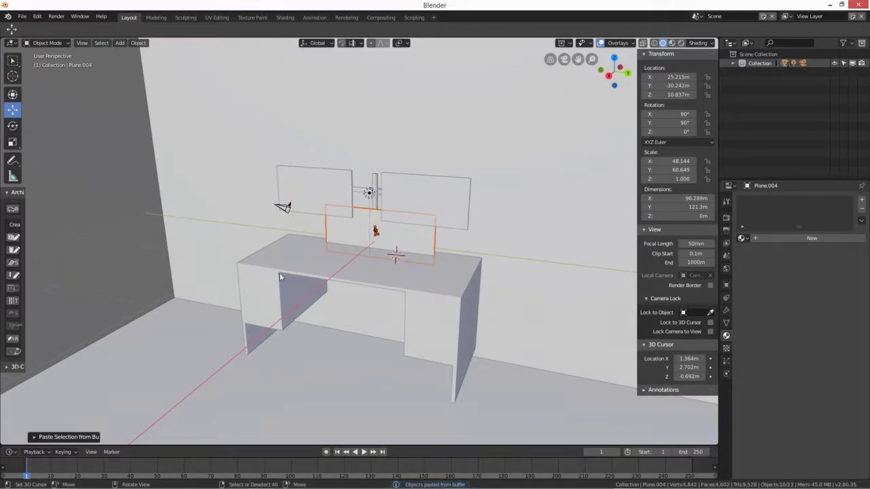
- Delete the pasted objects that include the extra plane, and undo the repeated paste of that same selection
{"action": "key", "text": "Delete"}
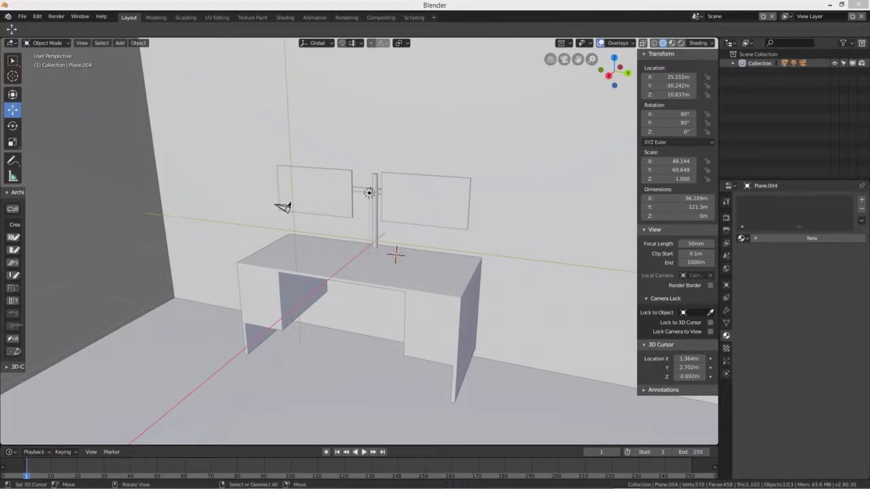
{"action": "key", "text": "ctrl+v"}
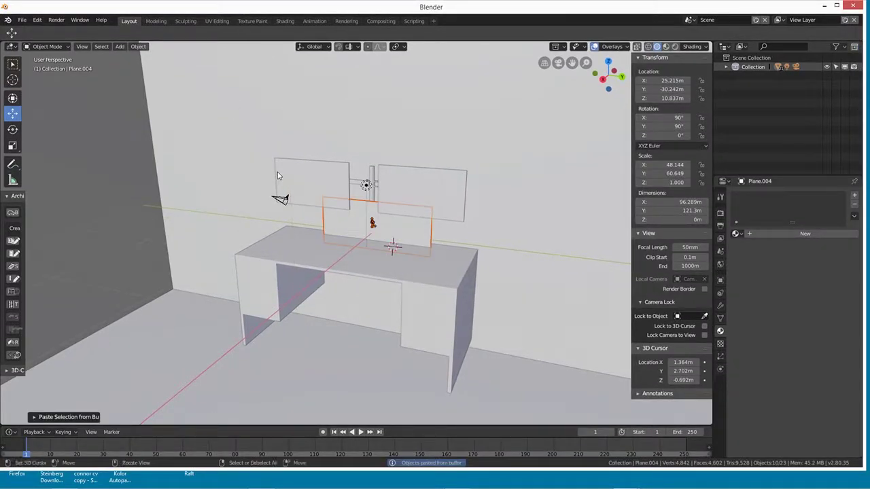
{"action": "key", "text": "ctrl+z"}
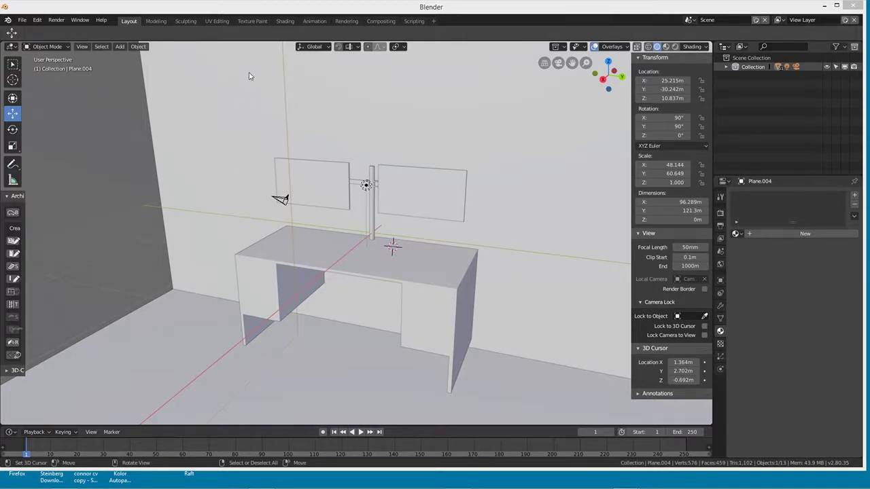
- Paste the copied water dispenser without its plane and scale it up until it rises above the monitors
{"action": "key", "text": "ctrl+v"}
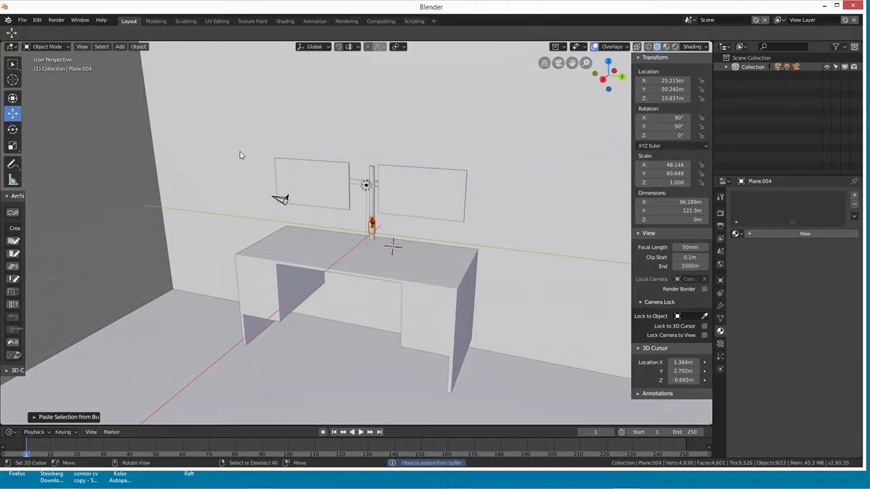
{"action": "key", "text": "g"}
{"action": "key", "text": "s"}
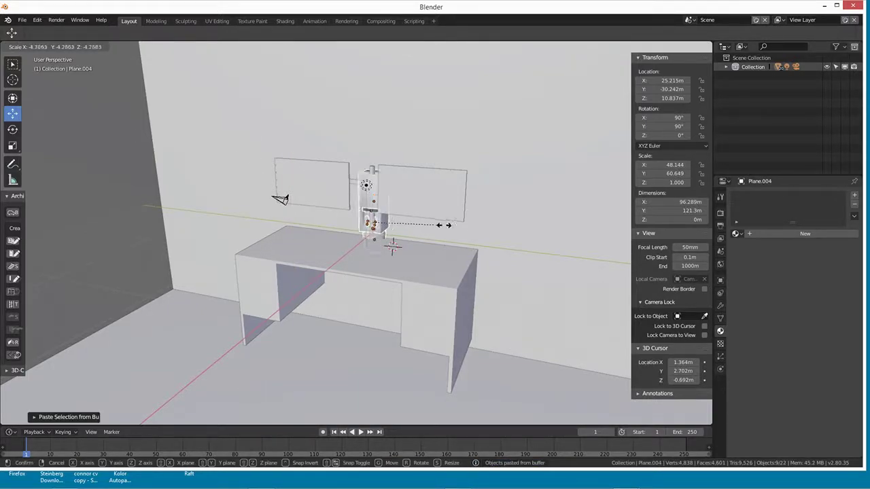
{"action": "left_click", "coordinate": [541, 234]}
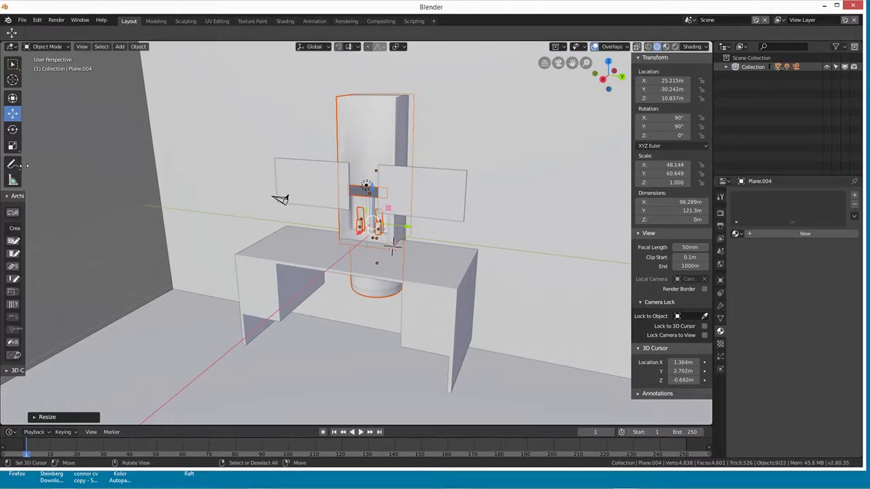
- Rotate the upside-down water dispenser so its bottle is on top, and move it out to the side of the desk
{"action": "left_click", "coordinate": [12, 129]}
{"action": "left_click_drag", "start_coordinate": [402, 213], "coordinate": [205, 285]}
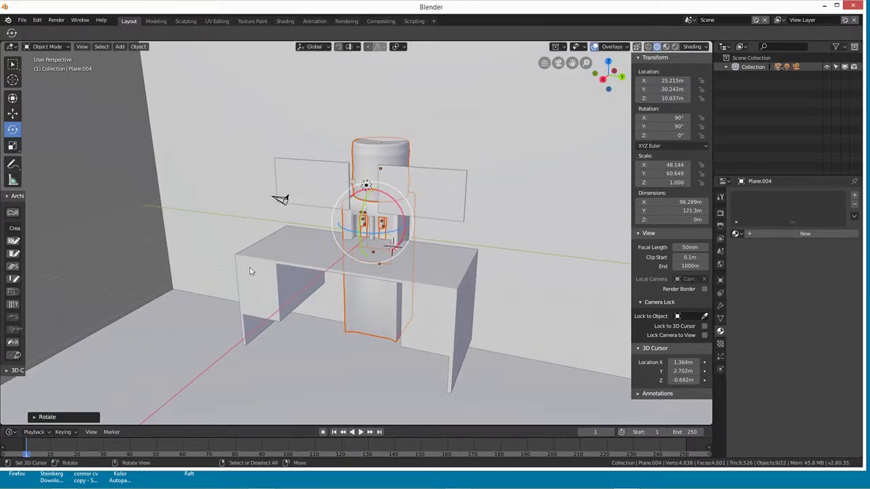
{"action": "left_click", "coordinate": [13, 113]}
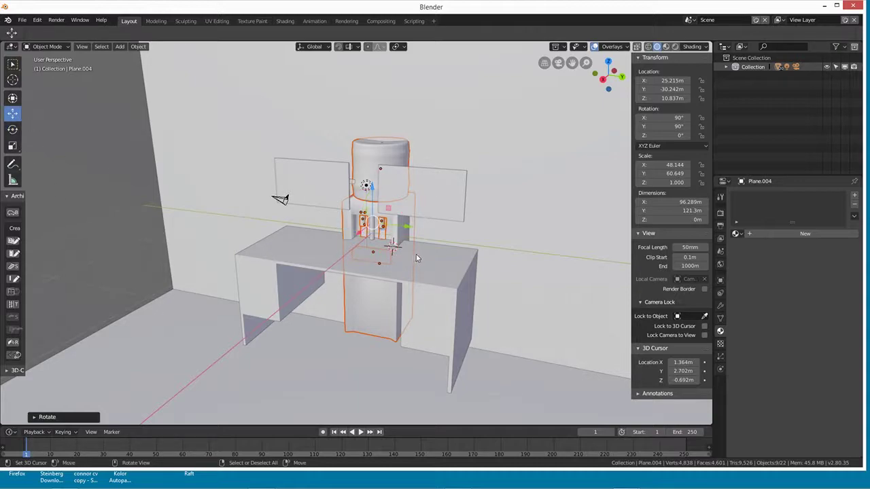
{"action": "left_click_drag", "start_coordinate": [367, 229], "coordinate": [136, 277]}
{"action": "scroll", "coordinate": [245, 310], "scroll_direction": "down", "scroll_amount": 3}
{"action": "middle_click_drag", "start_coordinate": [238, 334], "coordinate": [279, 308]}
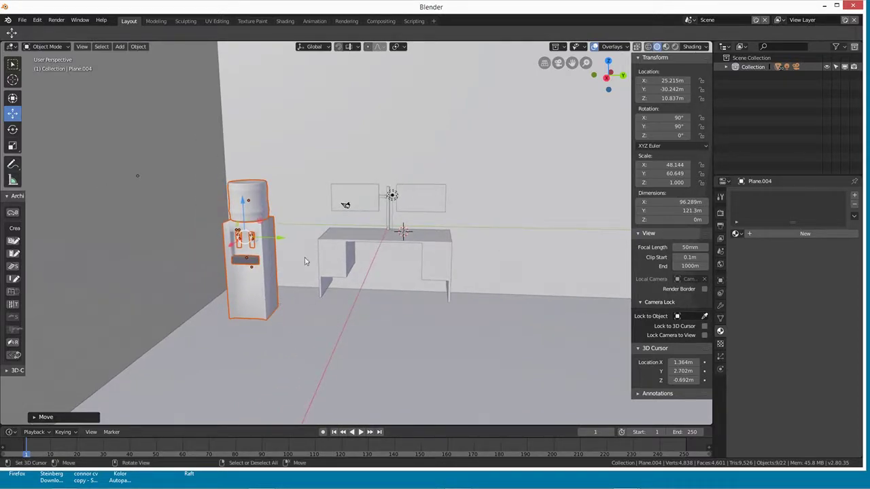
- Move the water dispenser back along X so it stands near the back wall beside the desk
{"action": "key", "text": "g"}
{"action": "key", "text": "x"}
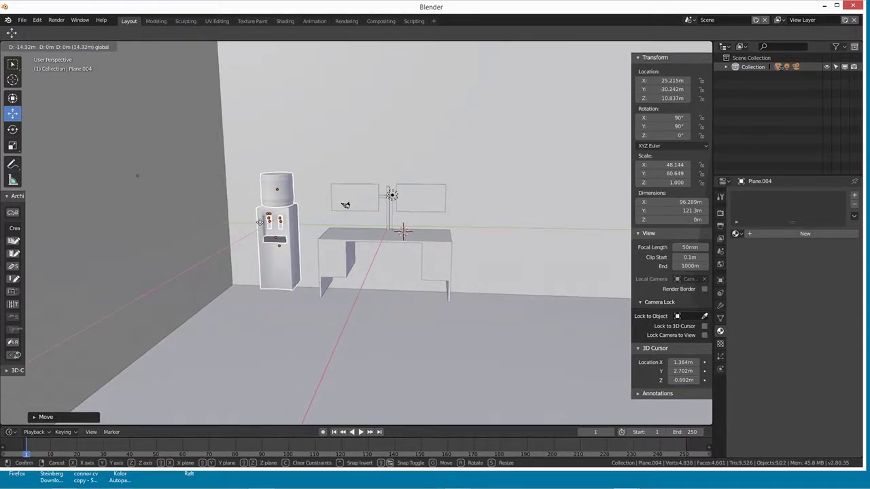
{"action": "left_click", "coordinate": [284, 293]}
{"action": "scroll", "coordinate": [282, 294], "scroll_direction": "up", "scroll_amount": 4}
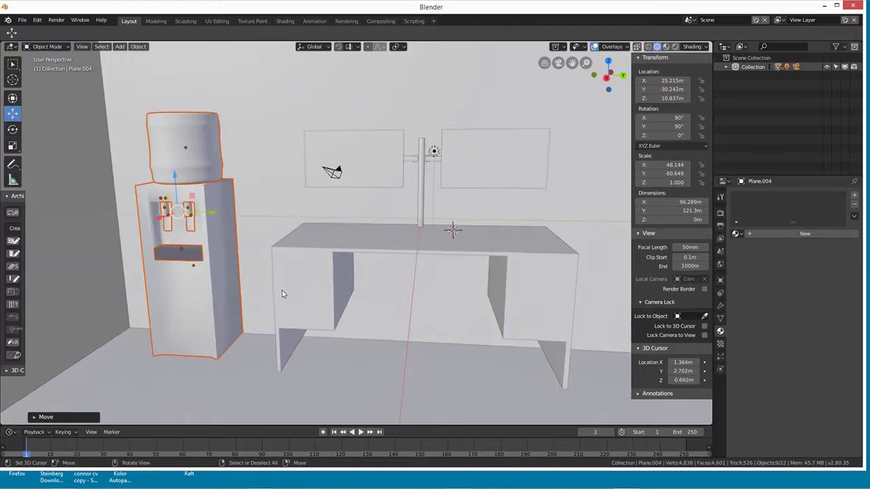
- Lower the water dispenser about 1.3 m to the floor and shift it about 4 m along Y toward the side wall
{"action": "key", "text": "g"}
{"action": "key", "text": "z"}
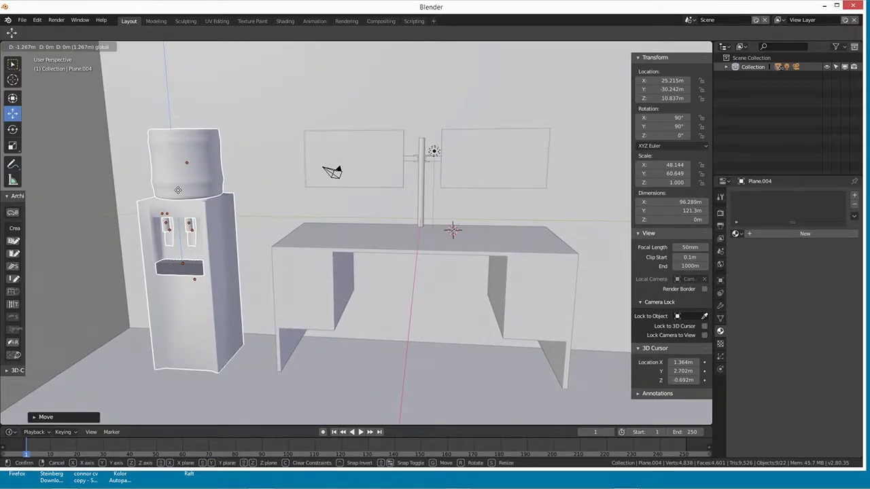
{"action": "left_click", "coordinate": [178, 193]}
{"action": "key", "text": "g"}
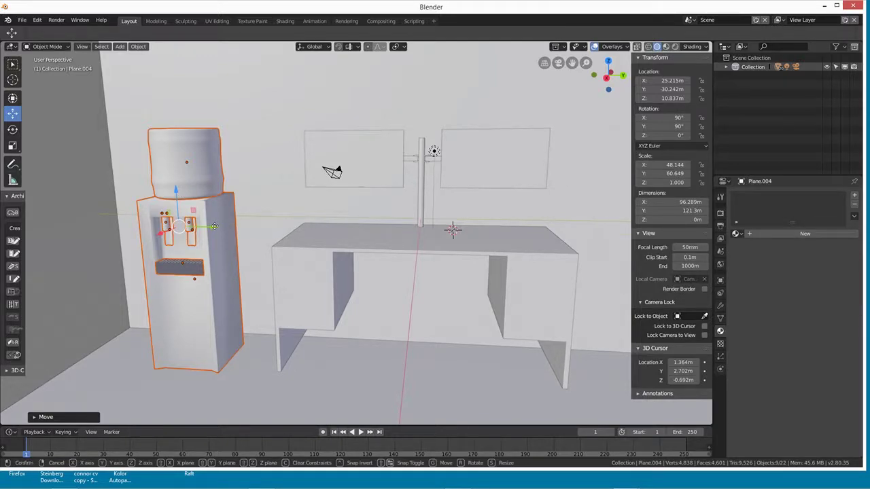
{"action": "key", "text": "x"}
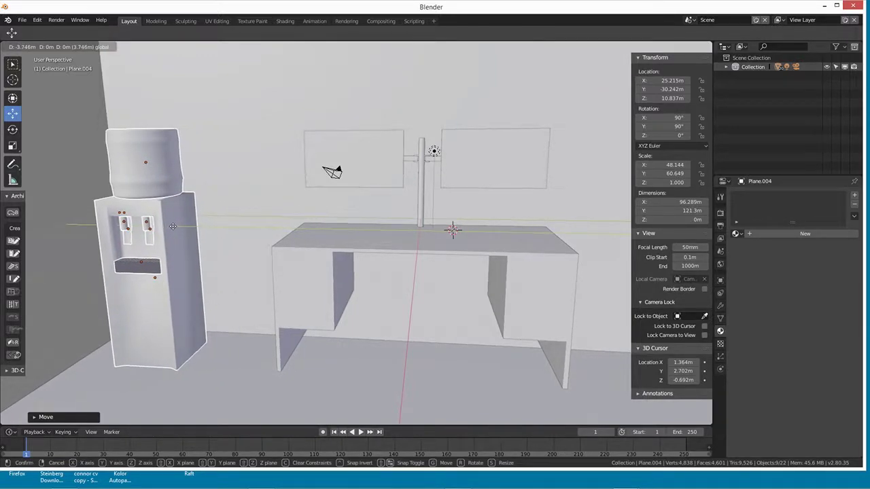
{"action": "left_click", "coordinate": [204, 242]}
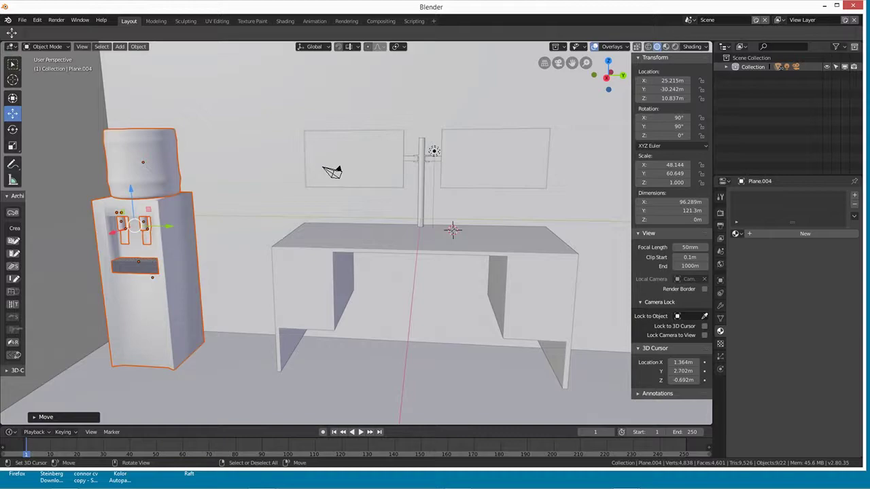
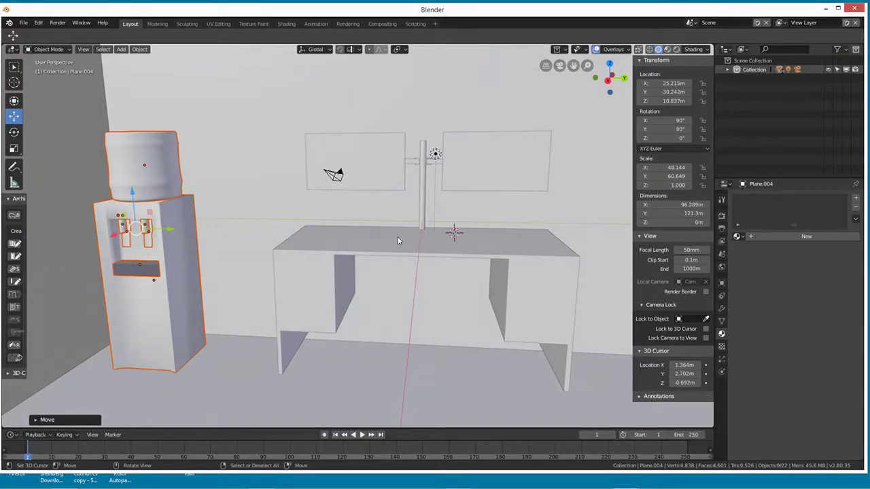
{"action": "key", "text": "ctrl+v"}
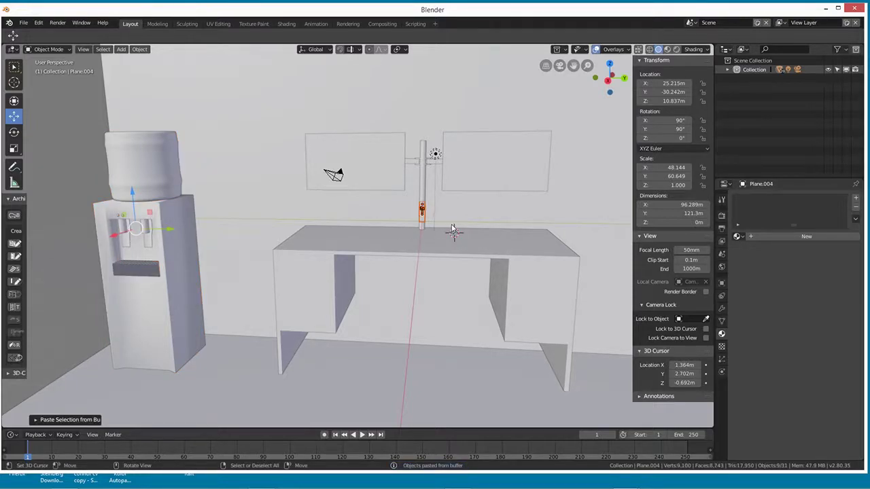
{"action": "key", "text": "s"}
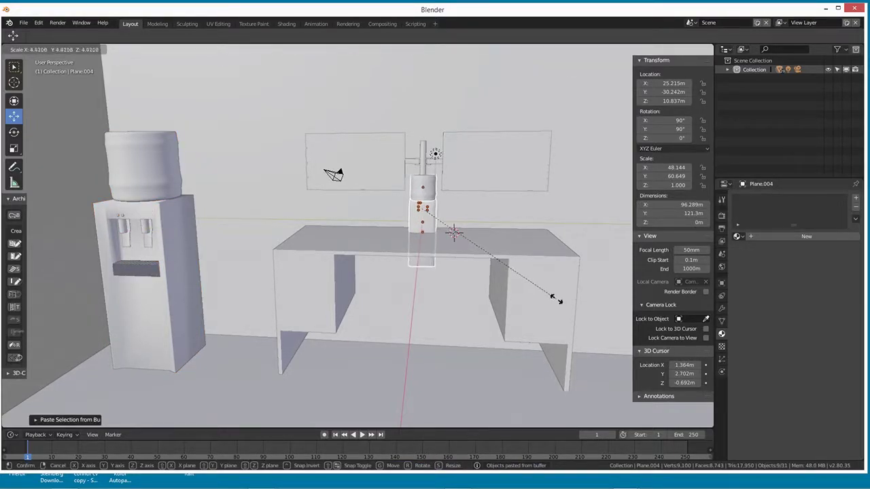
{"action": "left_click", "coordinate": [559, 304]}
{"action": "key", "text": "ctrl+z"}
{"action": "key", "text": "ctrl+z"}
{"action": "left_click", "coordinate": [309, 100]}
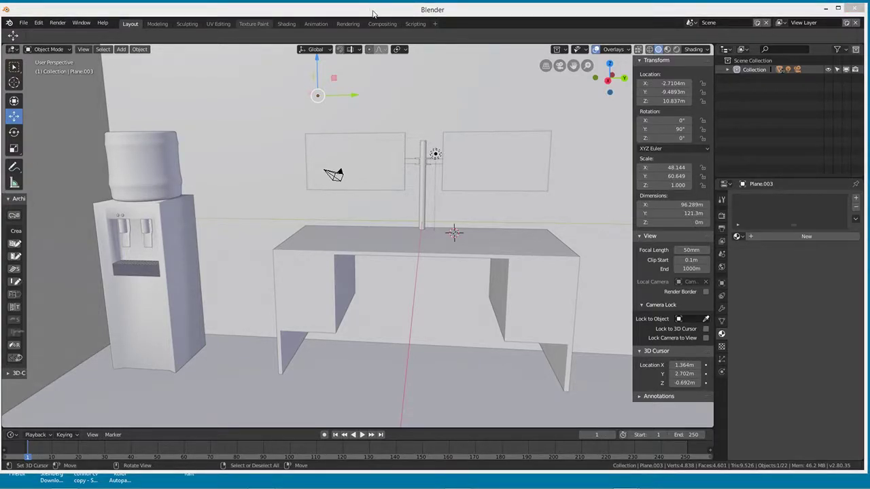
- Paste the copied keyboard into the desk scene and scale it up to suit the desk
{"action": "key", "text": "ctrl+v"}
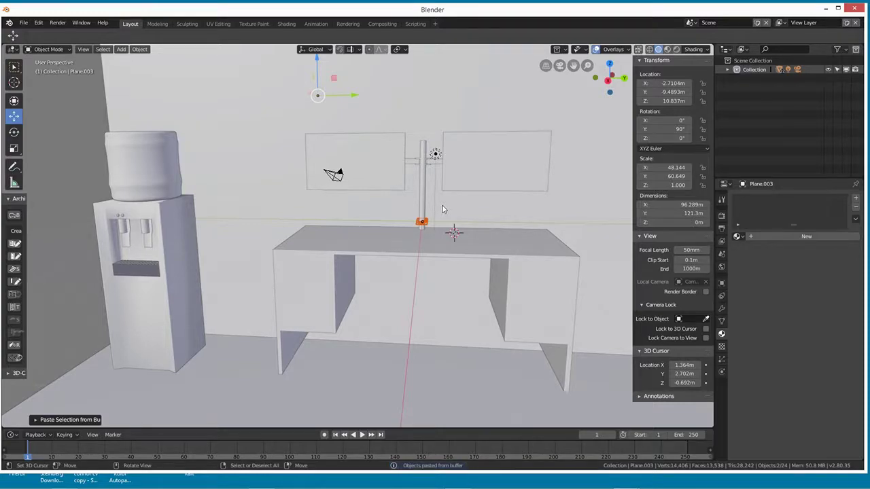
{"action": "key", "text": "s"}
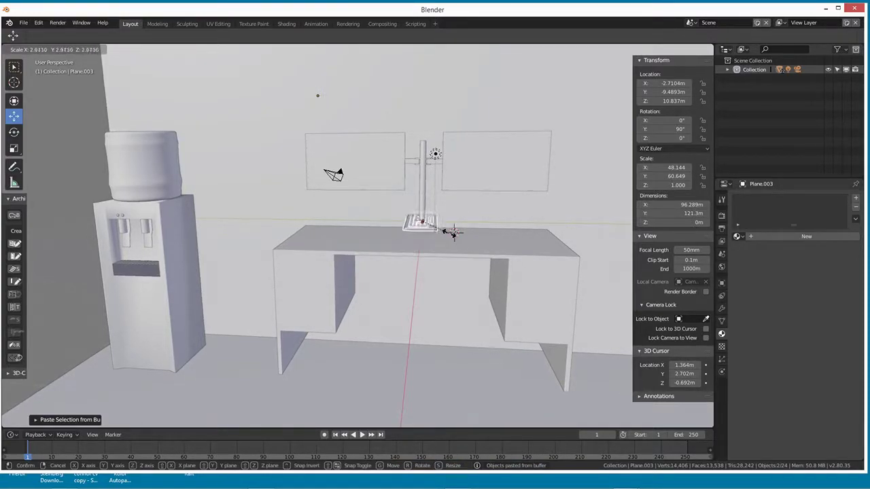
{"action": "left_click", "coordinate": [455, 258]}
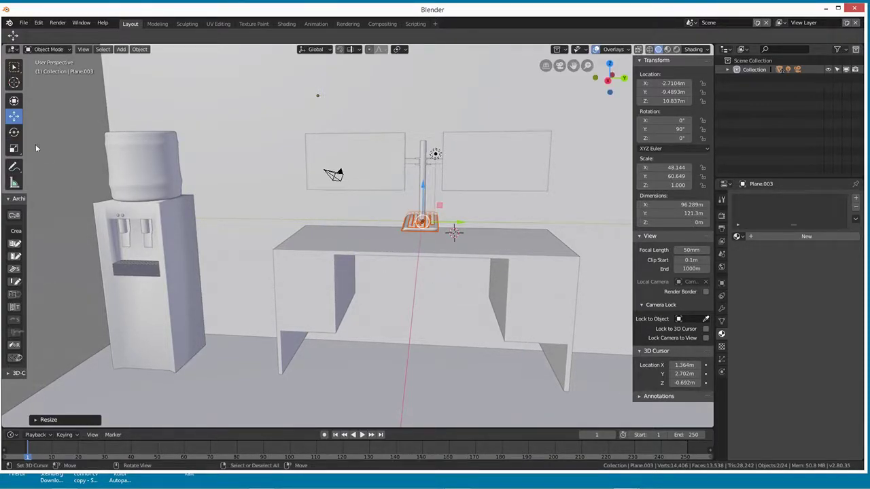
- Rotate the keyboard about Z by roughly 90° so it runs parallel to the desk's long edge
{"action": "left_click", "coordinate": [14, 132]}
{"action": "left_click_drag", "start_coordinate": [390, 228], "coordinate": [428, 256]}
{"action": "middle_click_drag", "start_coordinate": [428, 255], "coordinate": [344, 178]}
- Lower the keyboard onto the desktop and bring it forward along X to the desk's front edge
{"action": "left_click", "coordinate": [14, 116]}
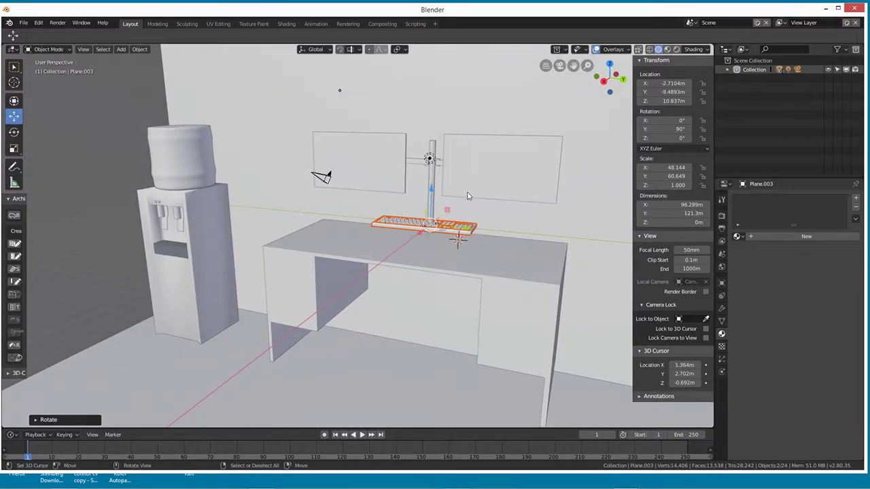
{"action": "left_click_drag", "start_coordinate": [438, 195], "coordinate": [427, 197]}
{"action": "middle_click_drag", "start_coordinate": [507, 285], "coordinate": [412, 256]}
{"action": "left_click_drag", "start_coordinate": [412, 255], "coordinate": [358, 281]}
{"action": "mouse_move", "coordinate": [351, 316]}
{"action": "middle_mouse_down"}
{"action": "mouse_move", "coordinate": [367, 325]}
{"action": "mouse_move", "coordinate": [354, 328]}
{"action": "middle_mouse_up"}
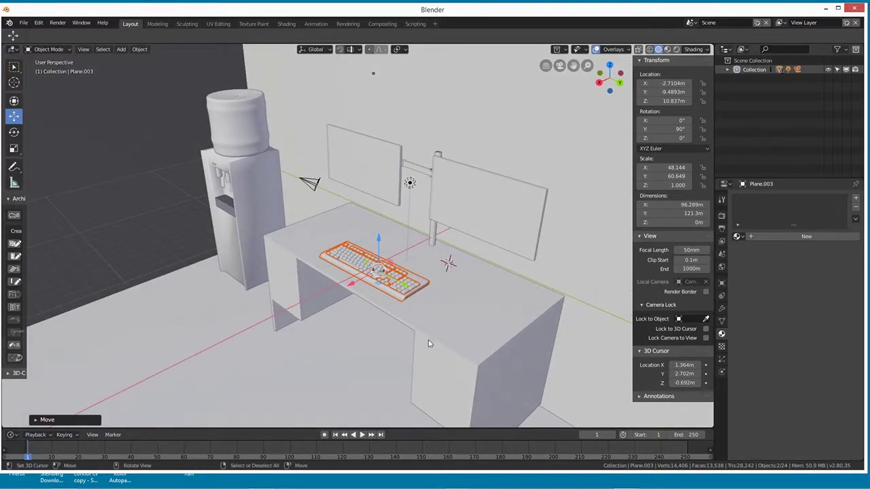
- Preview the desk scene in rendered shading with the viewport overlays hidden
{"action": "left_click", "coordinate": [676, 49]}
{"action": "middle_click_drag", "start_coordinate": [398, 273], "coordinate": [362, 218]}
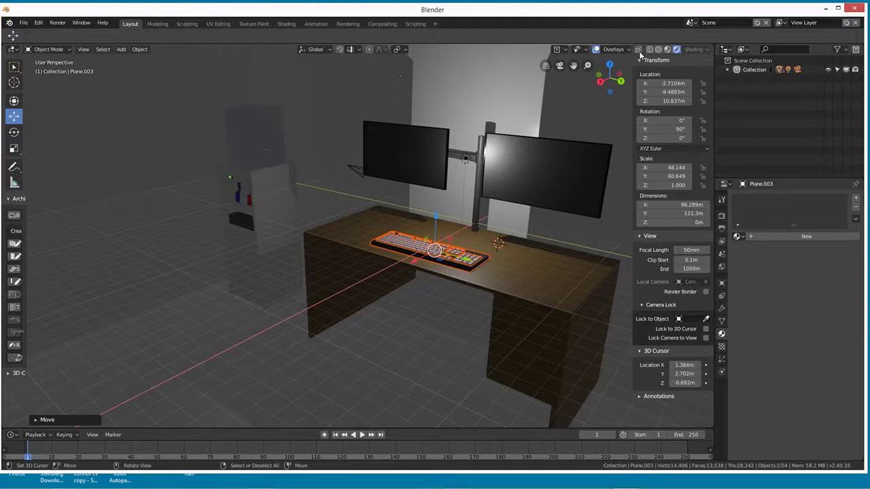
{"action": "left_click", "coordinate": [597, 50]}
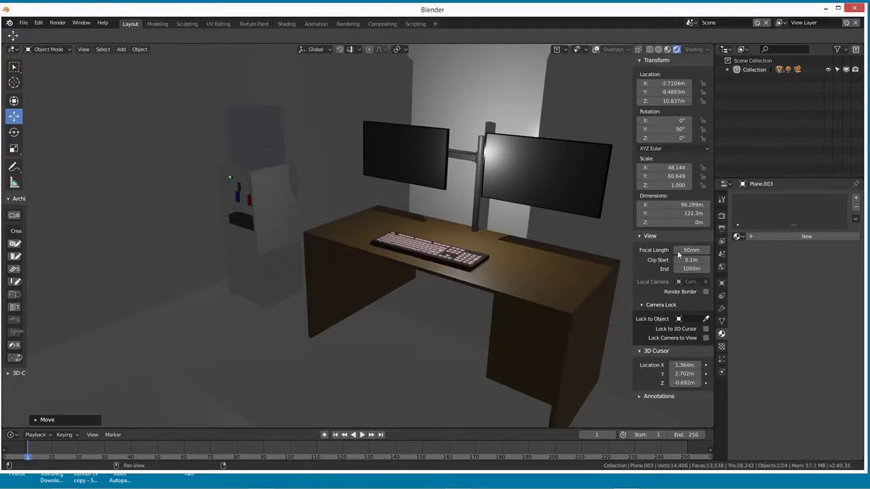
- Set the render engine to Cycles and its device to GPU Compute
{"action": "left_click", "coordinate": [722, 216]}
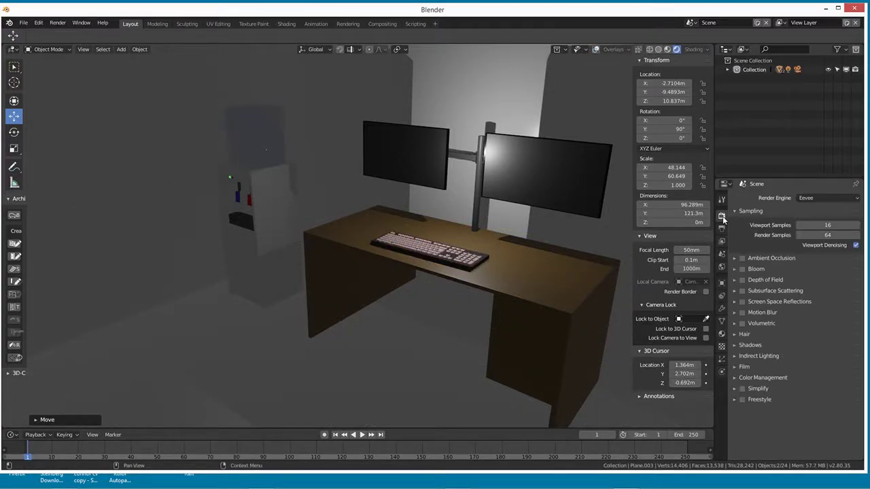
{"action": "left_click", "coordinate": [806, 198]}
{"action": "left_click", "coordinate": [809, 188]}
{"action": "left_click", "coordinate": [810, 197]}
{"action": "left_click", "coordinate": [806, 167]}
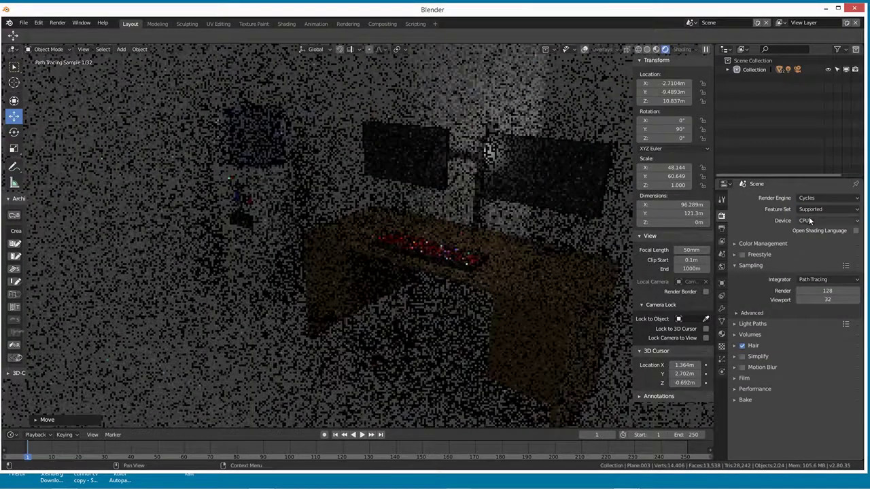
{"action": "left_click", "coordinate": [805, 220]}
{"action": "left_click", "coordinate": [810, 199]}
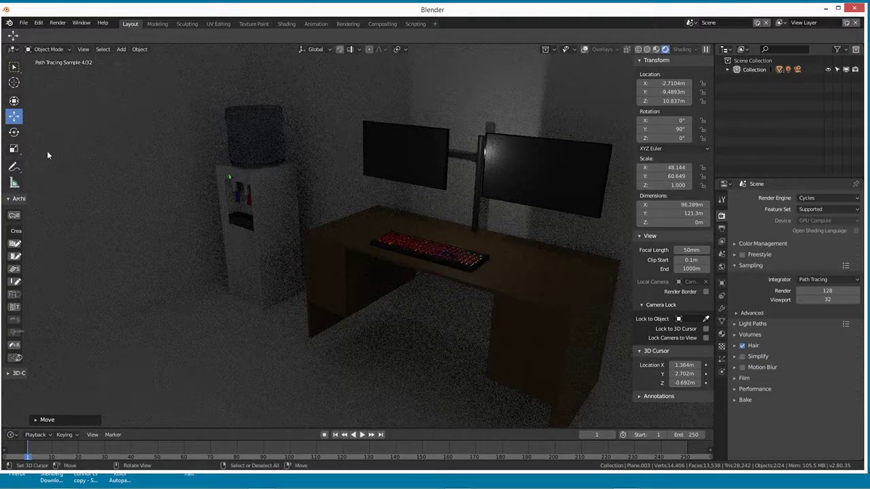
- Return the viewport to solid shading with overlays shown, and select the desk
{"action": "left_click", "coordinate": [648, 49]}
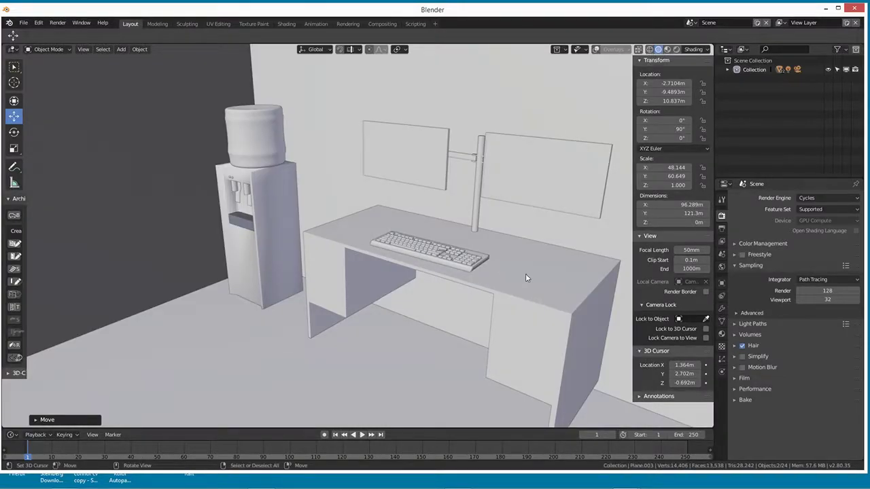
{"action": "left_click", "coordinate": [541, 336]}
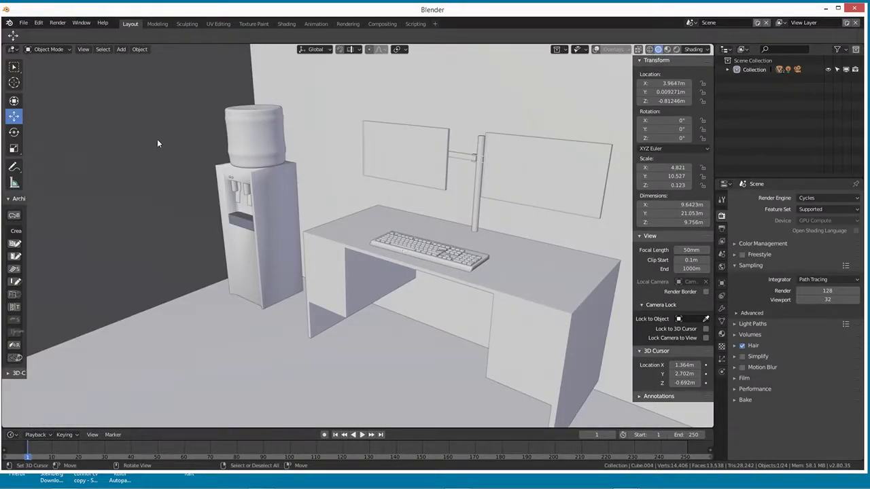
{"action": "left_click", "coordinate": [595, 50]}
- Add both monitors, the stand pole and the monitor arm pieces to the desk's selection
{"action": "left_click", "coordinate": [555, 180], "text": "shift"}
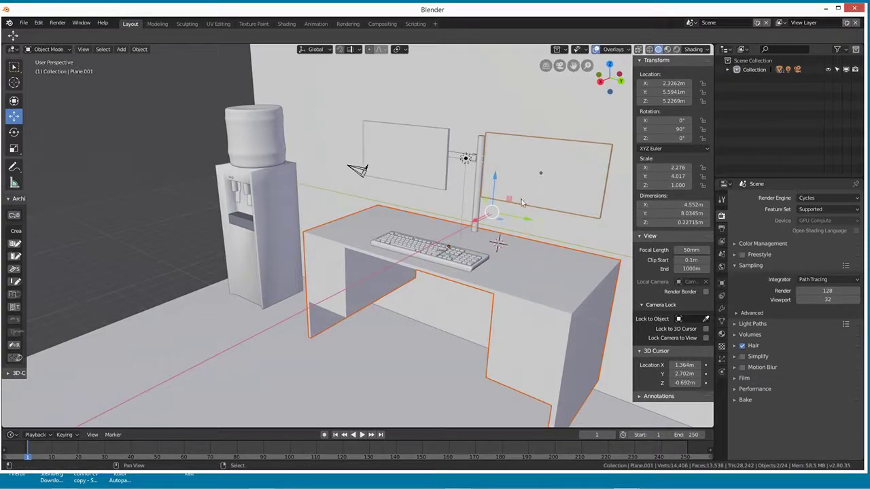
{"action": "left_click", "coordinate": [437, 169], "text": "shift"}
{"action": "left_click", "coordinate": [476, 212], "text": "shift"}
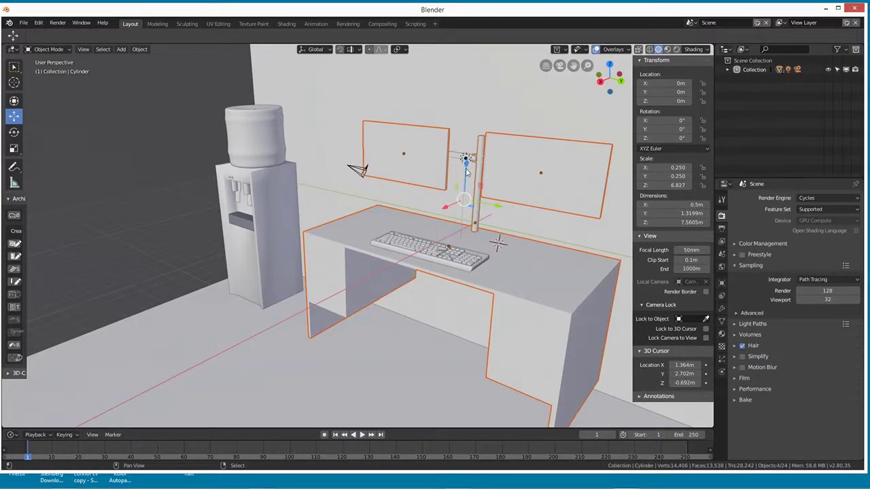
{"action": "left_click", "coordinate": [472, 210], "text": "shift"}
{"action": "middle_click_drag", "start_coordinate": [472, 209], "coordinate": [491, 225]}
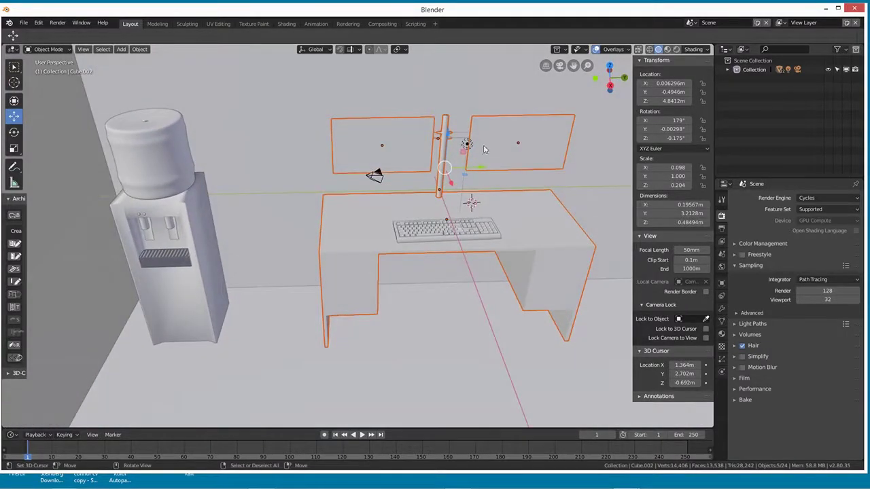
{"action": "left_click", "coordinate": [460, 132], "text": "shift"}
{"action": "middle_click_drag", "start_coordinate": [460, 132], "coordinate": [388, 156]}
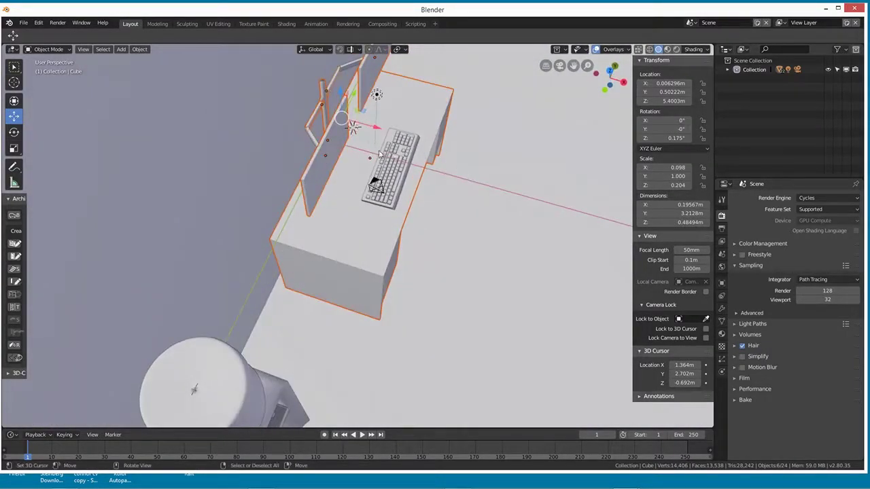
{"action": "left_click", "coordinate": [316, 136], "text": "shift"}
{"action": "left_click", "coordinate": [348, 69], "text": "shift"}
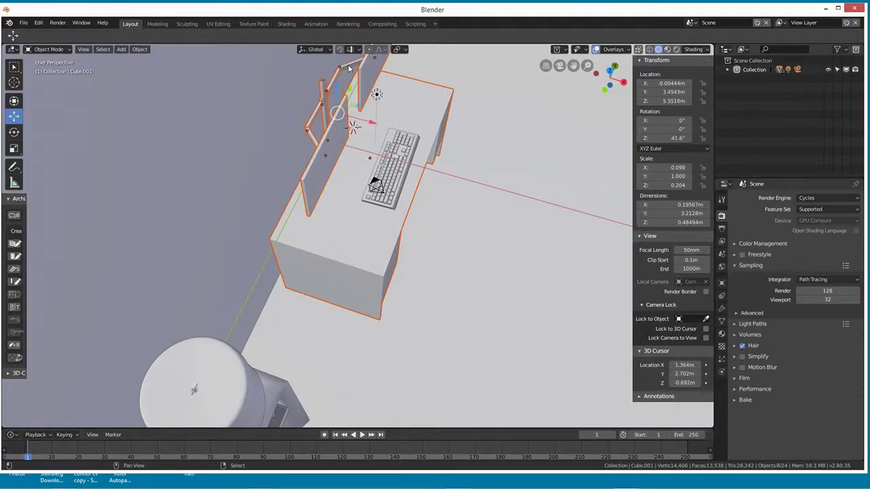
- Add the keyboard's base board to the selection of the desk and monitor stand
{"action": "left_click", "coordinate": [400, 194], "text": "shift"}
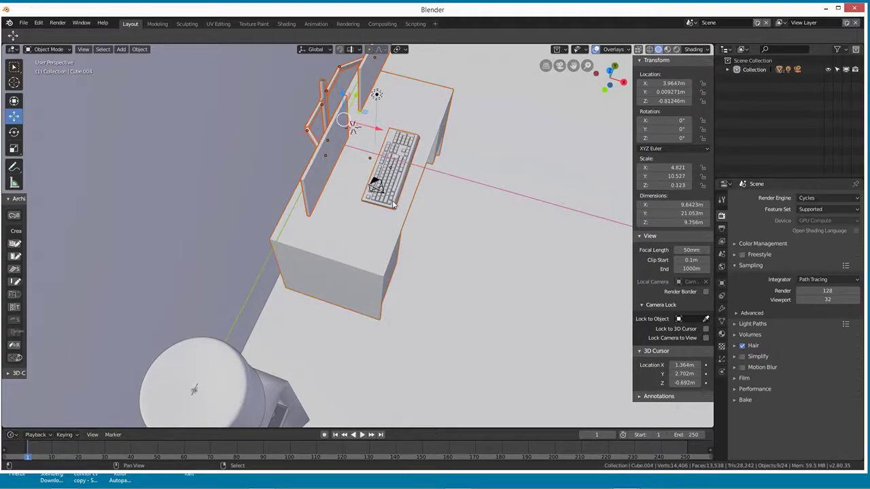
{"action": "left_click", "coordinate": [390, 202], "text": "shift"}
{"action": "left_click", "coordinate": [389, 202], "text": "shift"}
{"action": "left_click", "coordinate": [389, 203], "text": "shift"}
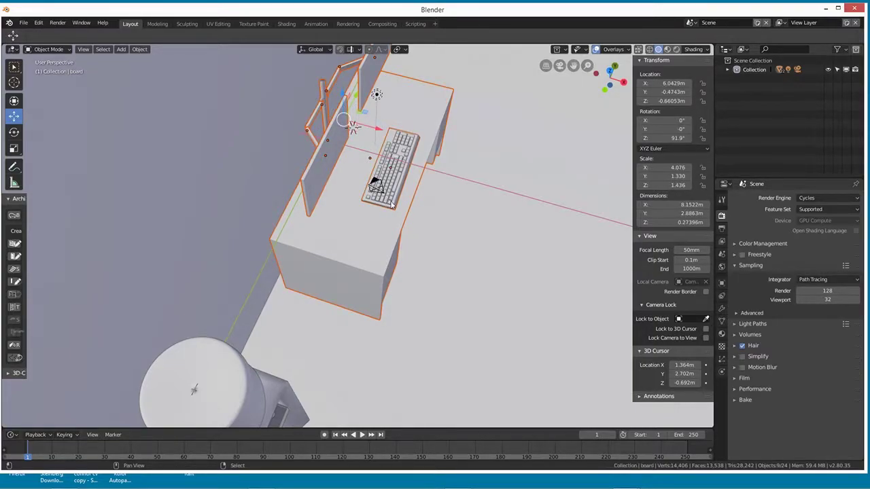
{"action": "middle_click_drag", "start_coordinate": [462, 265], "coordinate": [468, 204]}
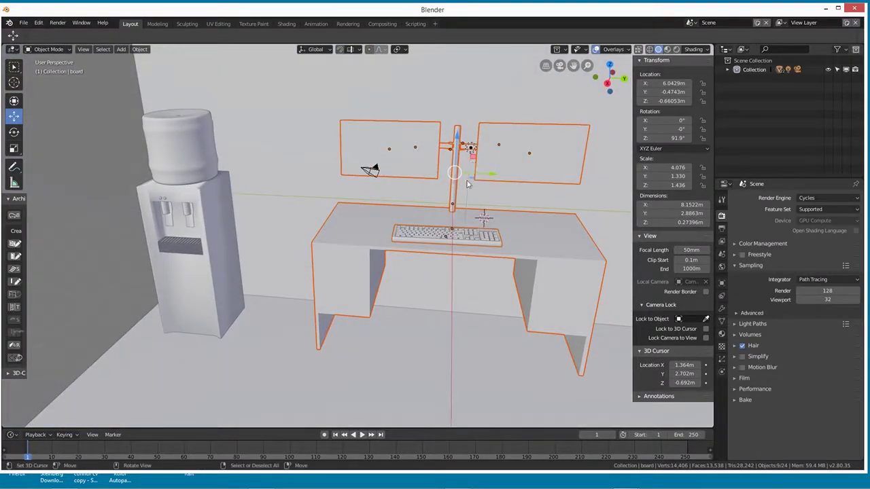
- Try to lower the selected desk setup about 2.14 m along Z, and undo the move
{"action": "left_click_drag", "start_coordinate": [460, 138], "coordinate": [451, 160]}
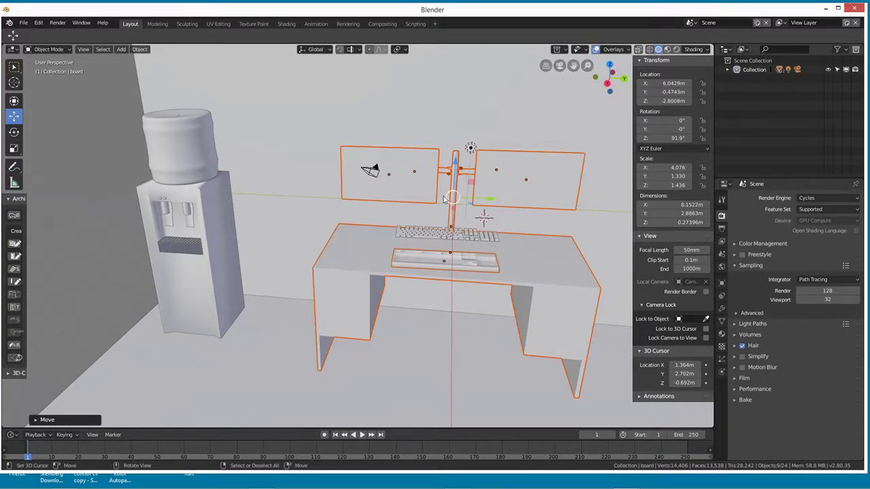
{"action": "left_click", "coordinate": [463, 243]}
{"action": "left_click", "coordinate": [438, 238]}
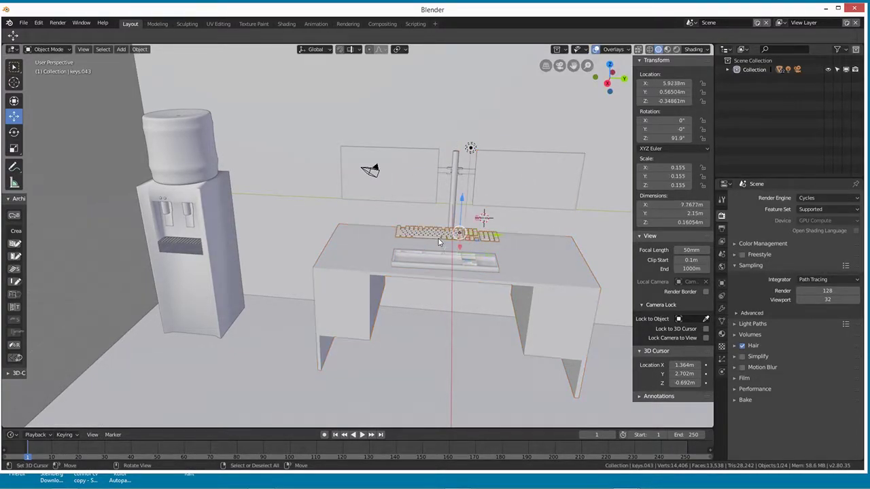
{"action": "key", "text": "ctrl+z"}
{"action": "key", "text": "ctrl+z"}
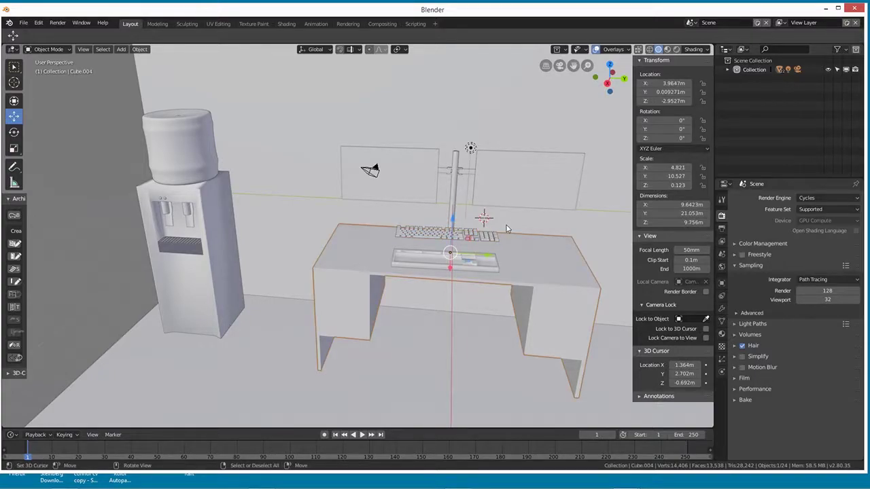
{"action": "key", "text": "ctrl+z"}
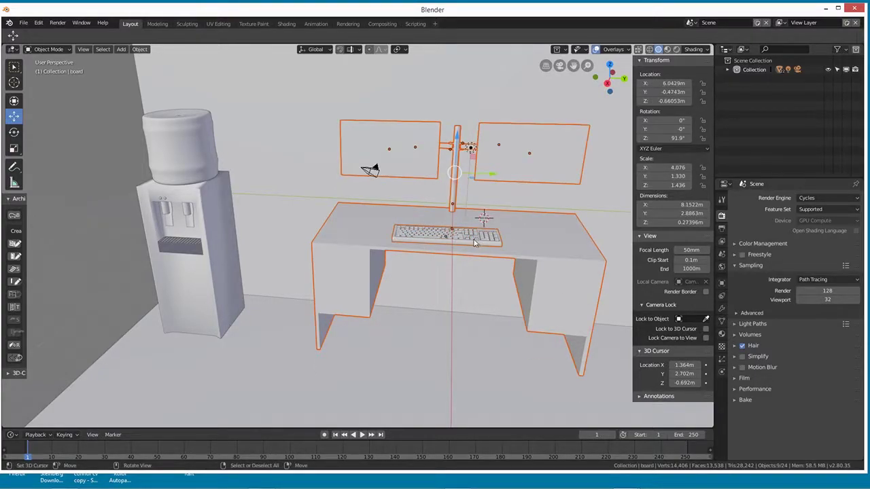
{"action": "key", "text": "ctrl+z"}
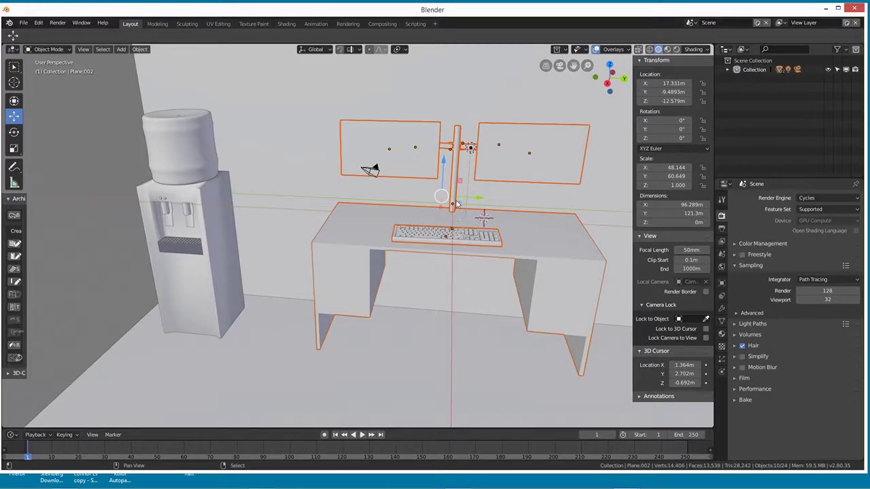
{"action": "left_click_drag", "start_coordinate": [444, 163], "coordinate": [443, 167]}
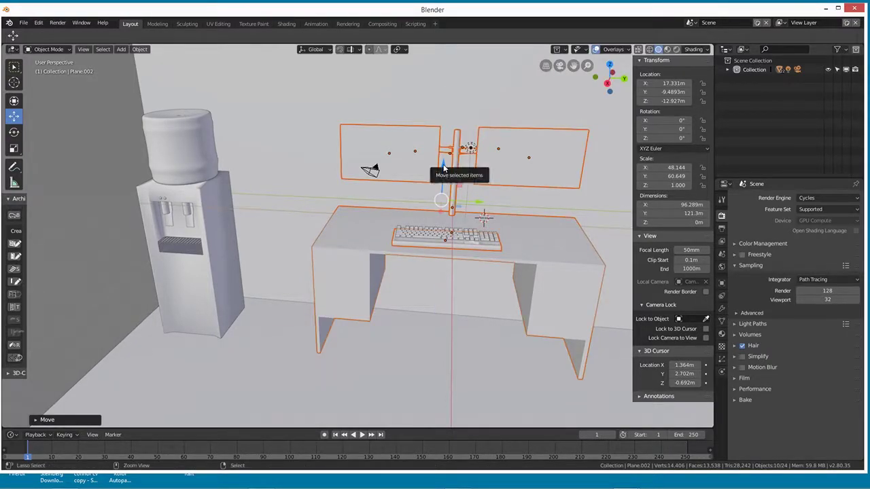
{"action": "key", "text": "ctrl+z"}
{"action": "scroll", "coordinate": [495, 241], "scroll_direction": "up", "scroll_amount": 5}
{"action": "left_click", "coordinate": [494, 241], "text": "shift"}
{"action": "key", "text": "g"}
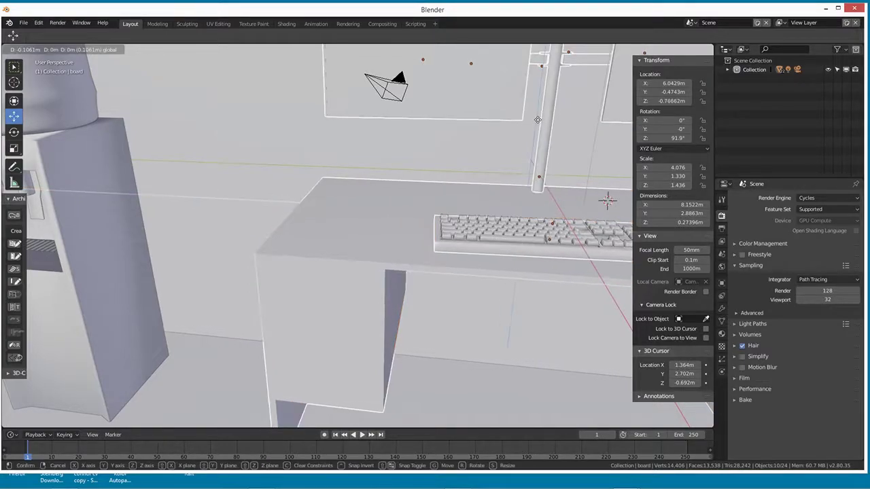
{"action": "key", "text": "Escape"}
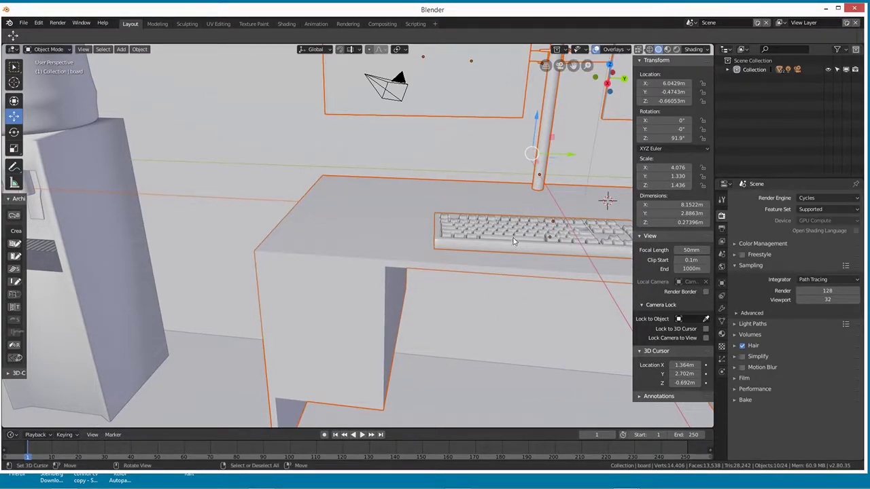
- Add the keyboard keys to the selection and adjust the group's height slightly along Z
{"action": "left_click", "coordinate": [514, 240], "text": "shift"}
{"action": "scroll", "coordinate": [551, 128], "scroll_direction": "down", "scroll_amount": 3}
{"action": "key", "text": "g"}
{"action": "key", "text": "z"}
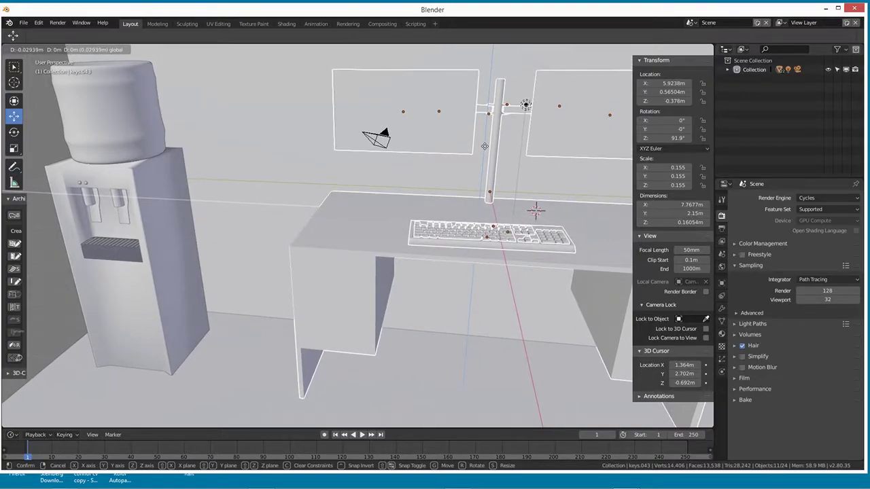
{"action": "left_click", "coordinate": [484, 143]}
{"action": "scroll", "coordinate": [396, 302], "scroll_direction": "down", "scroll_amount": 2}
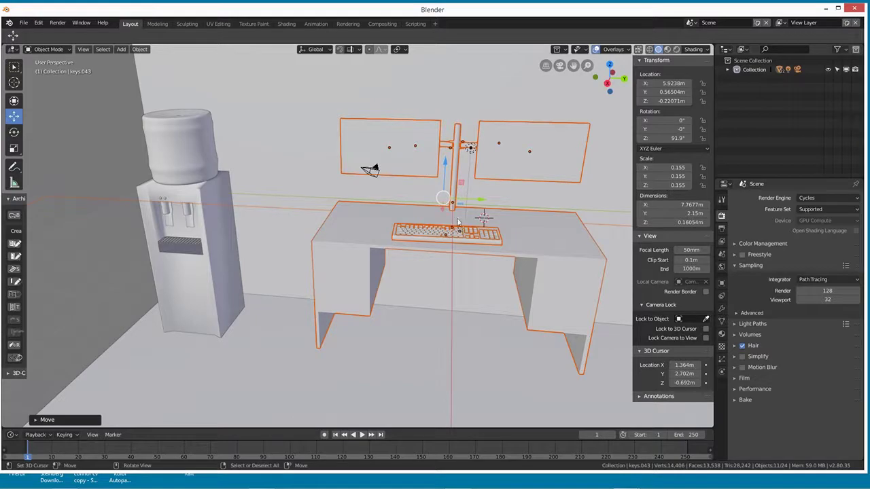
{"action": "key", "text": "g"}
{"action": "key", "text": "z"}
{"action": "left_click", "coordinate": [445, 312]}
{"action": "middle_click_drag", "start_coordinate": [445, 311], "coordinate": [409, 311]}
{"action": "scroll", "coordinate": [409, 312], "scroll_direction": "down", "scroll_amount": 6}
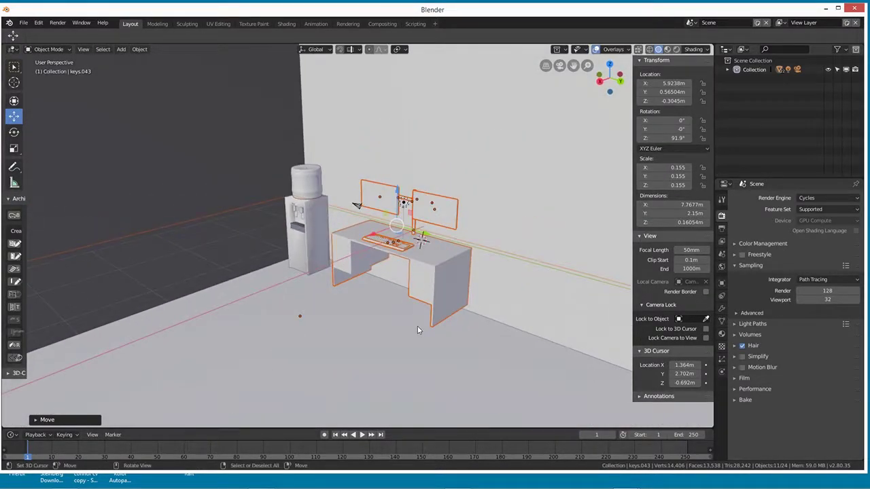
- Try to exclude the floor from the selection and lower the desk setup about 0.66 m along Z, and undo these changes
{"action": "scroll", "coordinate": [418, 331], "scroll_direction": "up", "scroll_amount": 4}
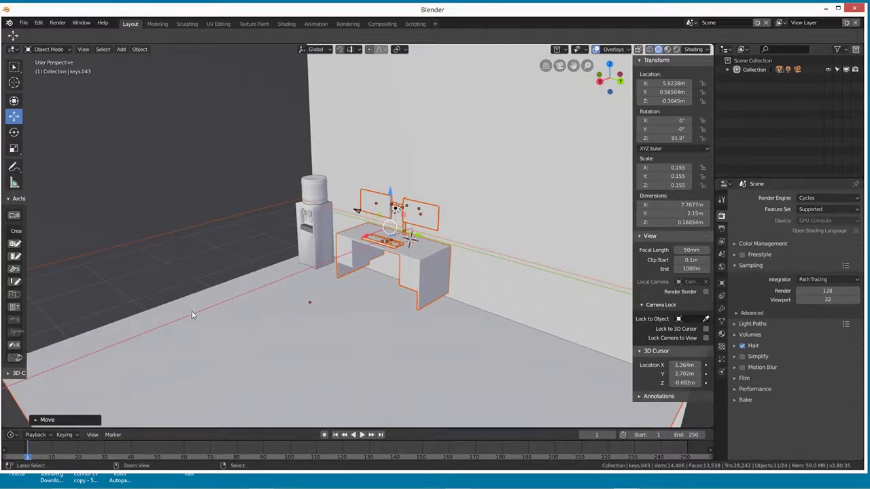
{"action": "middle_click_drag", "start_coordinate": [174, 325], "coordinate": [249, 351]}
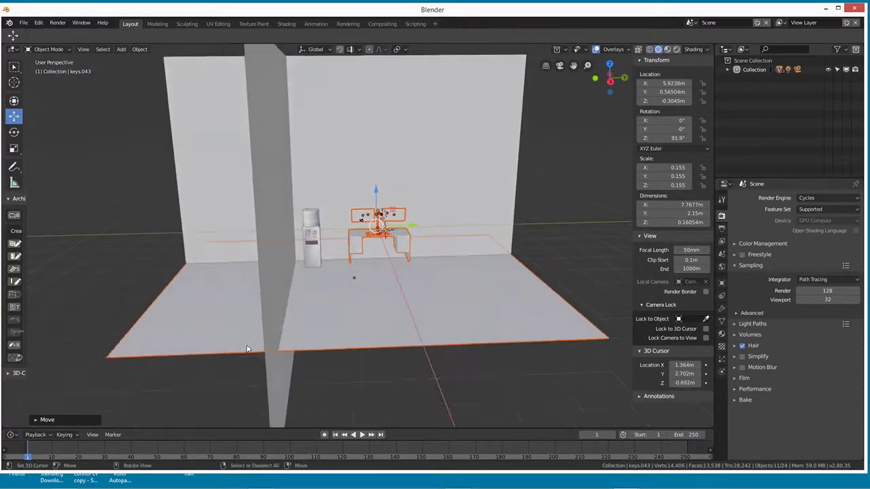
{"action": "left_click", "coordinate": [319, 345], "text": "shift"}
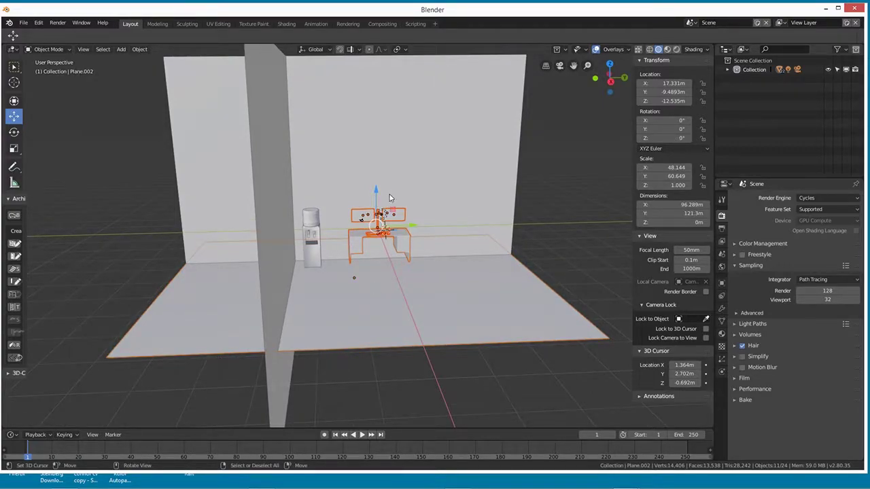
{"action": "left_click_drag", "start_coordinate": [378, 195], "coordinate": [377, 200]}
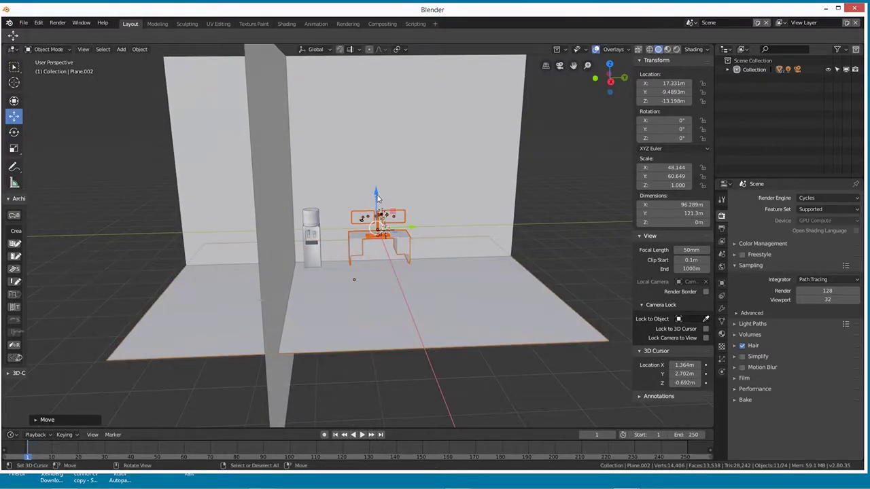
{"action": "key", "text": "ctrl+z"}
{"action": "key", "text": "ctrl+z"}
{"action": "key", "text": "ctrl+z"}
{"action": "key", "text": "ctrl+z"}
{"action": "key", "text": "ctrl+z"}
{"action": "key", "text": "ctrl+z"}
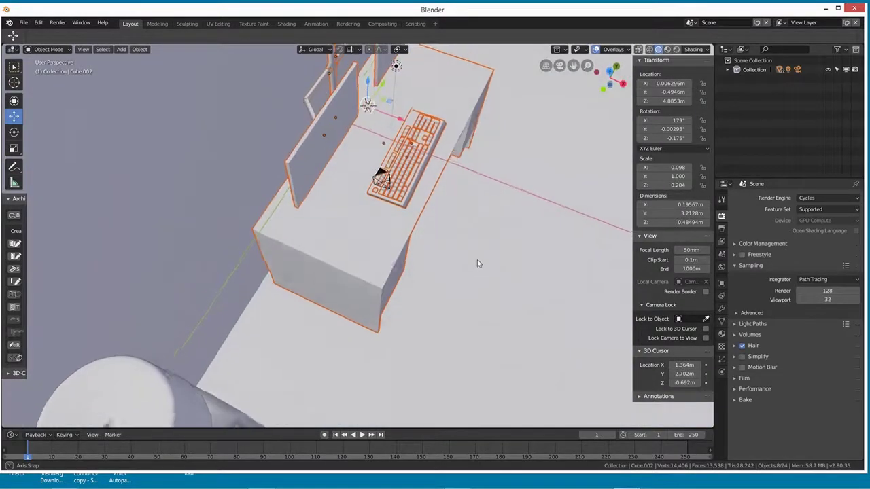
- Add the two outer monitor arm pieces to the selection and lower the whole desk setup about 2.15 m along Z
{"action": "left_click", "coordinate": [310, 115], "text": "shift"}
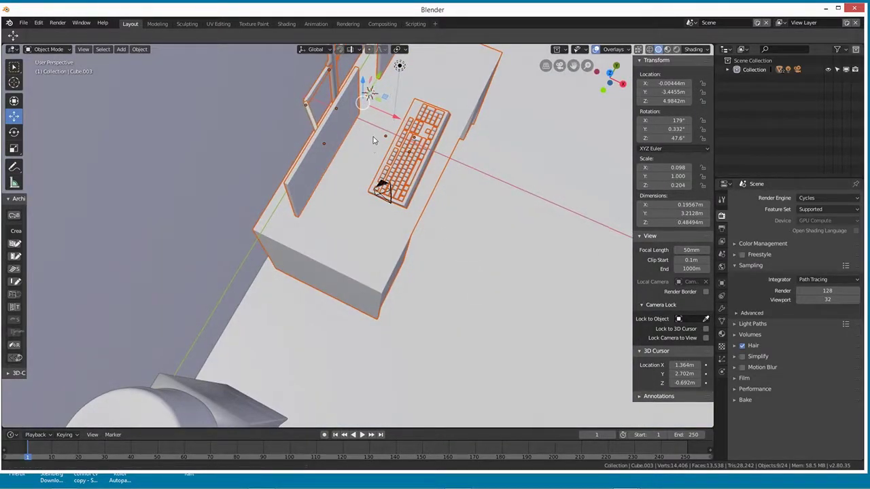
{"action": "middle_click_drag", "start_coordinate": [373, 135], "coordinate": [293, 232], "text": "shift"}
{"action": "left_click", "coordinate": [296, 176], "text": "shift"}
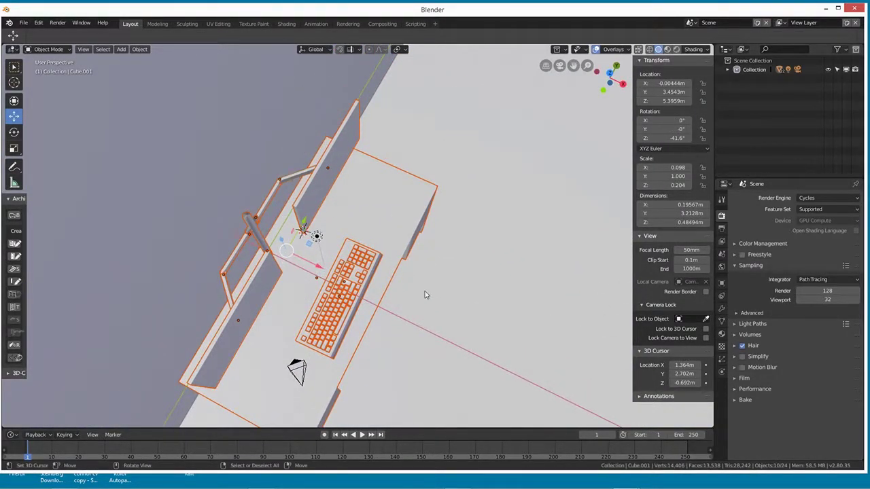
{"action": "middle_click_drag", "start_coordinate": [425, 293], "coordinate": [355, 259]}
{"action": "scroll", "coordinate": [373, 307], "scroll_direction": "down", "scroll_amount": 8}
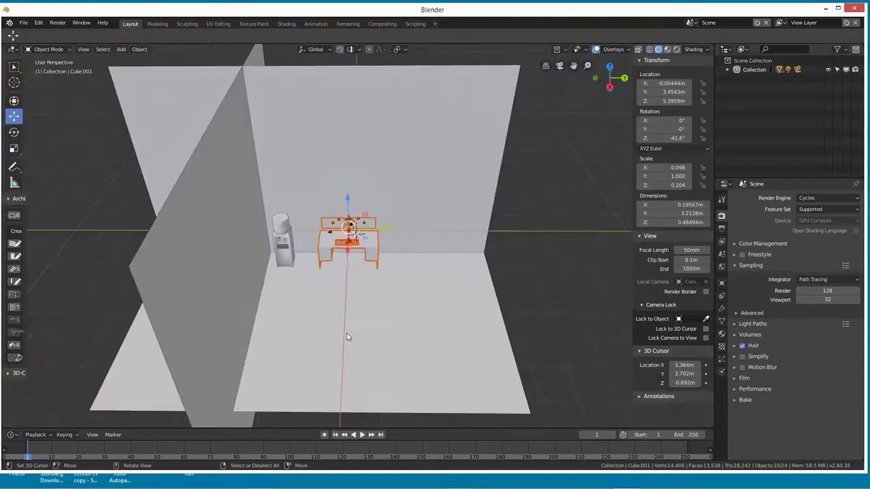
{"action": "scroll", "coordinate": [349, 333], "scroll_direction": "up", "scroll_amount": 4}
{"action": "scroll", "coordinate": [349, 334], "scroll_direction": "up", "scroll_amount": 3}
{"action": "middle_click_drag", "start_coordinate": [349, 351], "coordinate": [334, 321]}
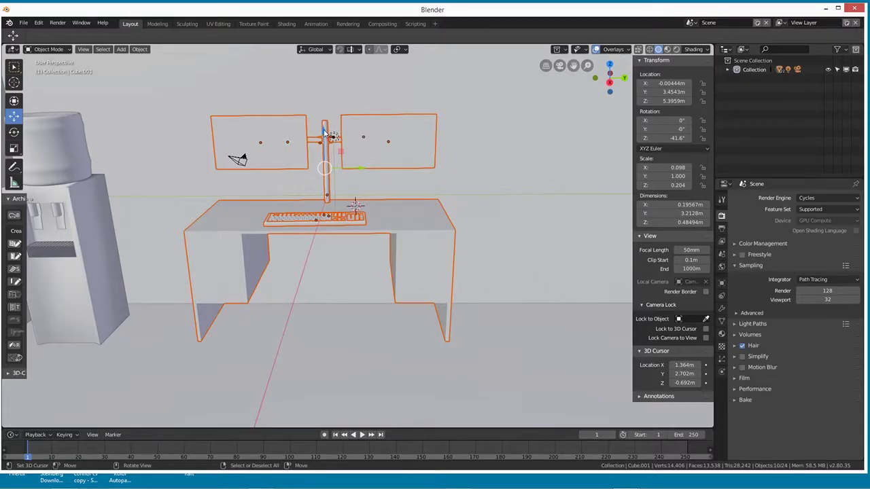
{"action": "key", "text": "g"}
{"action": "left_click_drag", "start_coordinate": [323, 133], "coordinate": [320, 153]}
{"action": "left_click", "coordinate": [319, 153]}
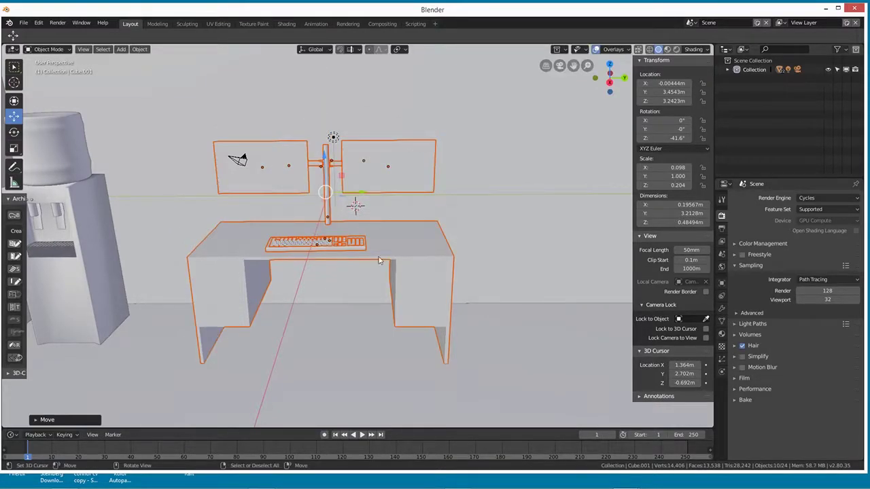
- Switch the viewport to rendered shading and check the lowered desk setup with the overlays briefly hidden
{"action": "scroll", "coordinate": [462, 331], "scroll_direction": "down", "scroll_amount": 3}
{"action": "mouse_move", "coordinate": [455, 297]}
{"action": "middle_mouse_down"}
{"action": "mouse_move", "coordinate": [443, 301]}
{"action": "mouse_move", "coordinate": [468, 295]}
{"action": "middle_mouse_up"}
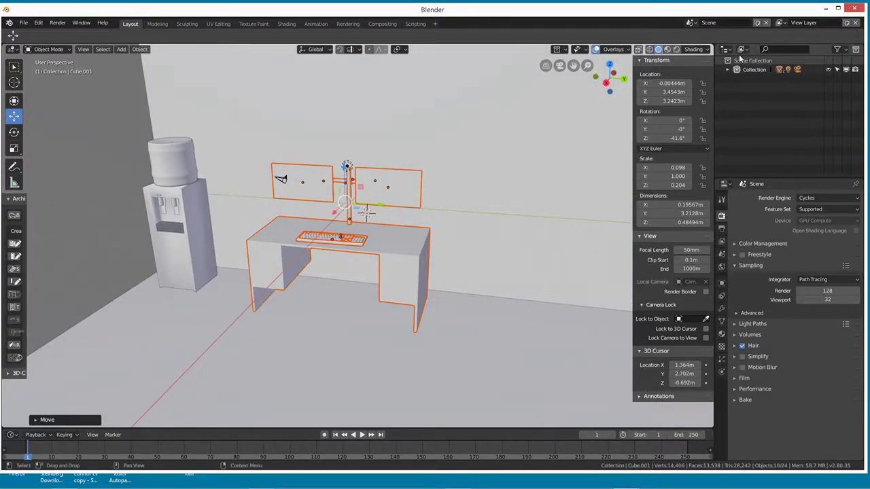
{"action": "left_click", "coordinate": [675, 49]}
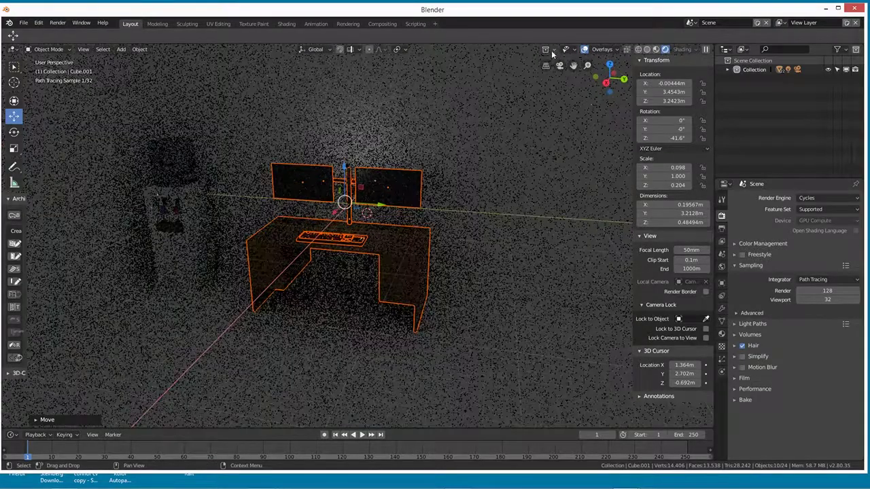
{"action": "left_click", "coordinate": [583, 48]}
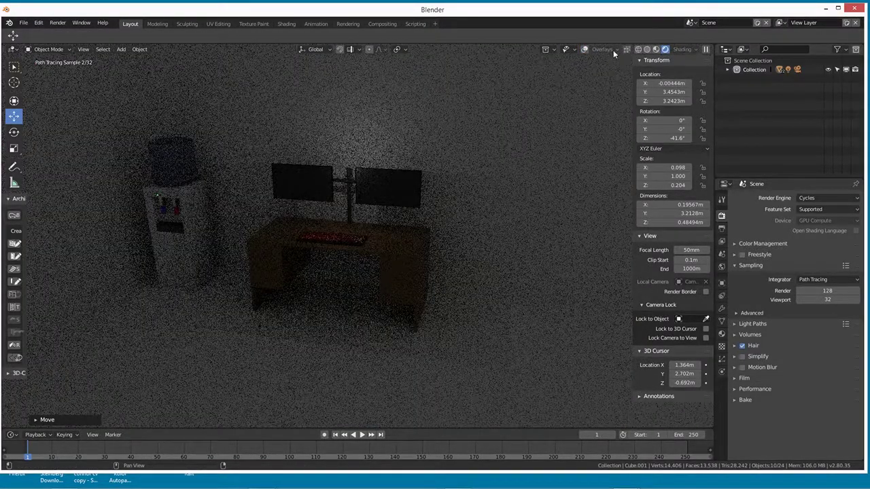
{"action": "left_click", "coordinate": [584, 49]}
{"action": "scroll", "coordinate": [391, 272], "scroll_direction": "down", "scroll_amount": 5}
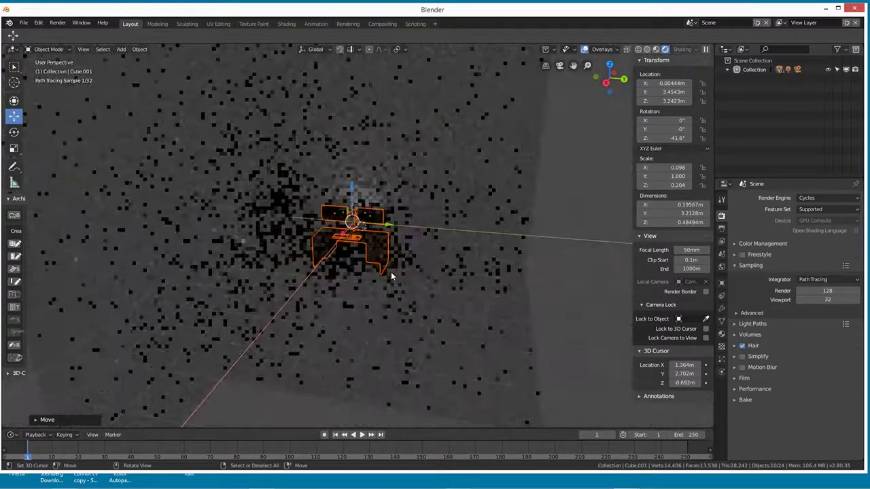
{"action": "mouse_move", "coordinate": [390, 264]}
{"action": "middle_mouse_down"}
{"action": "mouse_move", "coordinate": [291, 271]}
{"action": "mouse_move", "coordinate": [388, 271]}
{"action": "middle_mouse_up"}
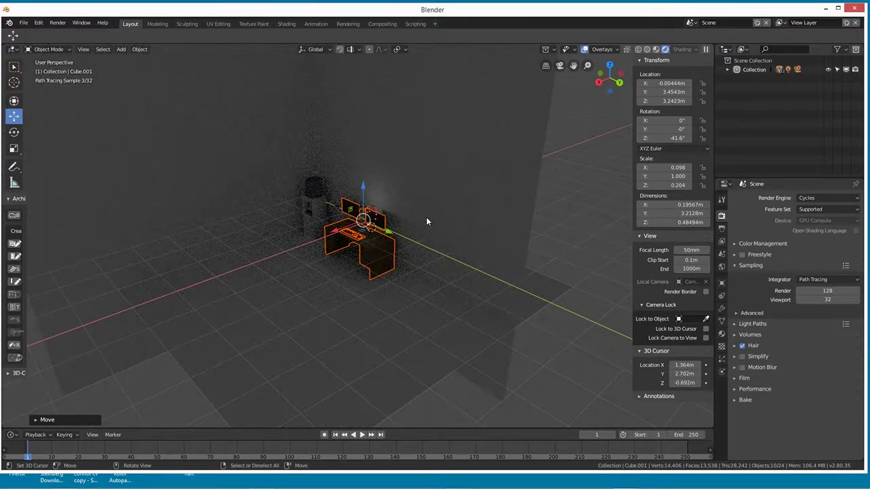
- Select the scene's Light from the expanded collection and move it to about X 18.16 m, Y 1.01 m, Z 17.08 m
{"action": "left_click", "coordinate": [727, 70]}
{"action": "scroll", "coordinate": [770, 136], "scroll_direction": "down", "scroll_amount": 3}
{"action": "left_click", "coordinate": [767, 170]}
{"action": "left_click_drag", "start_coordinate": [362, 169], "coordinate": [378, 215]}
{"action": "left_click_drag", "start_coordinate": [331, 179], "coordinate": [292, 191]}
{"action": "scroll", "coordinate": [330, 259], "scroll_direction": "up", "scroll_amount": 3}
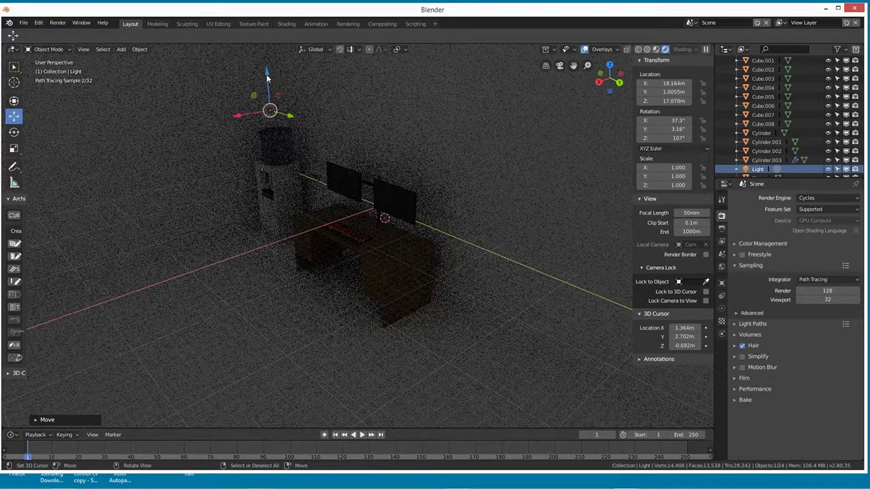
- Inspect the rendered desk and water dispenser up close with the viewport overlays hidden
{"action": "scroll", "coordinate": [314, 209], "scroll_direction": "up", "scroll_amount": 4}
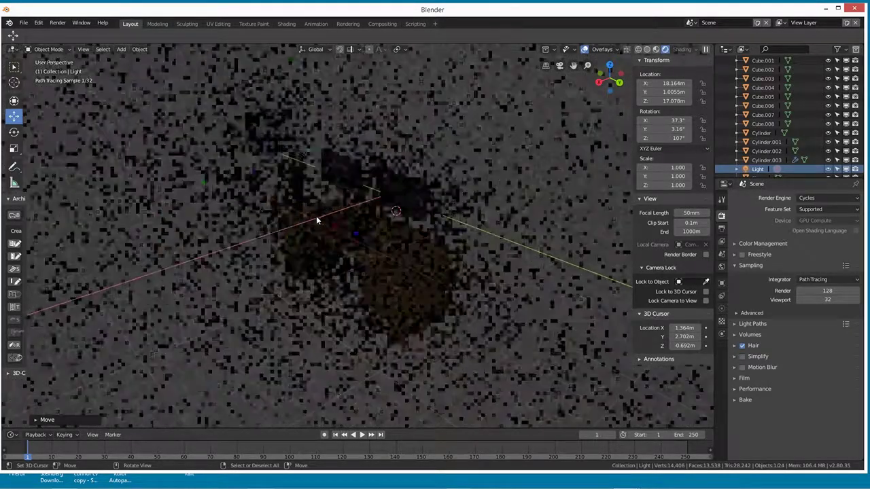
{"action": "scroll", "coordinate": [305, 237], "scroll_direction": "up", "scroll_amount": 3}
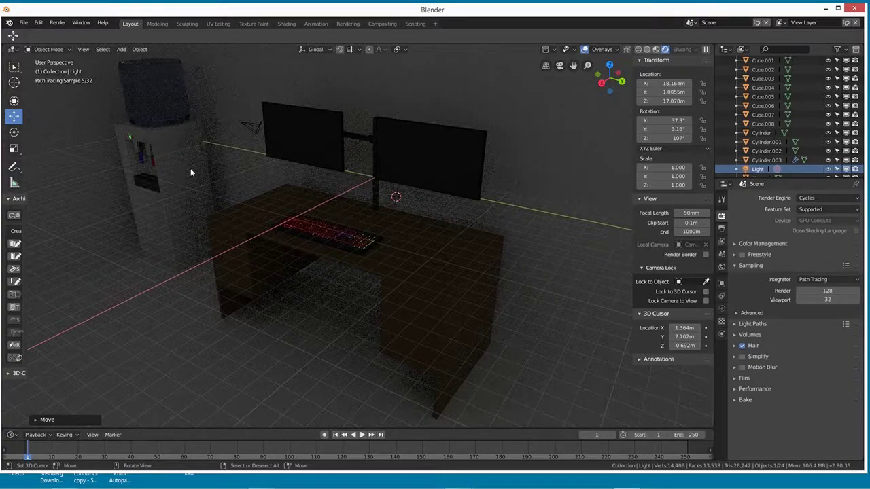
{"action": "left_click", "coordinate": [583, 50]}
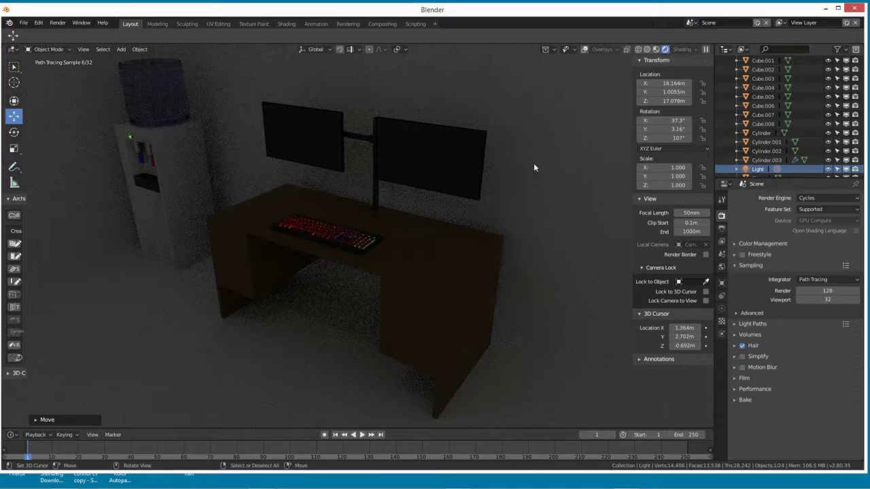